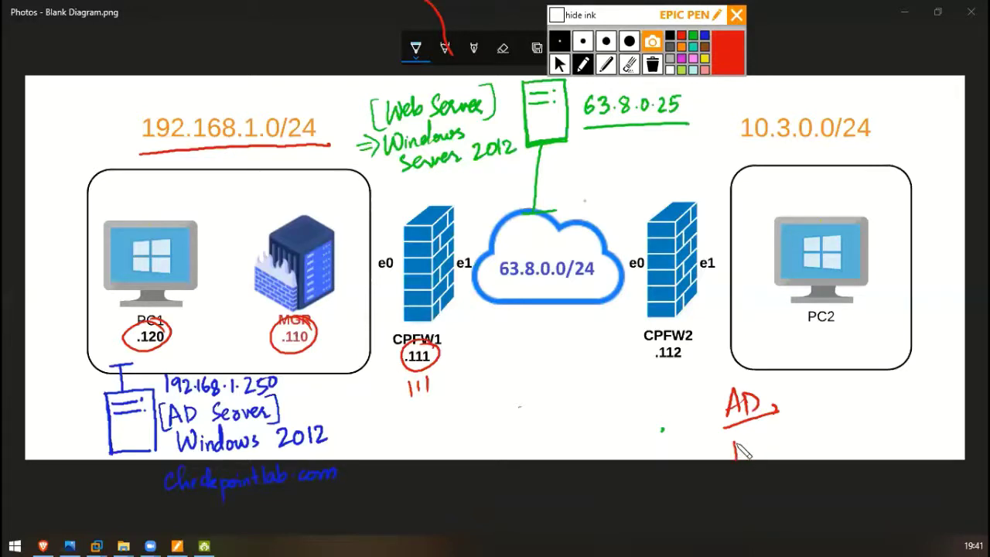
# - Handwrite W.B & Captive Portal, RADIUS and WebApi in red around the AD note, and circle AD and the captive portal line
pyautogui.moveTo(736, 442)
pyautogui.mouseDown()
pyautogui.moveTo(740, 461)
pyautogui.moveTo(784, 442)
pyautogui.moveTo(806, 464)
pyautogui.moveTo(810, 437)
pyautogui.moveTo(846, 430)
pyautogui.mouseUp()
pyautogui.moveTo(646, 460)
pyautogui.mouseDown()
pyautogui.moveTo(711, 462)
pyautogui.moveTo(719, 480)
pyautogui.mouseUp()
pyautogui.click(686, 464)
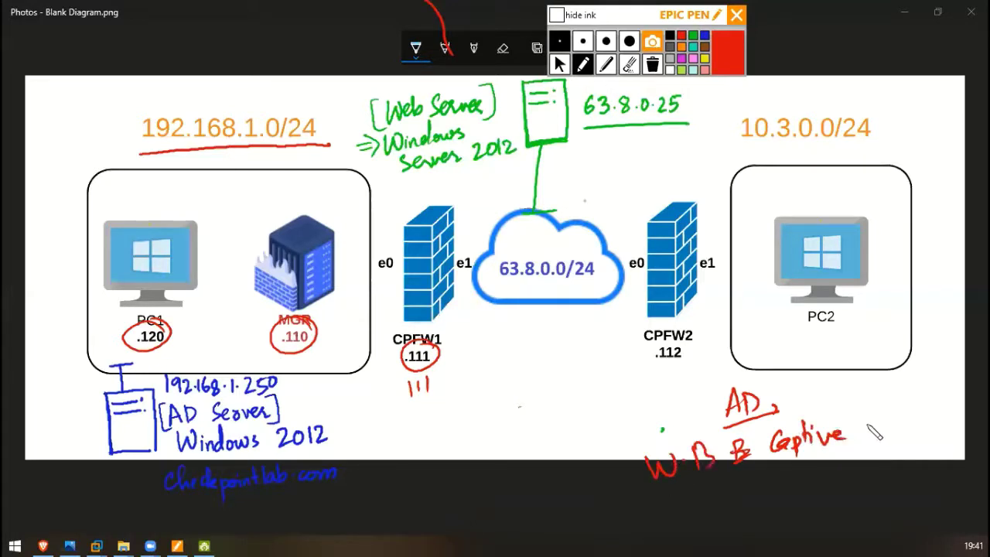
pyautogui.moveTo(868, 432)
pyautogui.mouseDown()
pyautogui.moveTo(895, 420)
pyautogui.moveTo(913, 426)
pyautogui.moveTo(925, 411)
pyautogui.mouseUp()
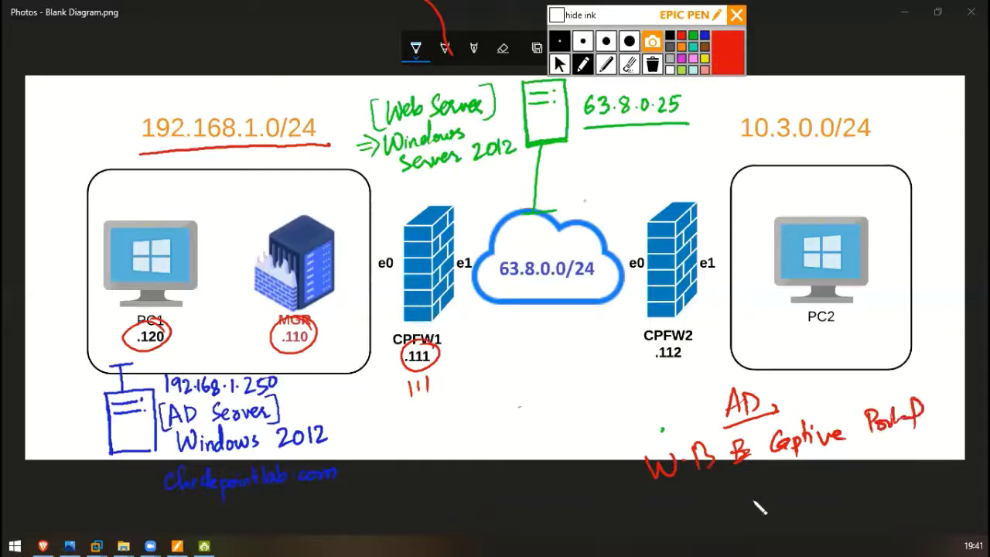
pyautogui.moveTo(744, 521)
pyautogui.mouseDown()
pyautogui.moveTo(821, 493)
pyautogui.moveTo(845, 520)
pyautogui.moveTo(937, 495)
pyautogui.mouseUp()
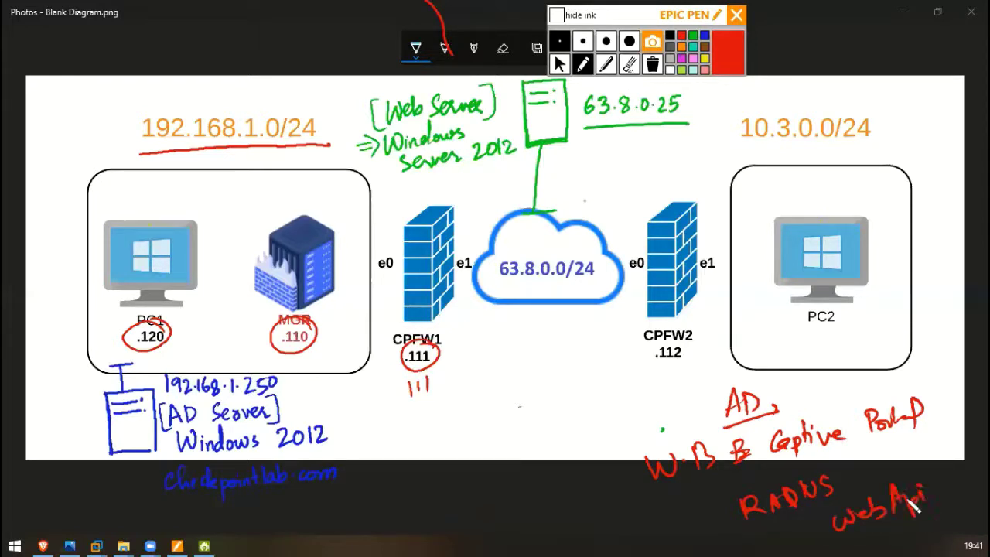
pyautogui.moveTo(835, 532); pyautogui.dragTo(942, 499)
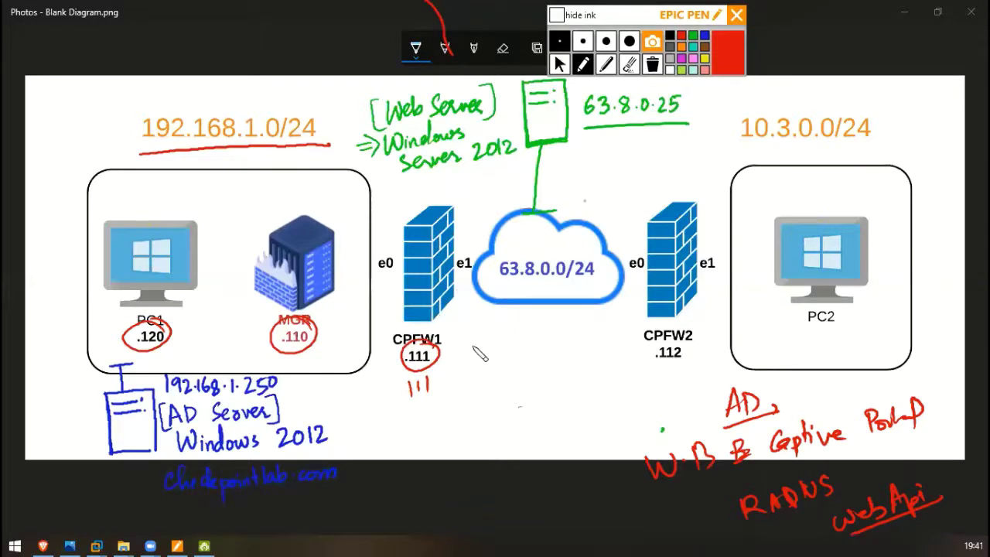
pyautogui.moveTo(776, 387); pyautogui.dragTo(713, 422)
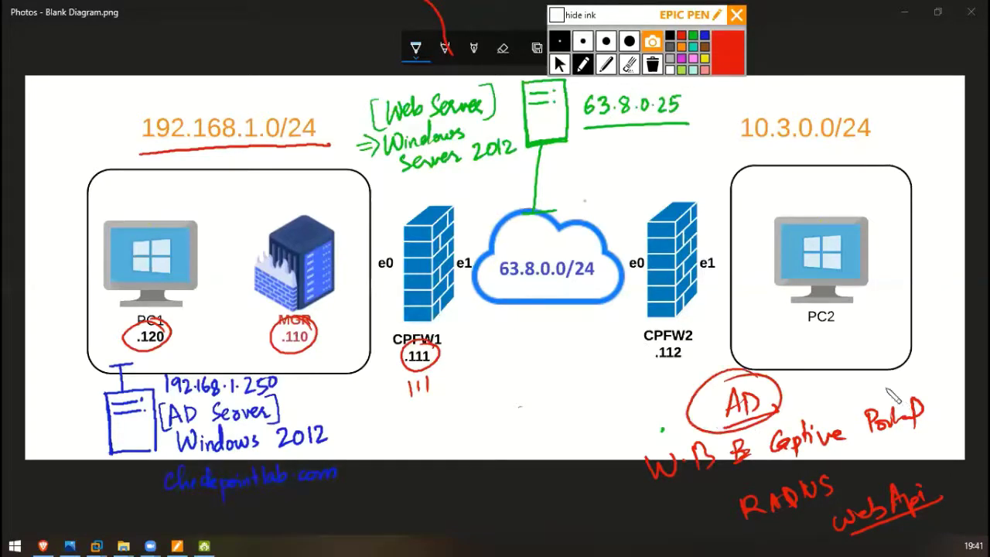
pyautogui.moveTo(923, 385)
pyautogui.mouseDown()
pyautogui.moveTo(653, 460)
pyautogui.moveTo(893, 457)
pyautogui.moveTo(928, 391)
pyautogui.mouseUp()
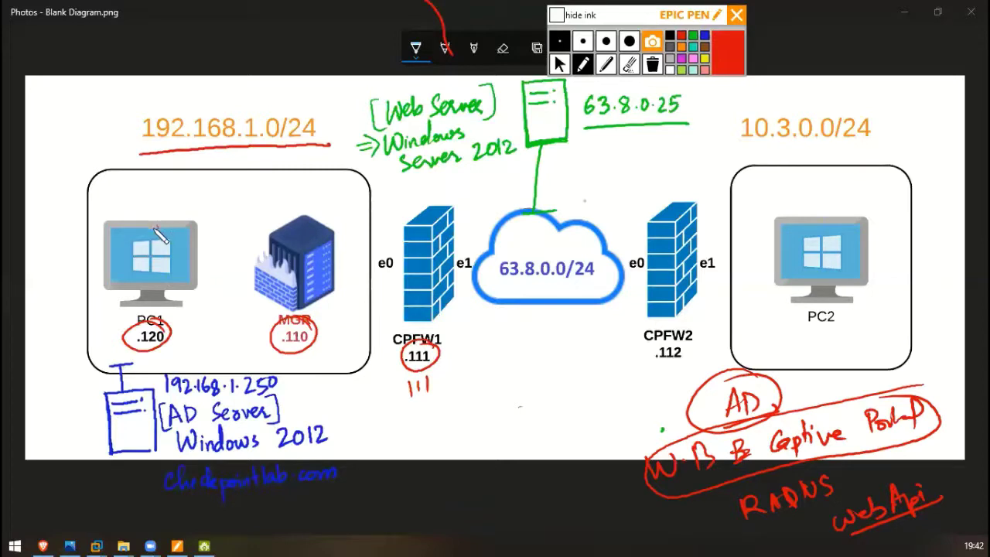
# - Draw red arrows from PC1 via CPFW1 to the web server, and annotate its label with an underline and IIS
pyautogui.moveTo(157, 226)
pyautogui.mouseDown()
pyautogui.moveTo(186, 207)
pyautogui.moveTo(317, 242)
pyautogui.moveTo(379, 235)
pyautogui.moveTo(371, 243)
pyautogui.mouseUp()
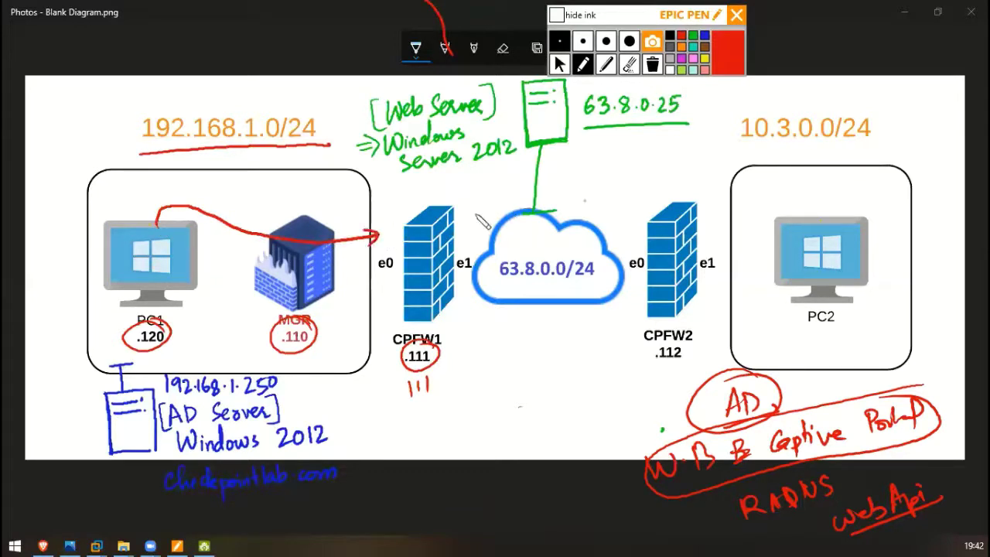
pyautogui.moveTo(455, 246)
pyautogui.mouseDown()
pyautogui.moveTo(475, 239)
pyautogui.moveTo(539, 154)
pyautogui.moveTo(546, 164)
pyautogui.mouseUp()
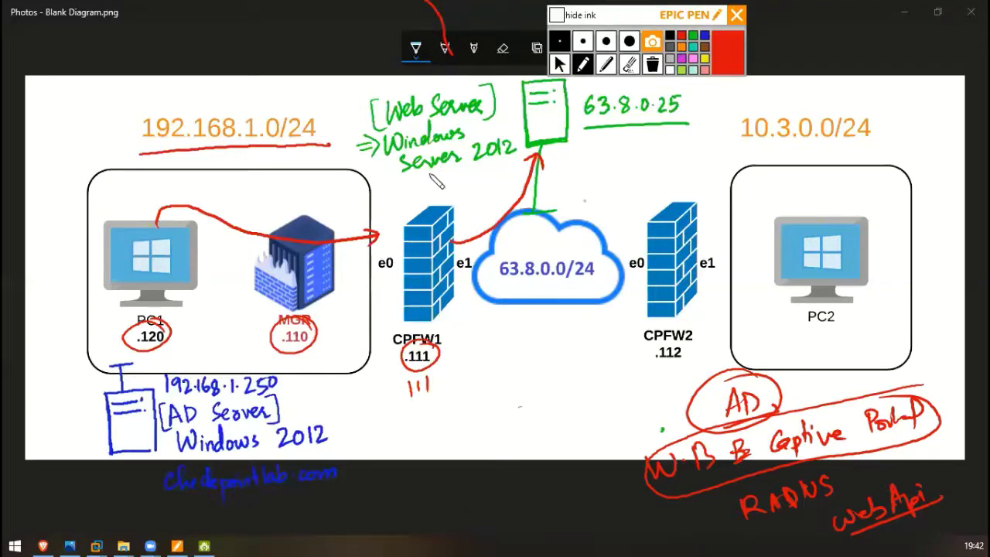
pyautogui.moveTo(409, 185); pyautogui.dragTo(494, 174)
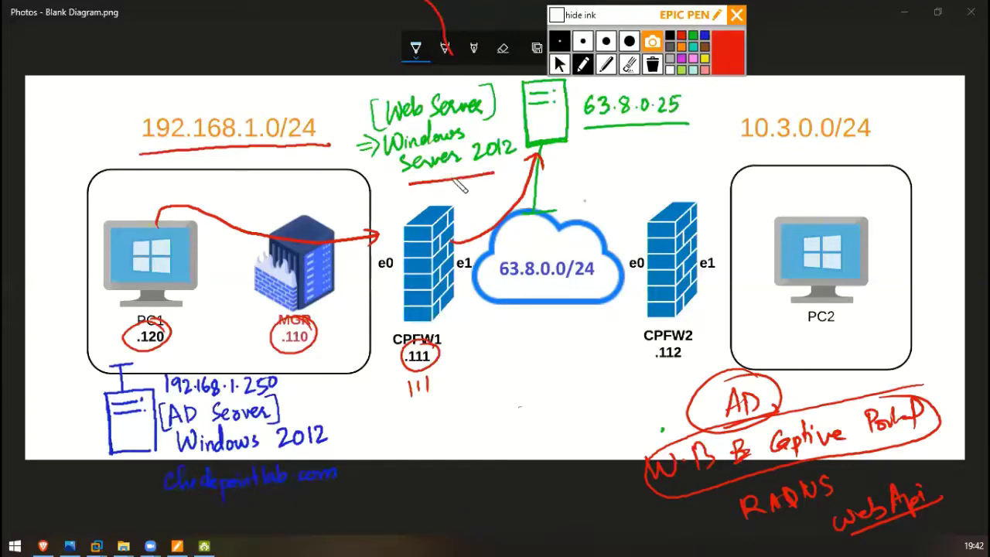
pyautogui.moveTo(387, 75)
pyautogui.mouseDown()
pyautogui.moveTo(390, 95)
pyautogui.moveTo(400, 91)
pyautogui.mouseUp()
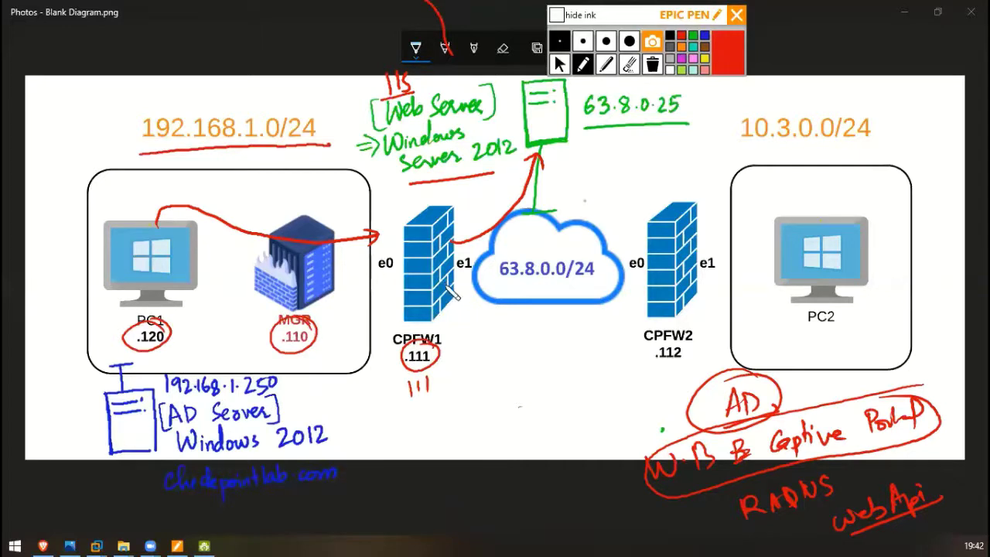
# - Draw a red arrow from CPFW1 to the AD server, underline Windows 2012, and label the underlined checkpointlab.com as Domain =
pyautogui.moveTo(451, 291)
pyautogui.mouseDown()
pyautogui.moveTo(470, 379)
pyautogui.moveTo(339, 404)
pyautogui.moveTo(342, 387)
pyautogui.mouseUp()
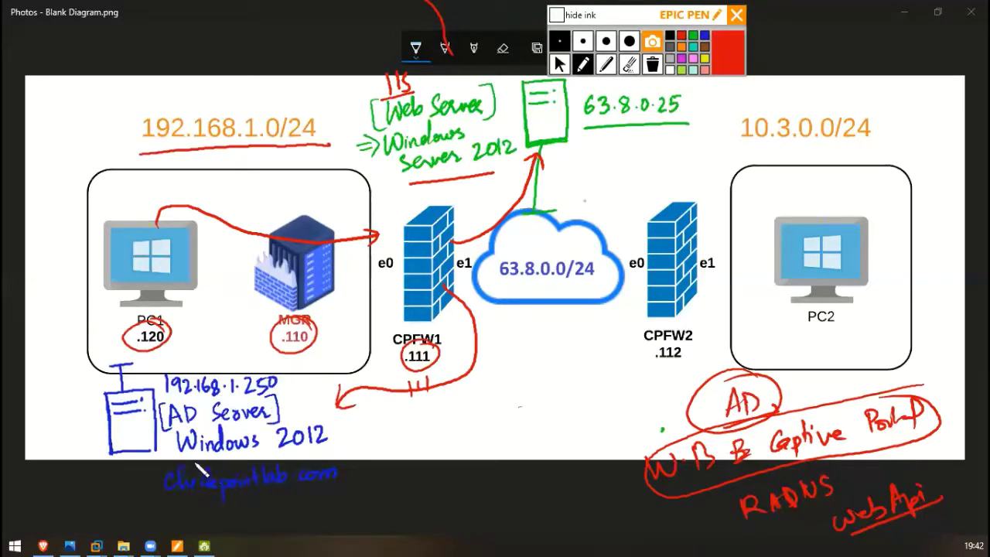
pyautogui.moveTo(176, 458); pyautogui.dragTo(333, 444)
pyautogui.moveTo(12, 484)
pyautogui.mouseDown()
pyautogui.moveTo(32, 501)
pyautogui.moveTo(119, 489)
pyautogui.mouseUp()
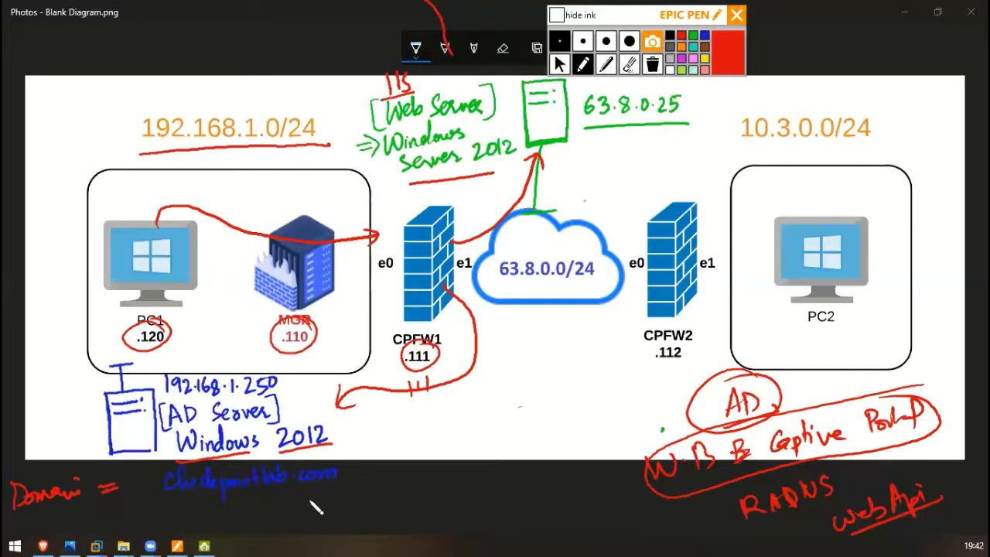
pyautogui.moveTo(185, 501); pyautogui.dragTo(339, 481)
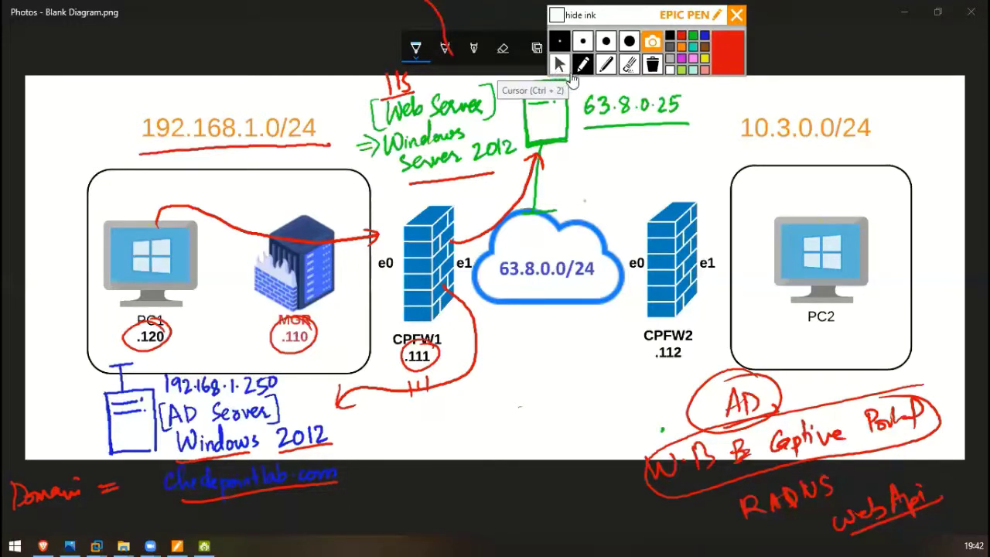
# - Erase the red AD, captive portal, RADIUS and WebApi notes below PC2
pyautogui.click(629, 66)
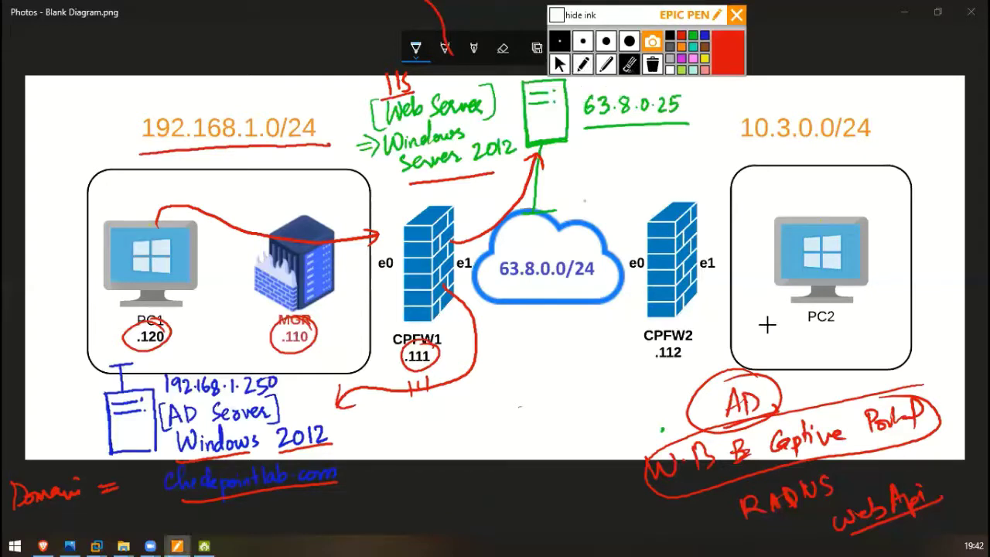
pyautogui.moveTo(762, 323)
pyautogui.mouseDown()
pyautogui.moveTo(758, 493)
pyautogui.moveTo(811, 528)
pyautogui.moveTo(947, 465)
pyautogui.mouseUp()
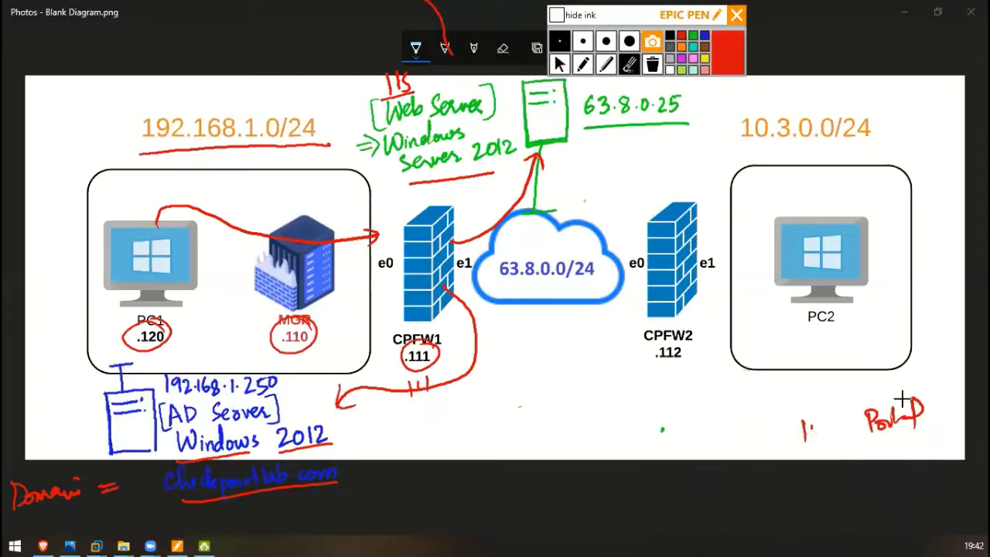
pyautogui.moveTo(902, 399); pyautogui.dragTo(855, 421)
# - Write DNS server 192.168.1.250 in red with a line to PC1, and draw a curved arrow from PC1 to the AD server
pyautogui.click(583, 65)
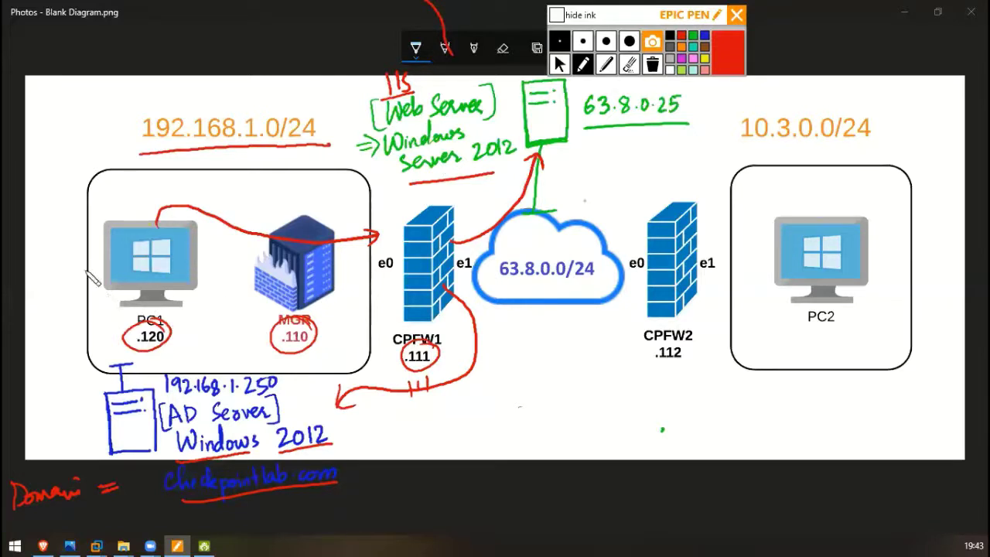
pyautogui.moveTo(95, 265); pyautogui.dragTo(72, 240)
pyautogui.moveTo(42, 210)
pyautogui.mouseDown()
pyautogui.moveTo(26, 167)
pyautogui.moveTo(68, 126)
pyautogui.moveTo(100, 125)
pyautogui.moveTo(114, 110)
pyautogui.mouseUp()
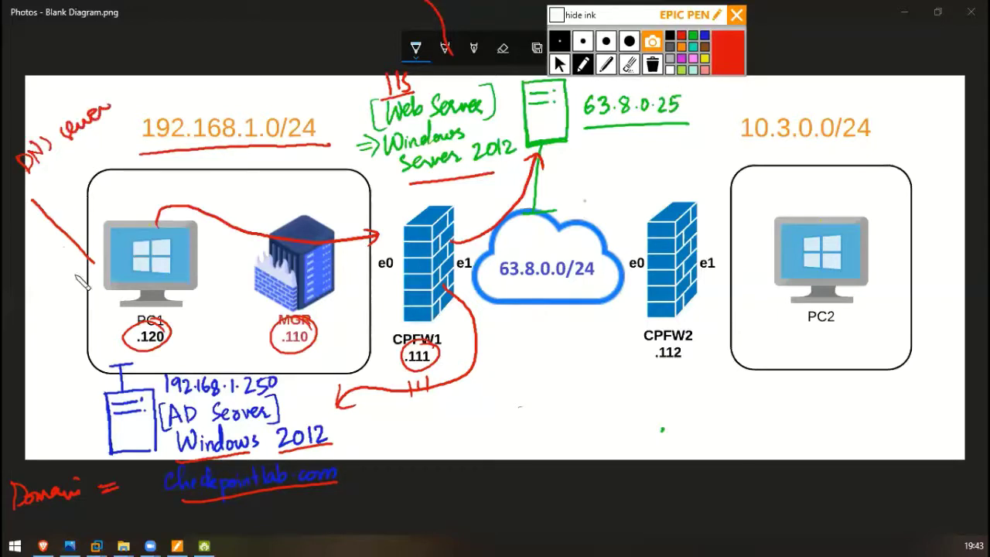
pyautogui.moveTo(59, 263)
pyautogui.mouseDown()
pyautogui.moveTo(42, 429)
pyautogui.moveTo(108, 430)
pyautogui.mouseUp()
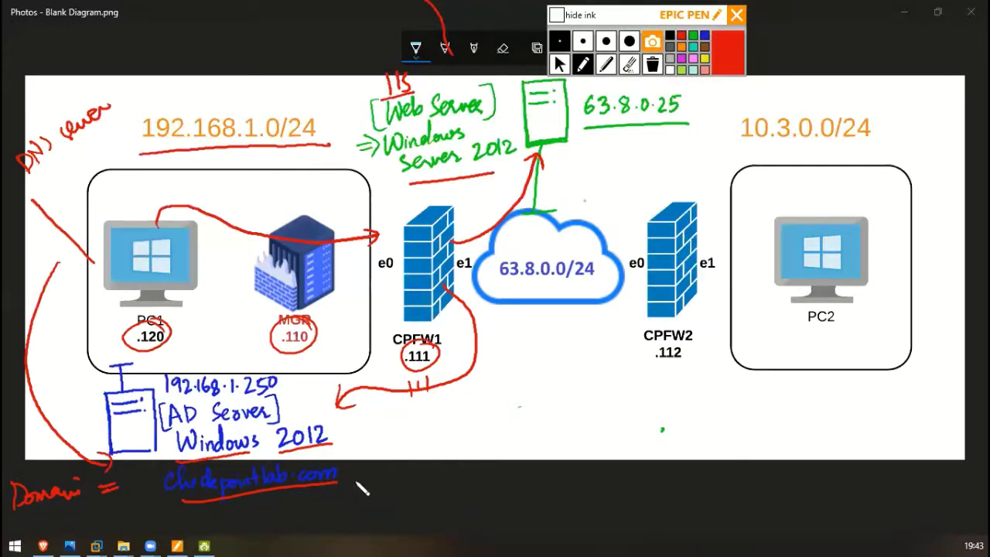
pyautogui.moveTo(35, 175)
pyautogui.mouseDown()
pyautogui.moveTo(103, 147)
pyautogui.moveTo(162, 85)
pyautogui.mouseUp()
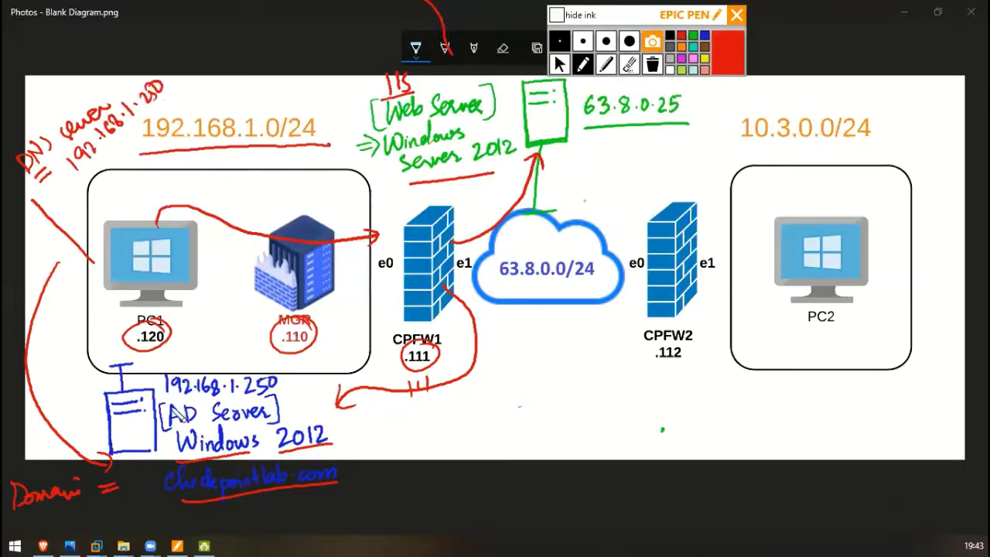
# - Underline the AD server and DNS server addresses in red, and add arrows pointing at PC1 and checkpointlab.com
pyautogui.moveTo(177, 414); pyautogui.dragTo(284, 383)
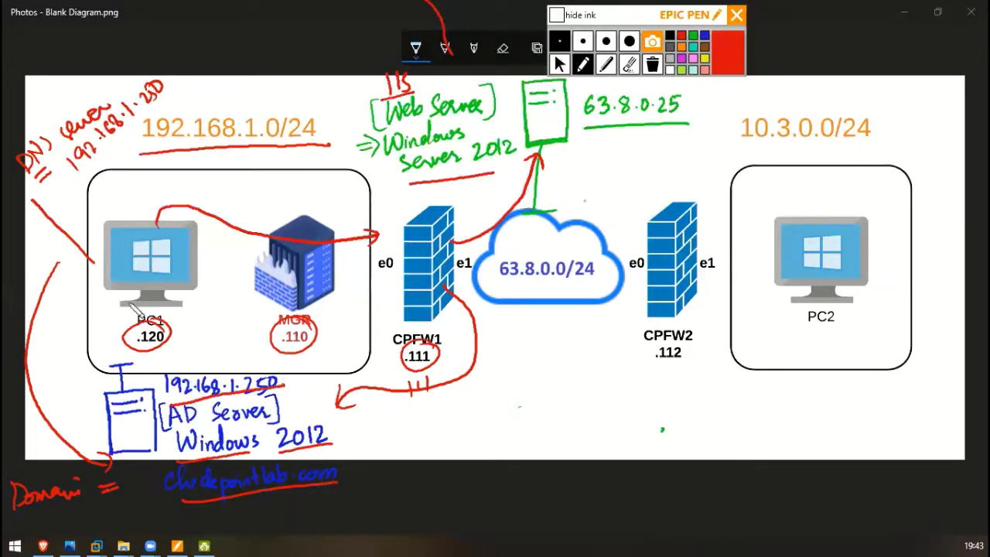
pyautogui.moveTo(128, 190)
pyautogui.mouseDown()
pyautogui.moveTo(144, 217)
pyautogui.moveTo(155, 211)
pyautogui.moveTo(149, 225)
pyautogui.mouseUp()
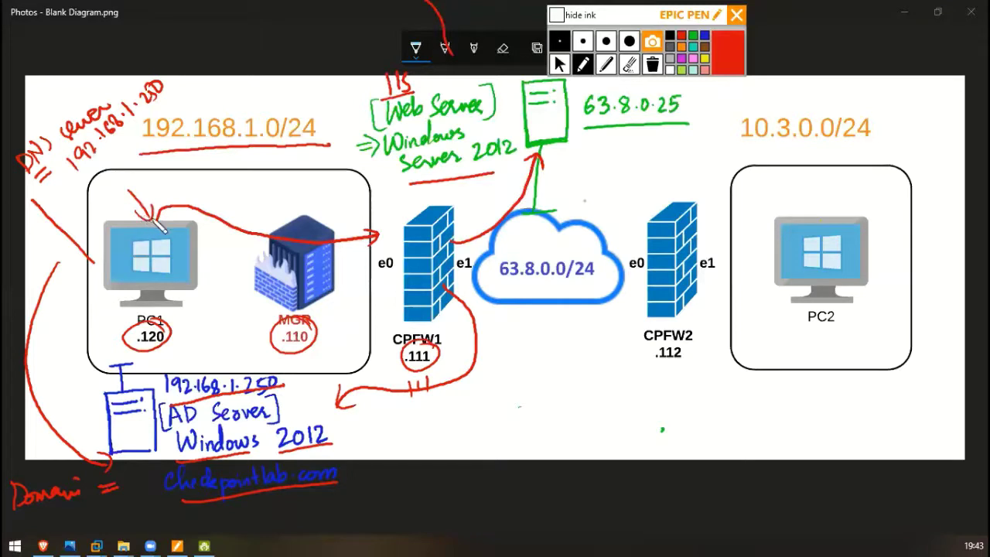
pyautogui.moveTo(385, 447)
pyautogui.mouseDown()
pyautogui.moveTo(365, 476)
pyautogui.moveTo(385, 469)
pyautogui.mouseUp()
pyautogui.moveTo(90, 176); pyautogui.dragTo(162, 87)
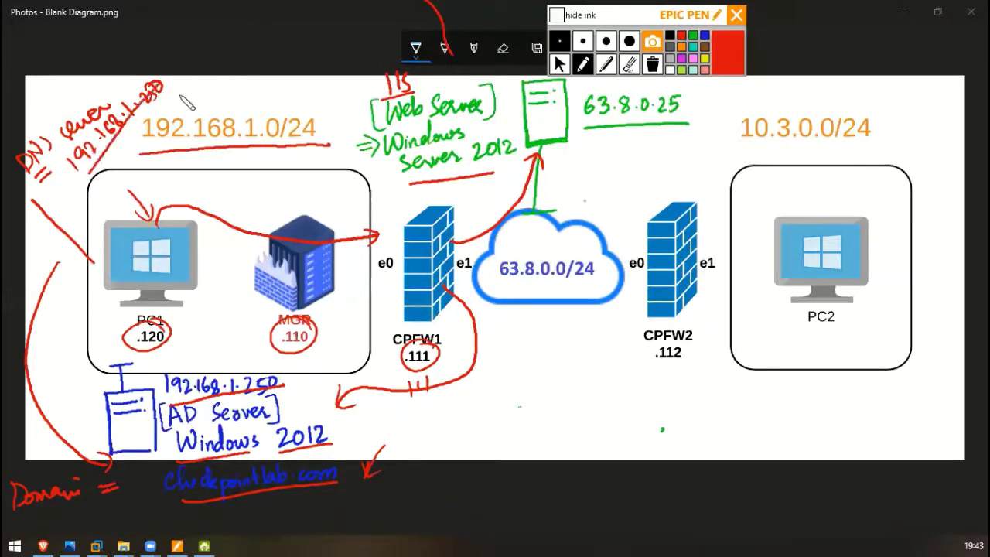
pyautogui.moveTo(103, 178); pyautogui.dragTo(183, 91)
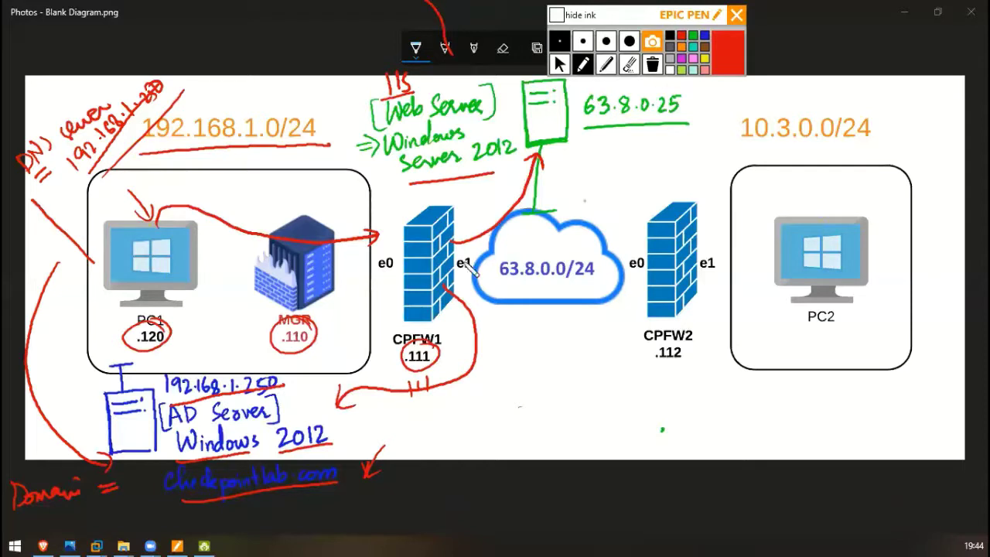
# - Label CPFW1 with Identity Awareness and PC1 with Smart Console using red callout lines, and draw a ticked box on PC2
pyautogui.moveTo(461, 282)
pyautogui.mouseDown()
pyautogui.moveTo(615, 357)
pyautogui.moveTo(633, 383)
pyautogui.moveTo(821, 352)
pyautogui.mouseUp()
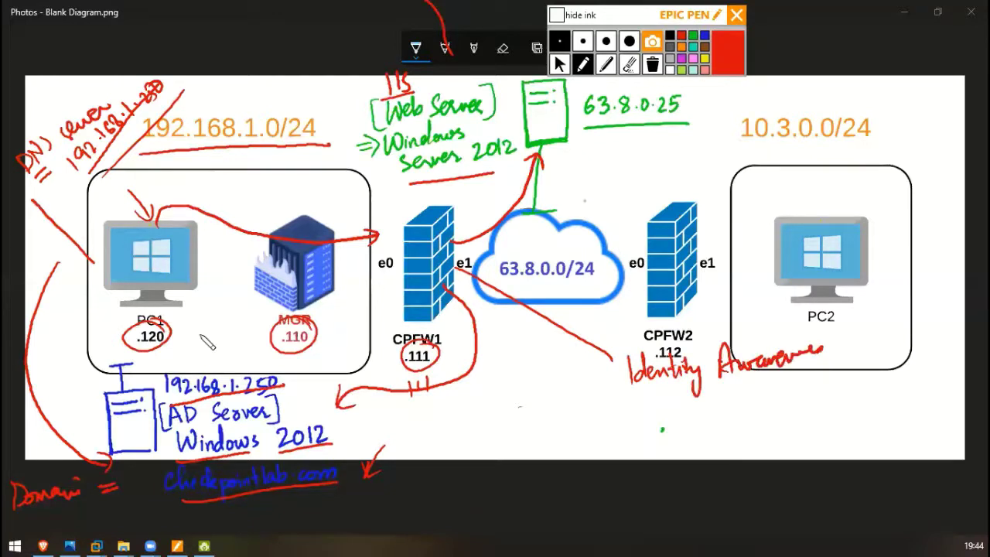
pyautogui.moveTo(174, 311)
pyautogui.mouseDown()
pyautogui.moveTo(319, 392)
pyautogui.moveTo(552, 455)
pyautogui.moveTo(700, 444)
pyautogui.mouseUp()
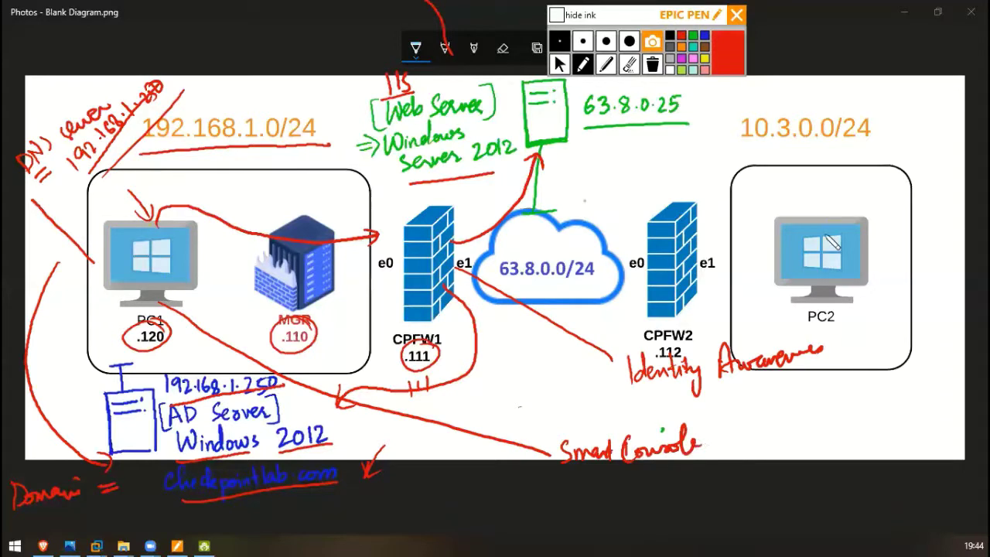
pyautogui.moveTo(806, 224)
pyautogui.mouseDown()
pyautogui.moveTo(837, 206)
pyautogui.moveTo(844, 232)
pyautogui.moveTo(807, 246)
pyautogui.mouseUp()
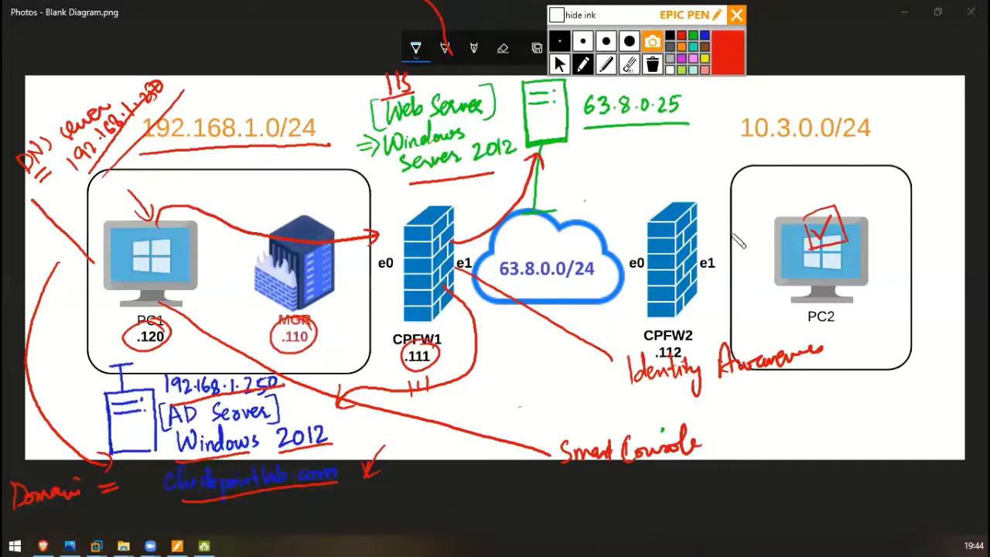
# - Underline Identity Awareness in red and draw an arrow from it to a double-underlined AD note
pyautogui.moveTo(641, 404); pyautogui.dragTo(821, 349)
pyautogui.moveTo(757, 381)
pyautogui.mouseDown()
pyautogui.moveTo(800, 396)
pyautogui.moveTo(836, 391)
pyautogui.moveTo(832, 401)
pyautogui.mouseUp()
pyautogui.moveTo(803, 422); pyautogui.dragTo(854, 406)
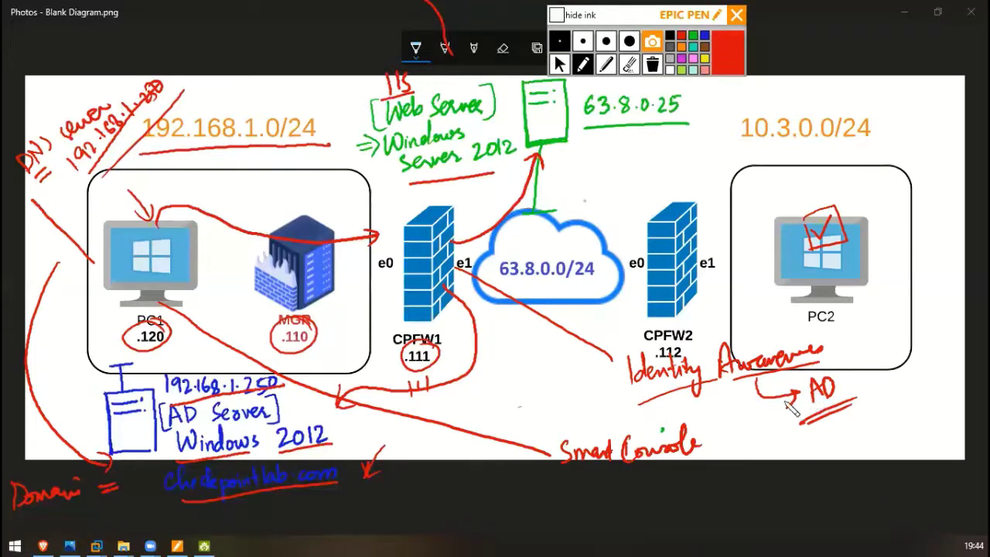
# - Write the red policy note Users → 63.8.0.25, http, Accept, web based captive, and circle the web server's address
pyautogui.moveTo(700, 505); pyautogui.dragTo(723, 498)
pyautogui.moveTo(733, 463)
pyautogui.mouseDown()
pyautogui.moveTo(760, 468)
pyautogui.moveTo(769, 458)
pyautogui.moveTo(792, 471)
pyautogui.moveTo(823, 447)
pyautogui.mouseUp()
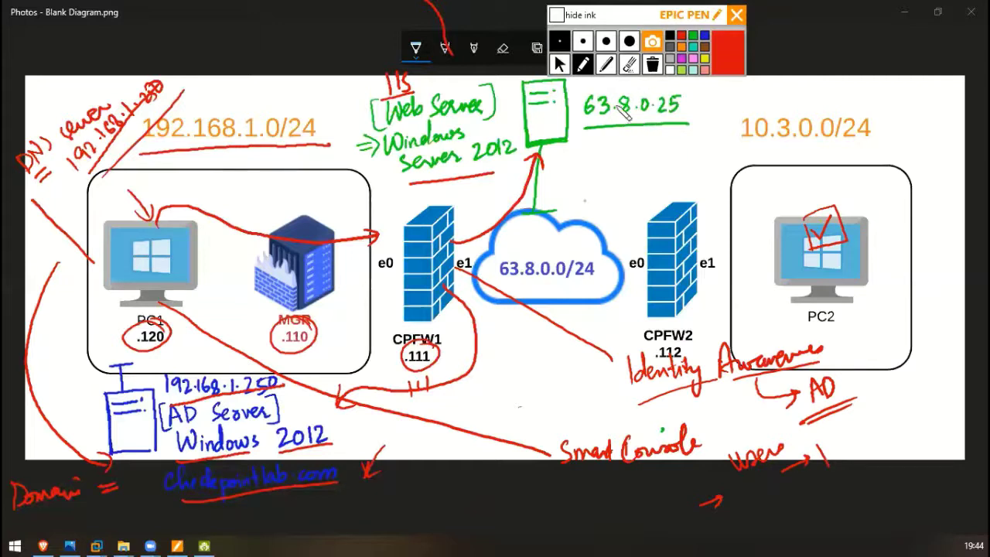
pyautogui.moveTo(585, 114); pyautogui.dragTo(579, 130)
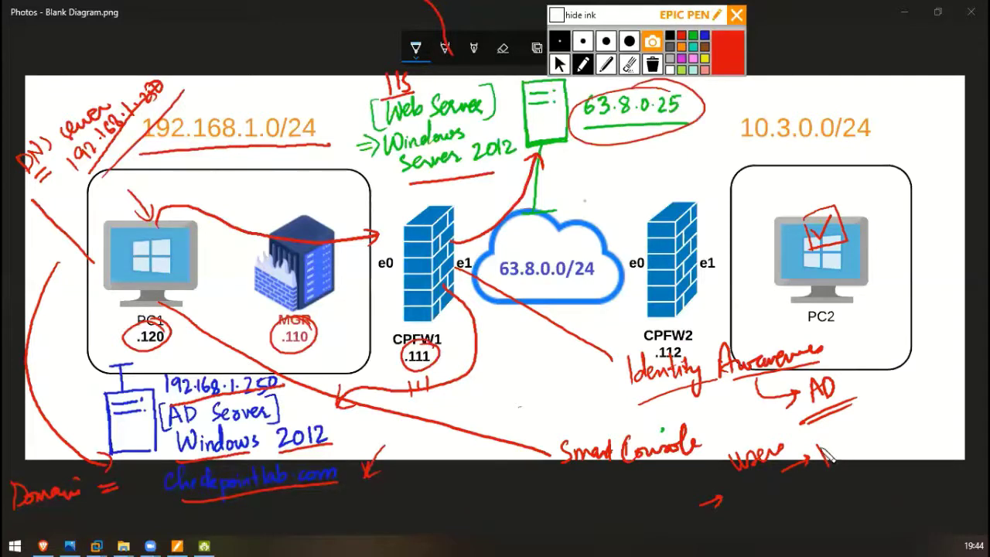
pyautogui.moveTo(827, 455)
pyautogui.mouseDown()
pyautogui.moveTo(911, 426)
pyautogui.moveTo(894, 438)
pyautogui.mouseUp()
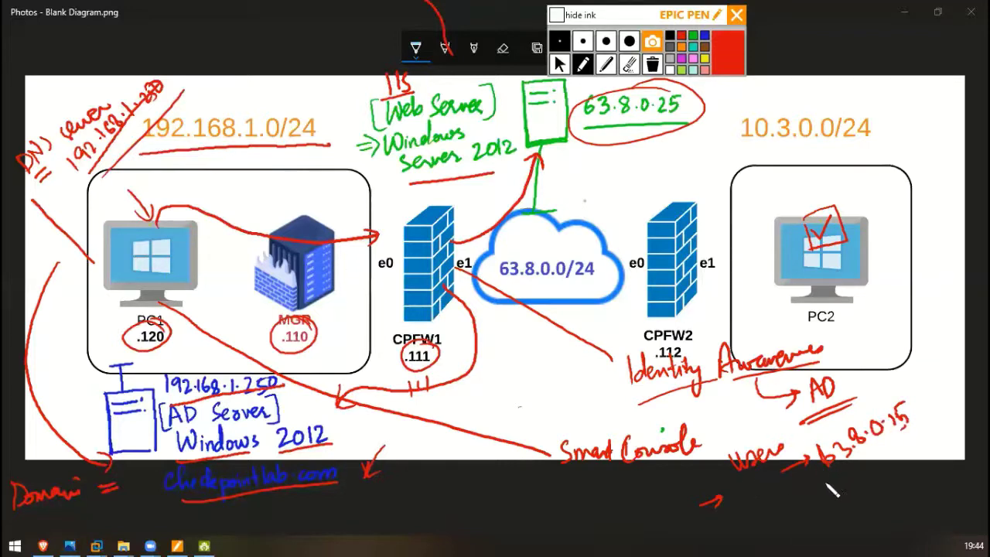
pyautogui.moveTo(822, 483); pyautogui.dragTo(923, 423)
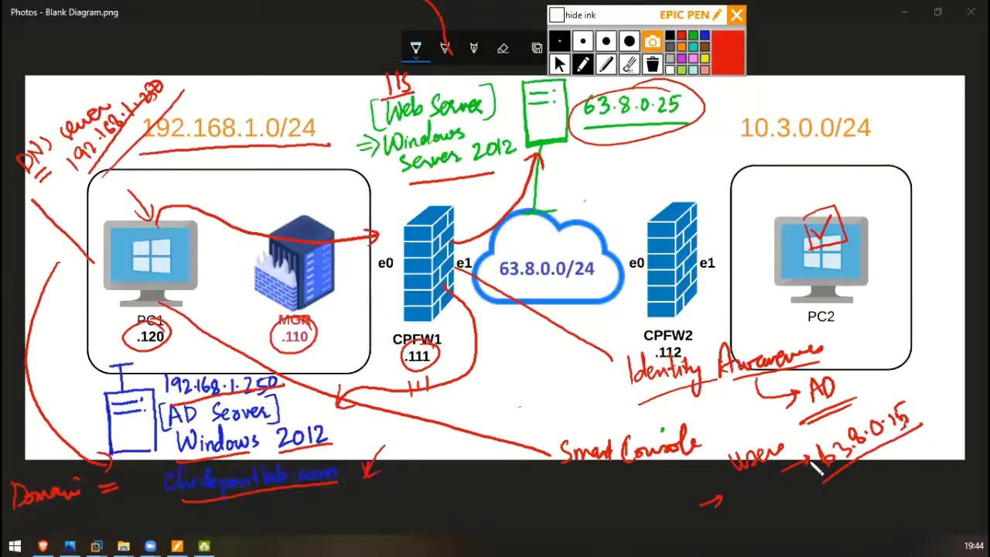
pyautogui.moveTo(828, 501); pyautogui.dragTo(891, 486)
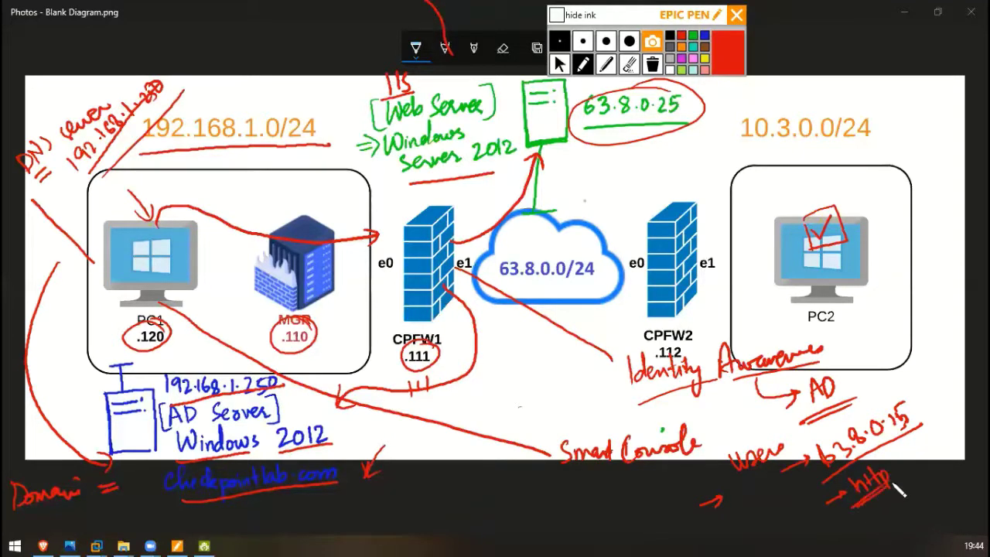
pyautogui.moveTo(855, 532)
pyautogui.mouseDown()
pyautogui.moveTo(917, 503)
pyautogui.moveTo(940, 478)
pyautogui.moveTo(893, 533)
pyautogui.moveTo(934, 529)
pyautogui.moveTo(967, 486)
pyautogui.moveTo(942, 544)
pyautogui.moveTo(973, 513)
pyautogui.moveTo(962, 544)
pyautogui.moveTo(971, 541)
pyautogui.mouseUp()
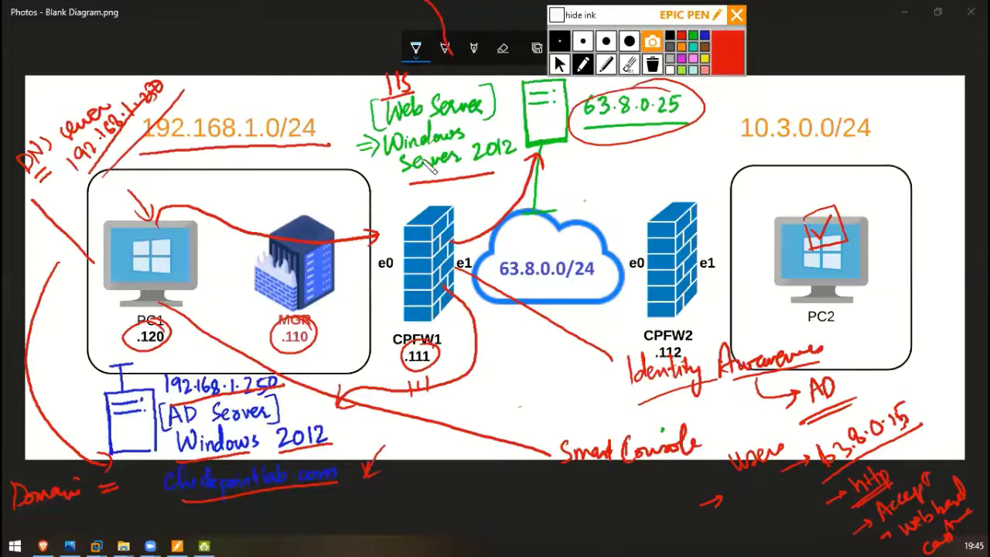
# - Mark the web server's address with red dots and draw a red arrow from PC1 outward toward the DNS server note
pyautogui.moveTo(597, 124); pyautogui.dragTo(677, 126)
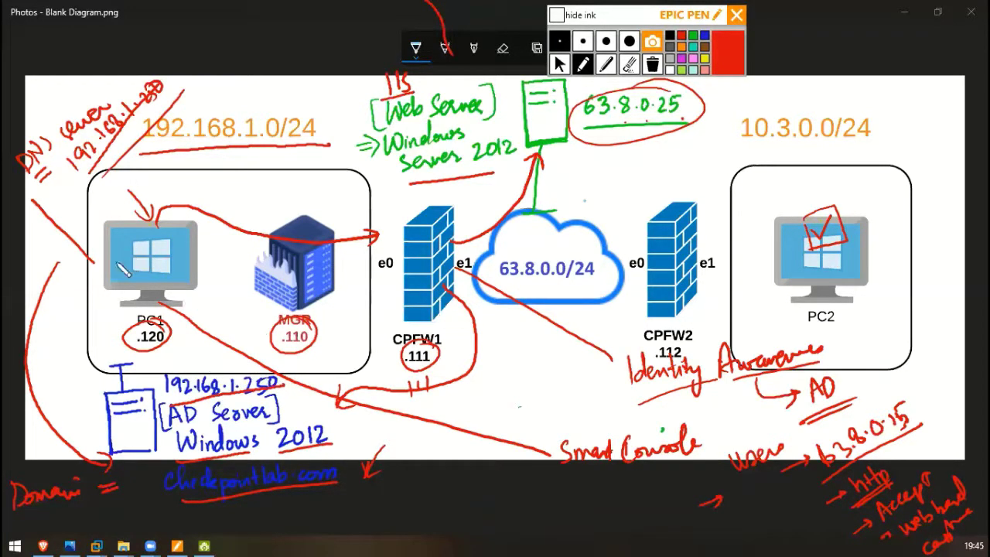
pyautogui.moveTo(114, 256)
pyautogui.mouseDown()
pyautogui.moveTo(123, 256)
pyautogui.moveTo(21, 200)
pyautogui.moveTo(22, 217)
pyautogui.mouseUp()
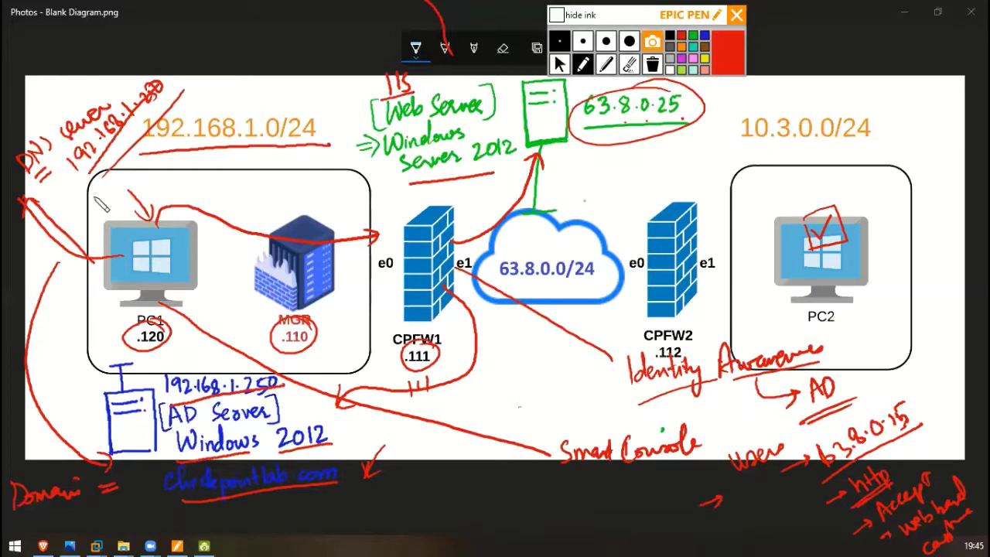
# - Underline the DNS server note in red again, erase all ink from the diagram and restore the normal cursor
pyautogui.moveTo(178, 103); pyautogui.dragTo(112, 167)
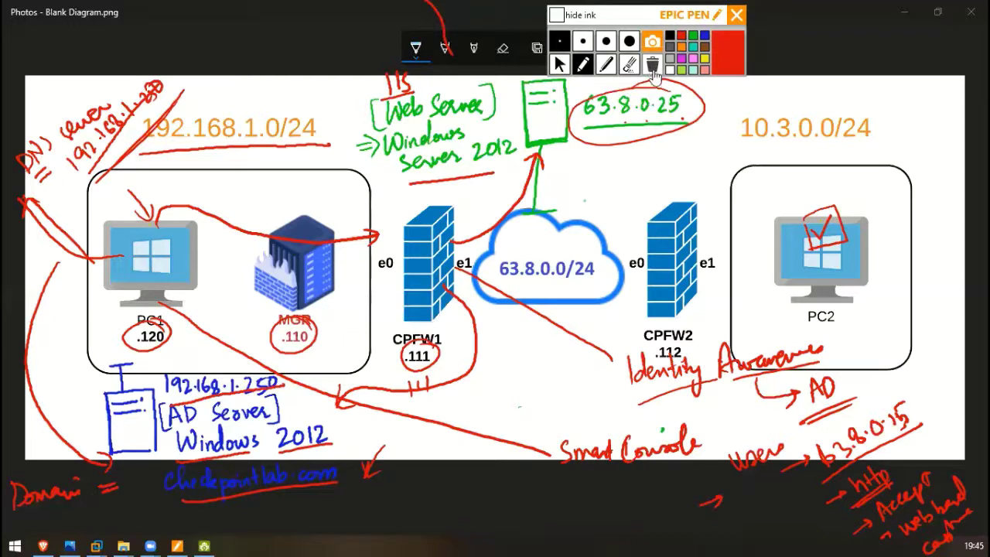
pyautogui.click(651, 75)
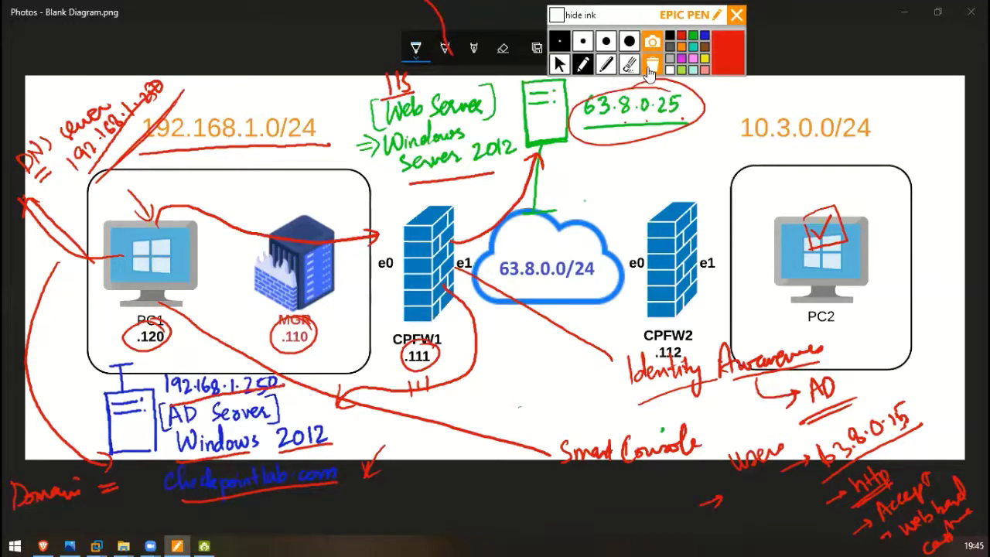
pyautogui.click(649, 68)
pyautogui.click(559, 65)
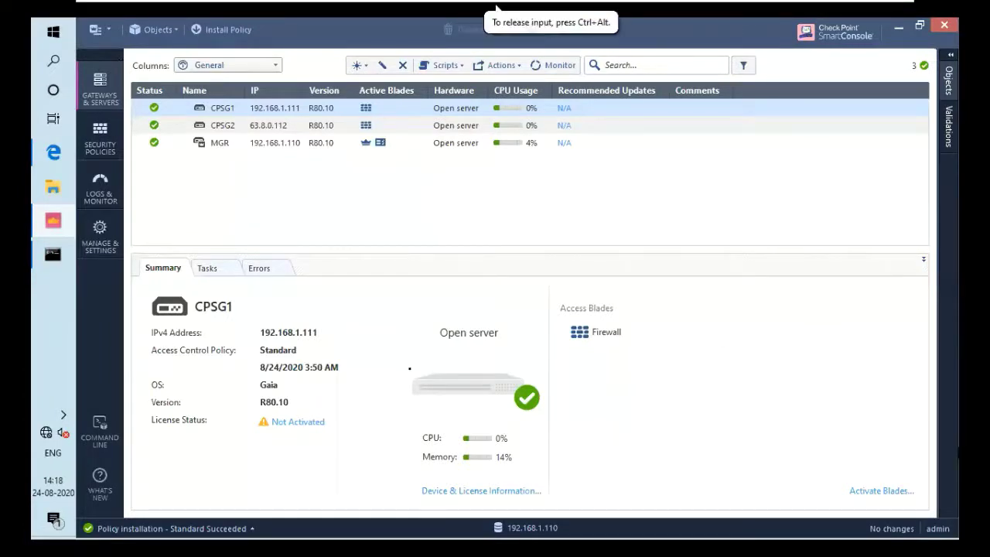
# - Bring up Command Prompt on the Windows client and clear its earlier ping output with cls
pyautogui.moveTo(44, 258)
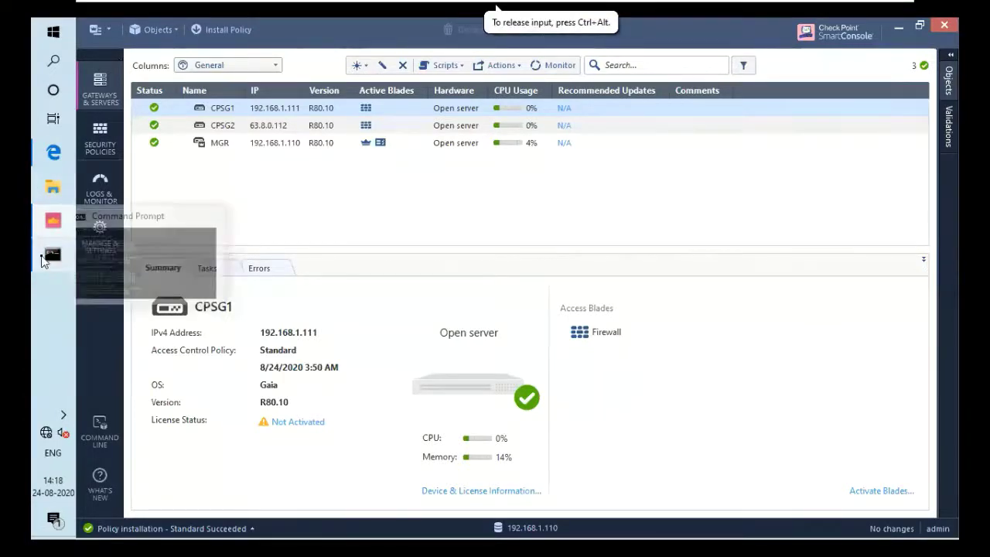
pyautogui.click(44, 262)
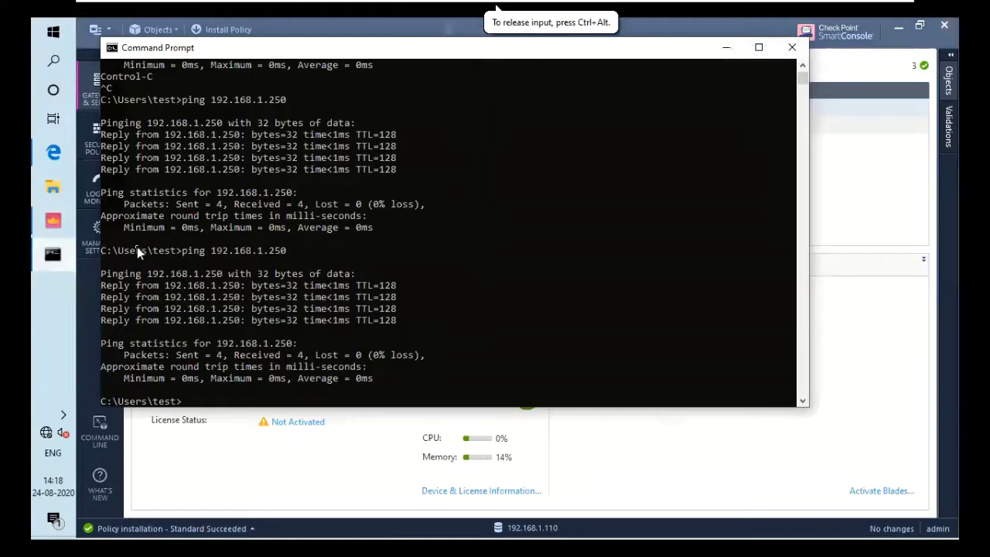
pyautogui.click(138, 250)
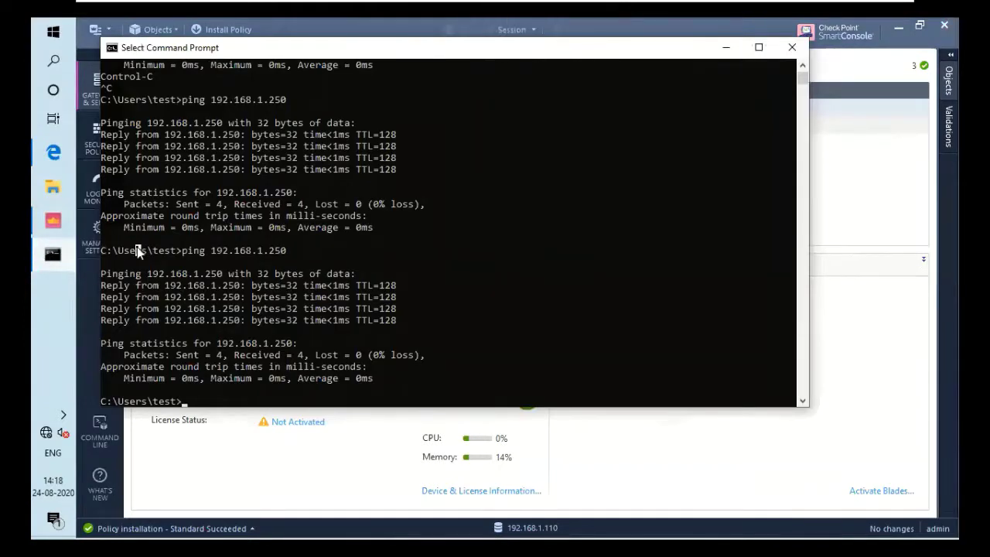
pyautogui.press('Escape')
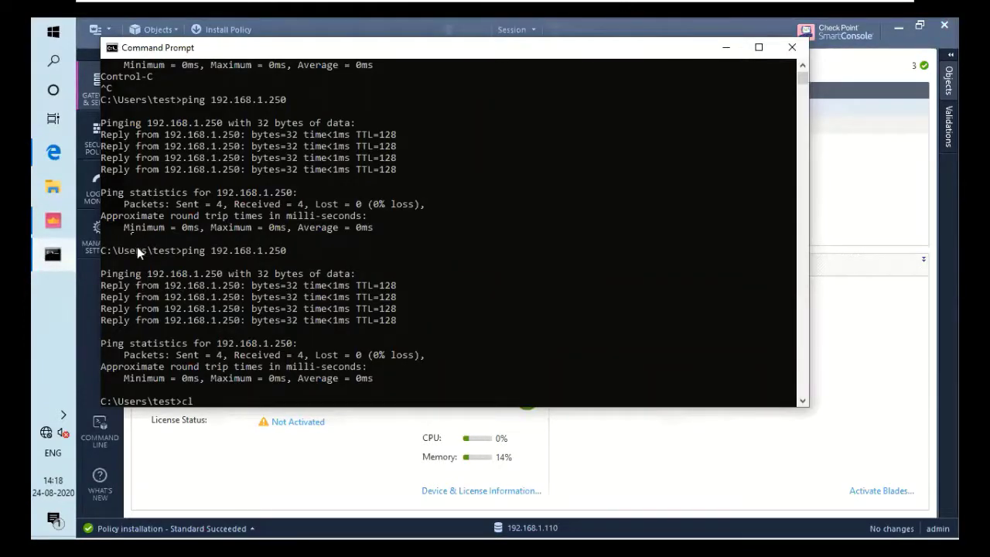
pyautogui.write('cls')
pyautogui.press('Return')
# - Ping the web server at 63.8.0.25
pyautogui.click(259, 242)
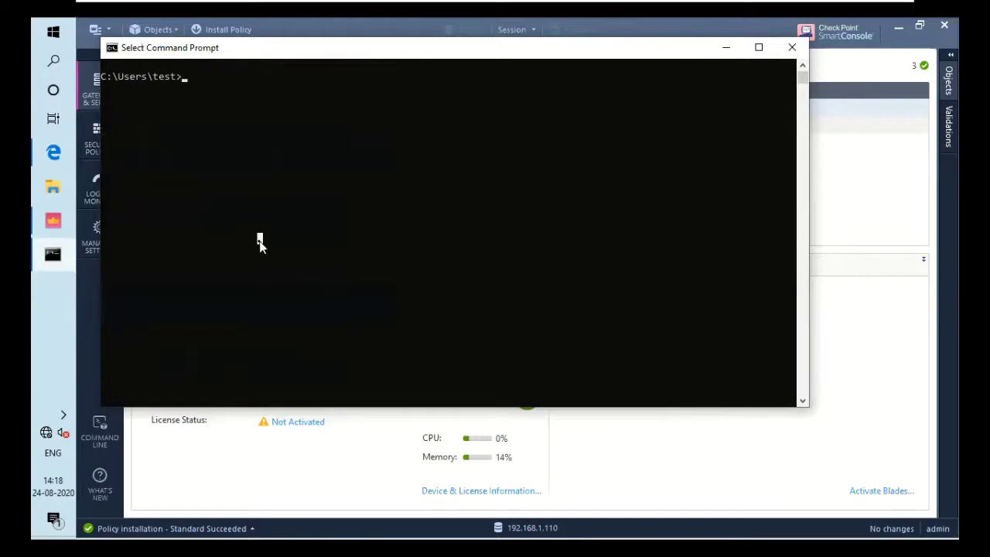
pyautogui.write('ping')
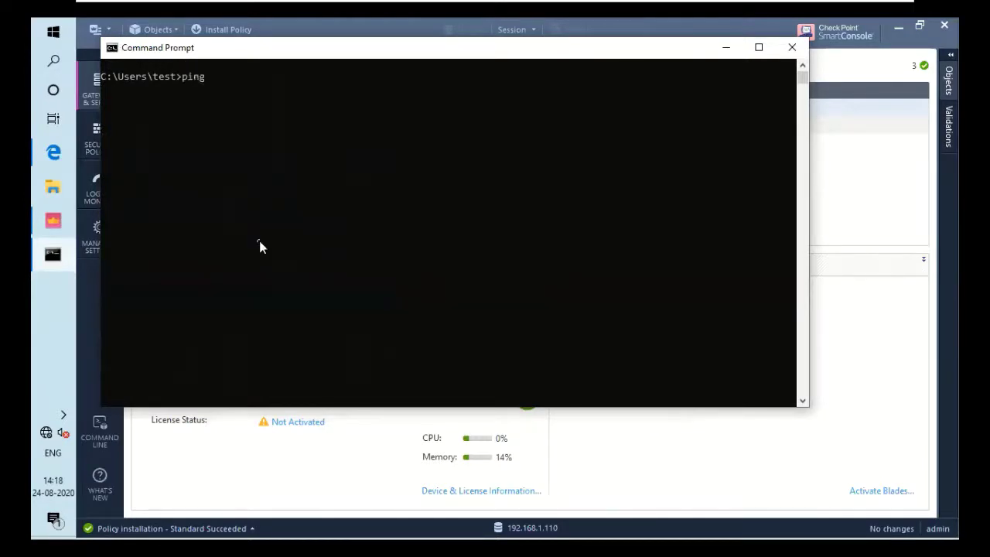
pyautogui.write(' 63.8.0.25')
pyautogui.press('Return')
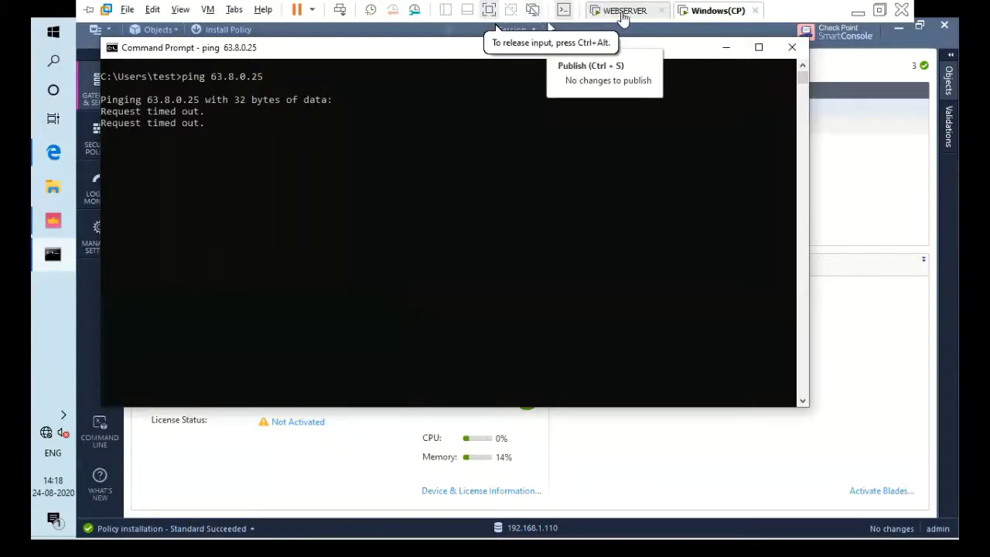
# - Switch to the WEBSERVER machine, clear its Command Prompt and move that window off the browser's address bar
pyautogui.click(624, 11)
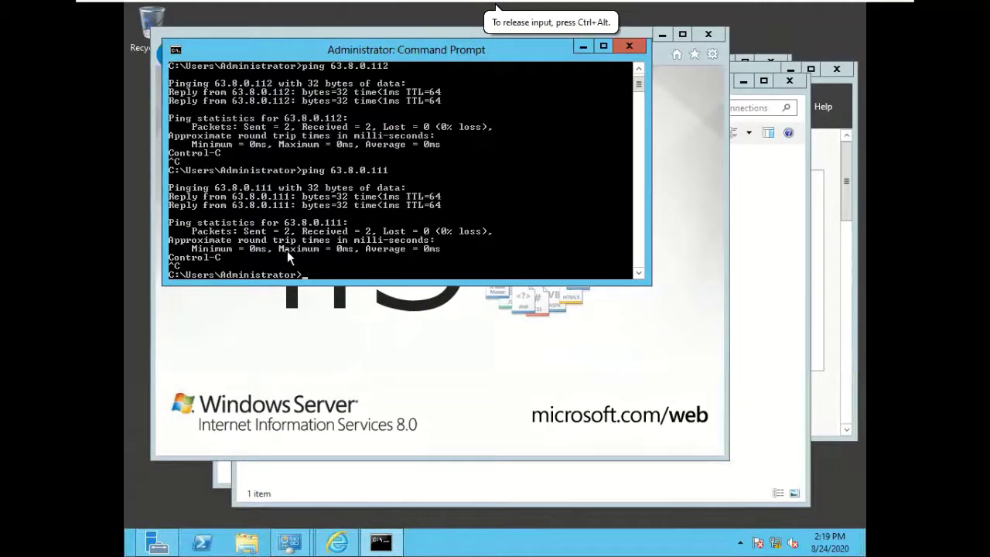
pyautogui.write('cls')
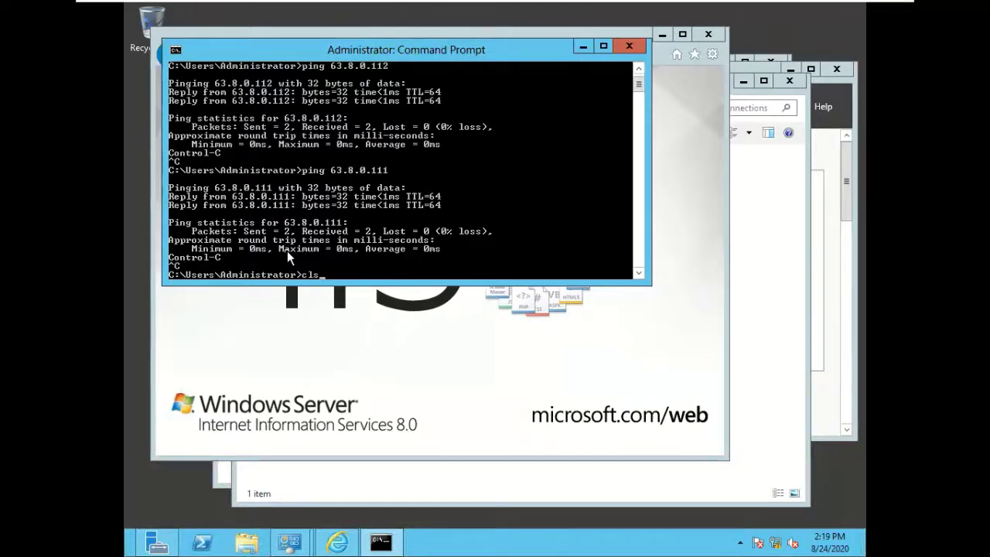
pyautogui.press('Return')
pyautogui.press('Return')
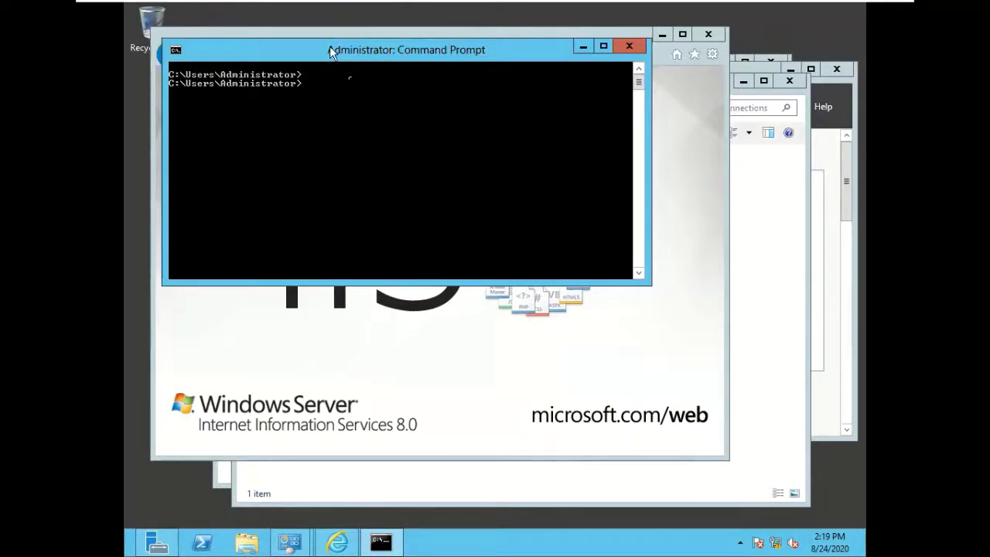
pyautogui.moveTo(329, 46); pyautogui.dragTo(366, 106)
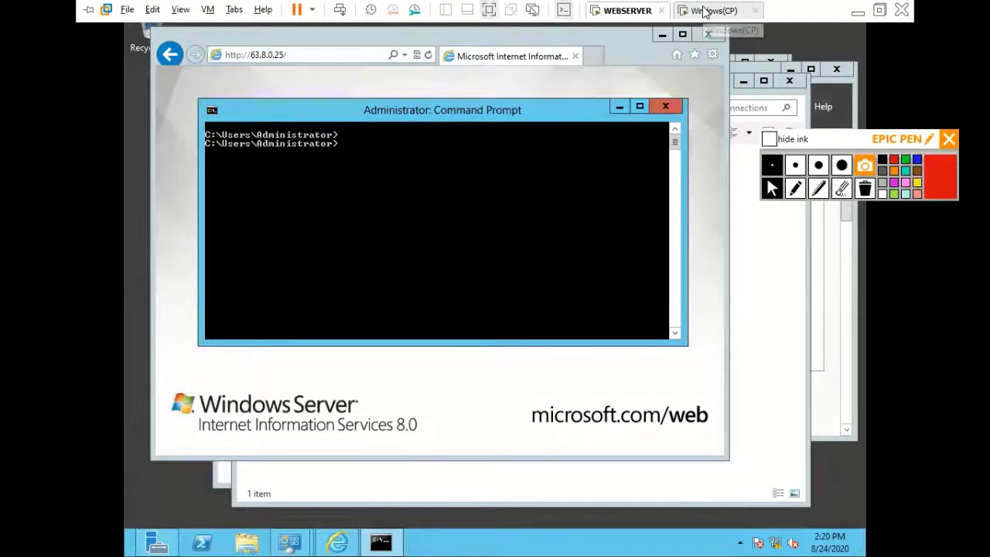
# - Switch back to the Windows(CP) machine and follow the link on the IIS page at 63.8.0.25
pyautogui.click(715, 11)
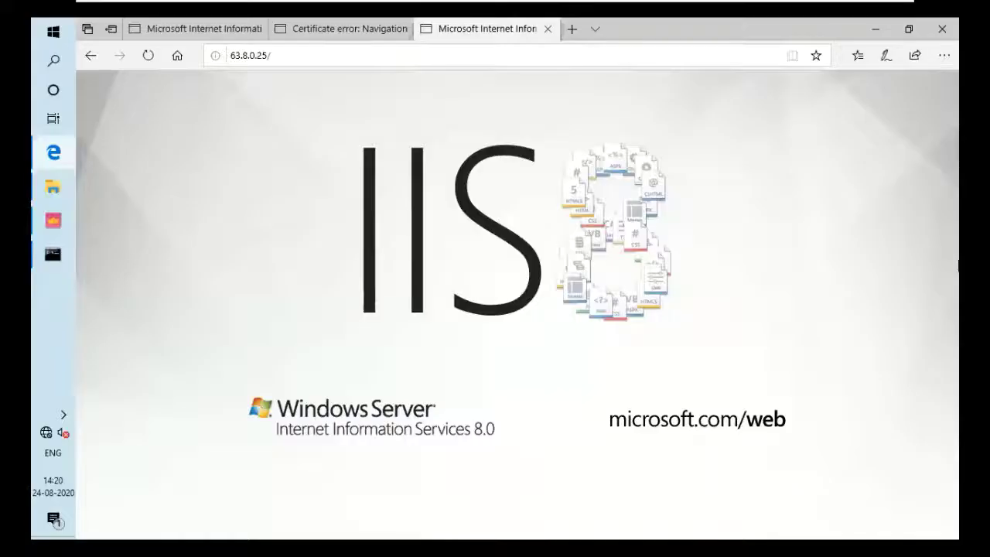
pyautogui.click(411, 215)
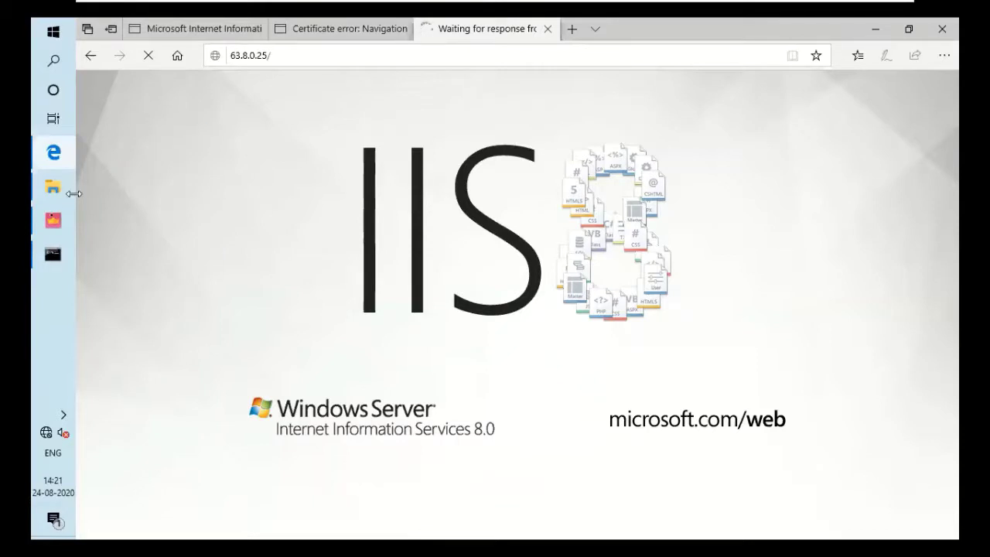
# - Edit gateway CPSG1 in SmartConsole to enable Identity Awareness, adding Browser-Based Authentication alongside AD Query, and advance the wizard
pyautogui.moveTo(54, 221)
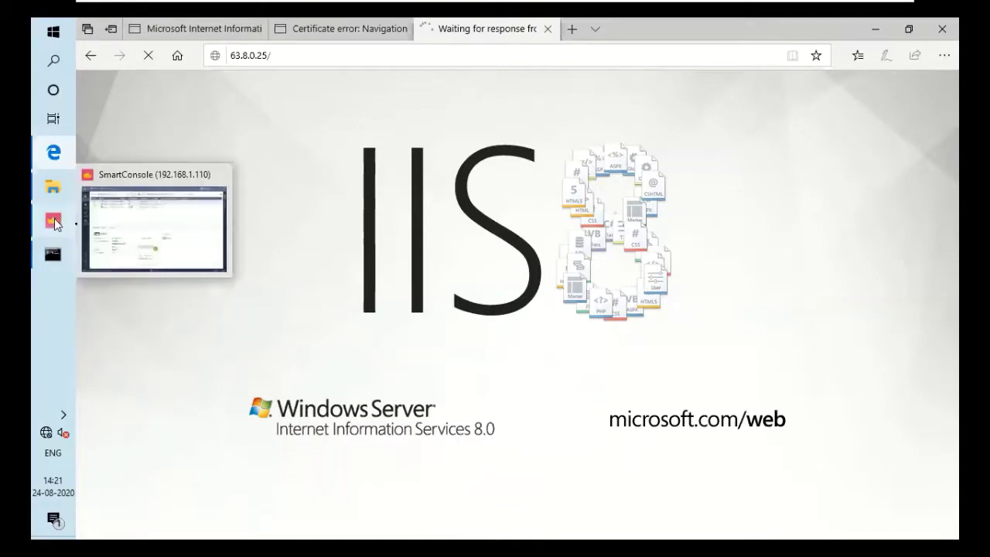
pyautogui.click(54, 221)
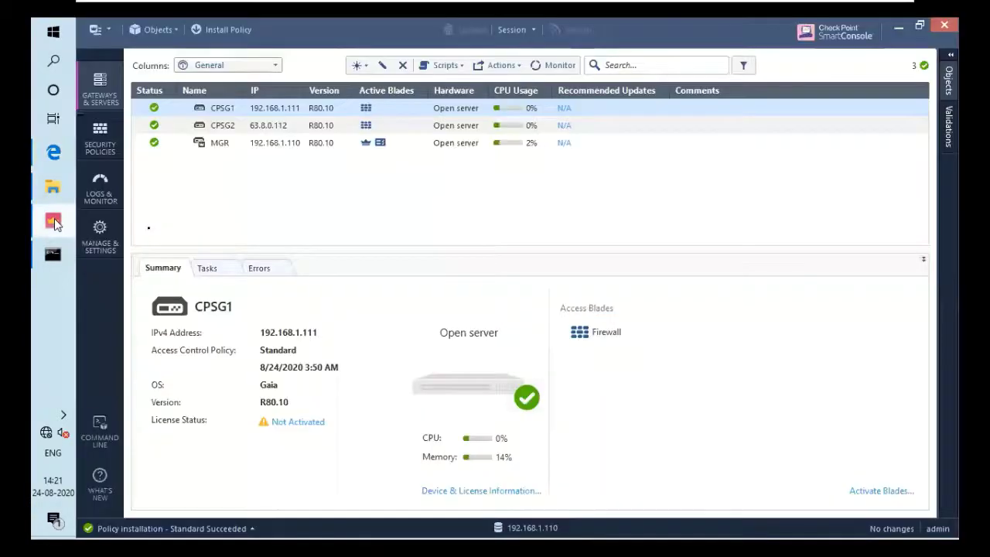
pyautogui.rightClick(286, 114)
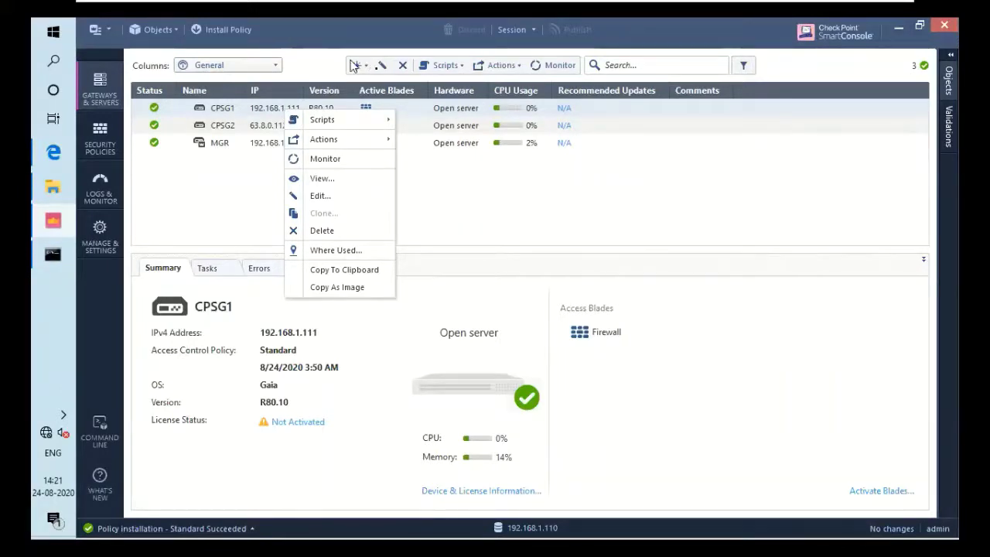
pyautogui.click(308, 199)
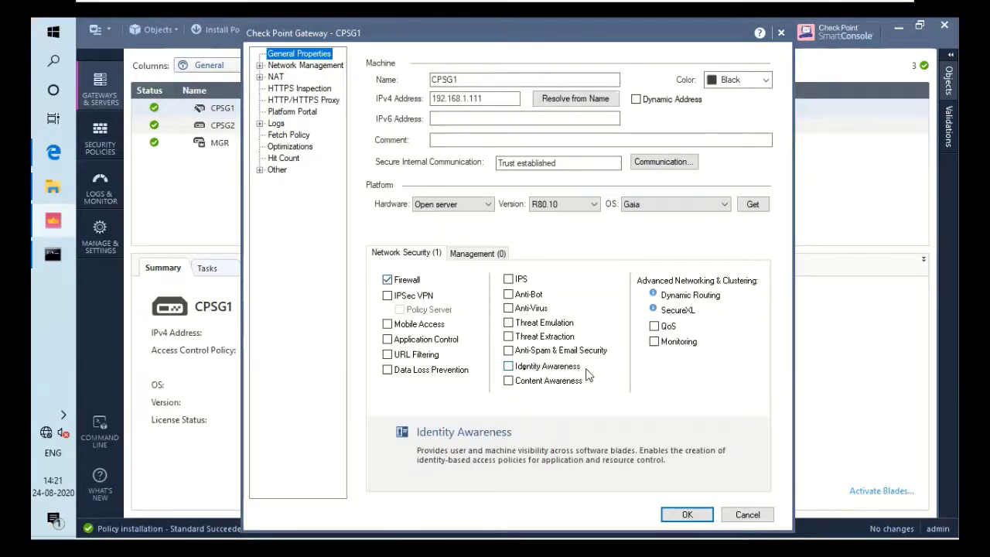
pyautogui.click(517, 369)
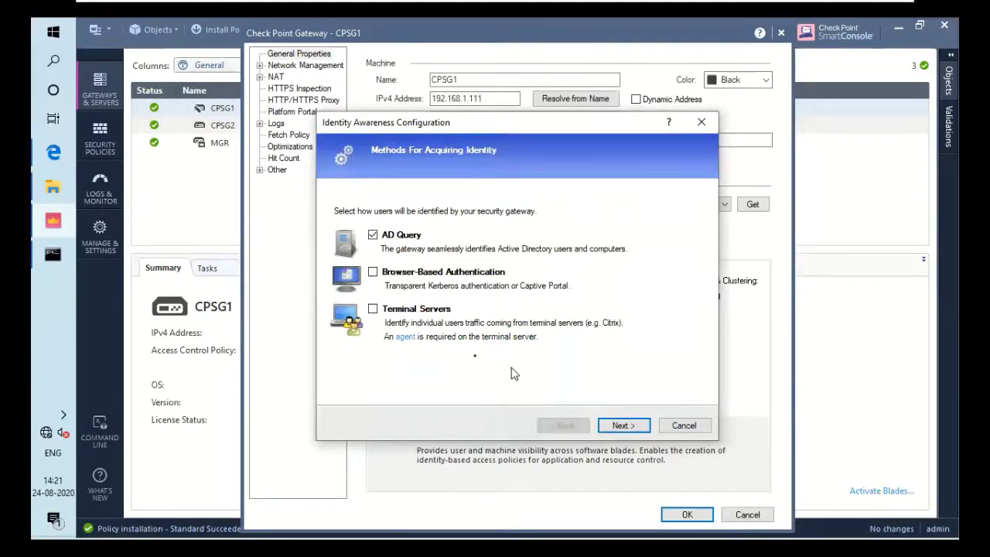
pyautogui.click(375, 274)
pyautogui.click(629, 430)
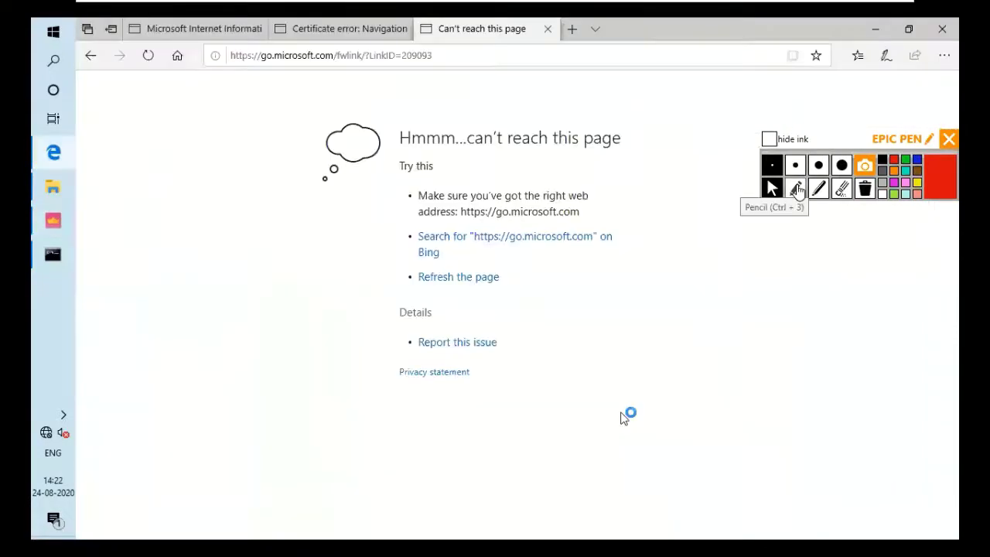
# - Write 192.168.1.250 and AD Server in red ink over the browser page and underline both
pyautogui.click(796, 188)
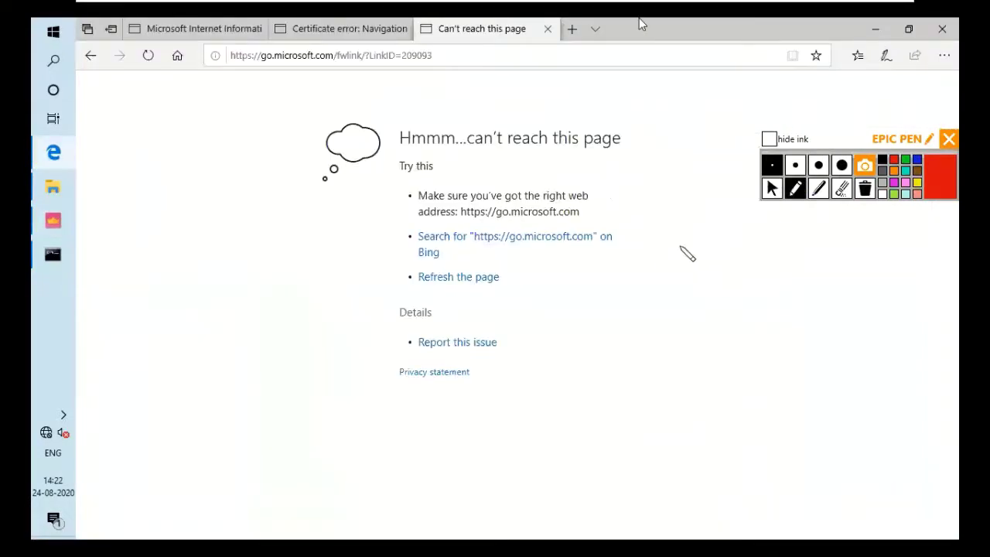
pyautogui.moveTo(663, 257)
pyautogui.mouseDown()
pyautogui.moveTo(664, 293)
pyautogui.moveTo(684, 290)
pyautogui.mouseUp()
pyautogui.click(716, 271)
pyautogui.moveTo(691, 268)
pyautogui.mouseDown()
pyautogui.moveTo(702, 284)
pyautogui.moveTo(722, 288)
pyautogui.mouseUp()
pyautogui.moveTo(736, 263)
pyautogui.mouseDown()
pyautogui.moveTo(735, 285)
pyautogui.moveTo(814, 277)
pyautogui.mouseUp()
pyautogui.click(773, 270)
pyautogui.click(788, 270)
pyautogui.click(811, 265)
pyautogui.moveTo(837, 258); pyautogui.dragTo(838, 261)
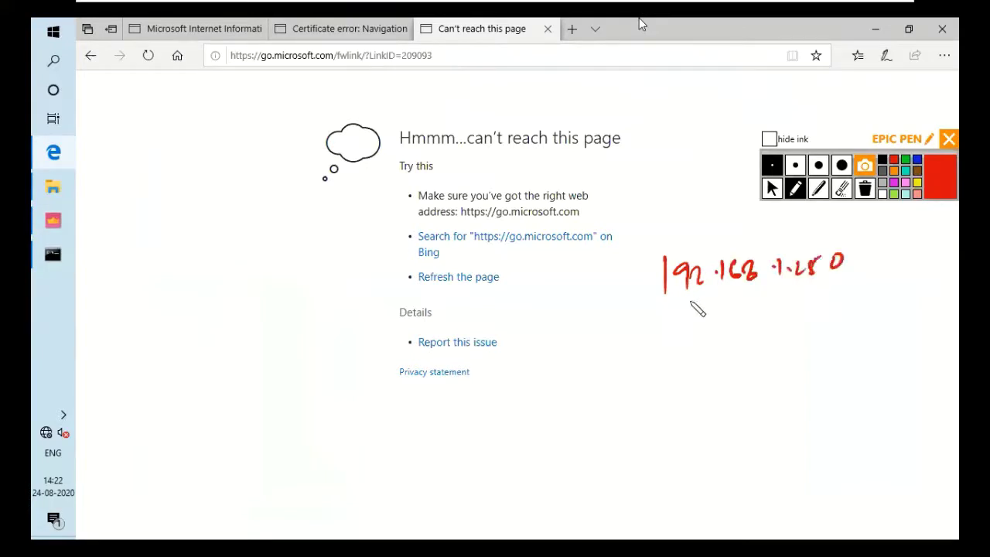
pyautogui.moveTo(675, 305); pyautogui.dragTo(858, 275)
pyautogui.moveTo(766, 331)
pyautogui.mouseDown()
pyautogui.moveTo(801, 317)
pyautogui.moveTo(783, 357)
pyautogui.moveTo(850, 340)
pyautogui.mouseUp()
pyautogui.moveTo(859, 333); pyautogui.dragTo(744, 371)
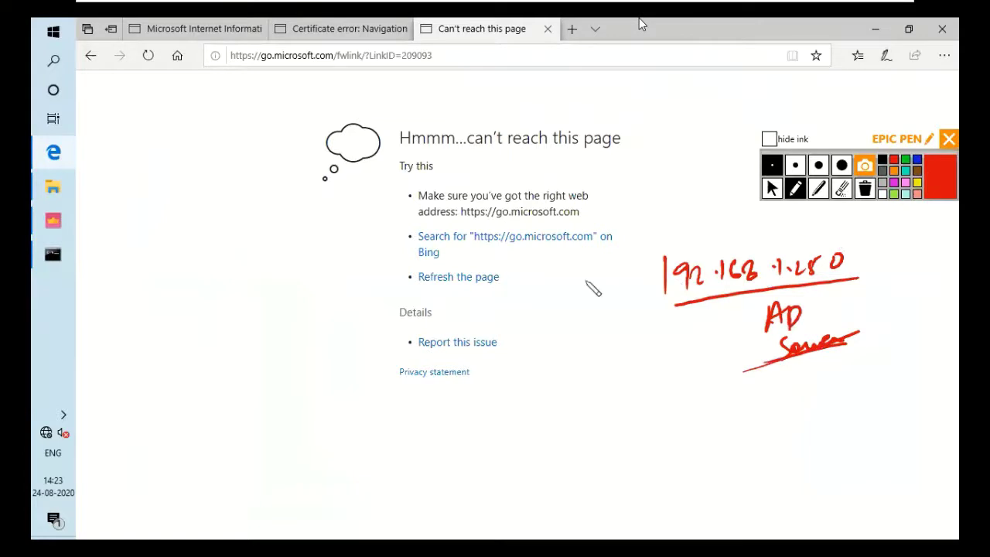
# - Write an underlined red note build in info with a small sketched mark beside it, and remove the ink
pyautogui.moveTo(504, 289)
pyautogui.mouseDown()
pyautogui.moveTo(507, 328)
pyautogui.moveTo(597, 309)
pyautogui.mouseUp()
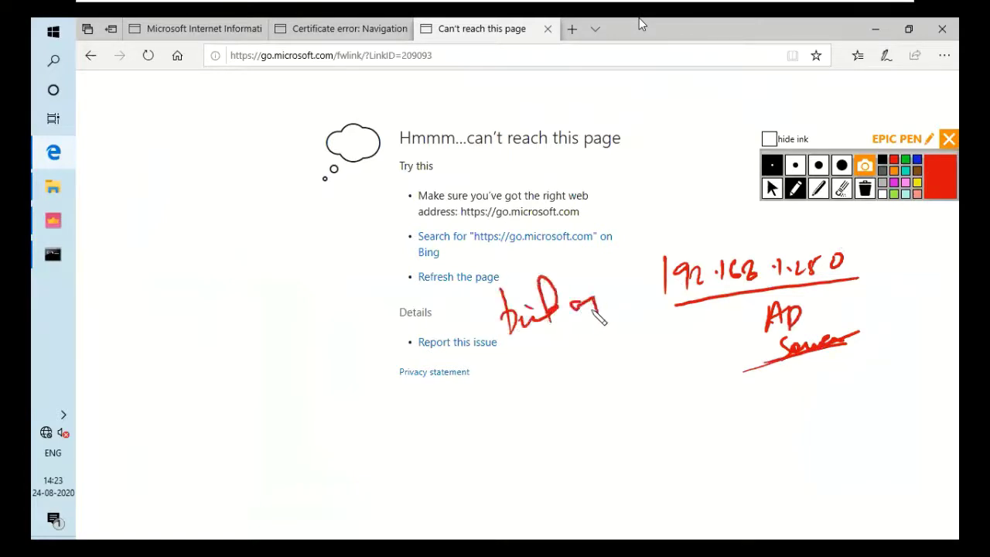
pyautogui.moveTo(545, 355)
pyautogui.mouseDown()
pyautogui.moveTo(589, 353)
pyautogui.moveTo(585, 370)
pyautogui.mouseUp()
pyautogui.moveTo(582, 340); pyautogui.dragTo(602, 344)
pyautogui.moveTo(538, 389); pyautogui.dragTo(612, 355)
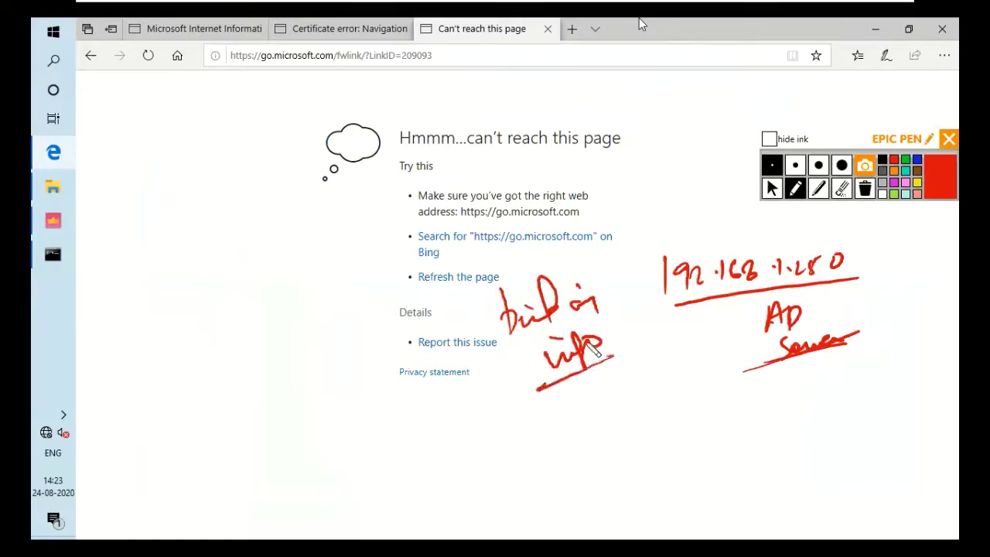
pyautogui.moveTo(433, 347); pyautogui.dragTo(433, 346)
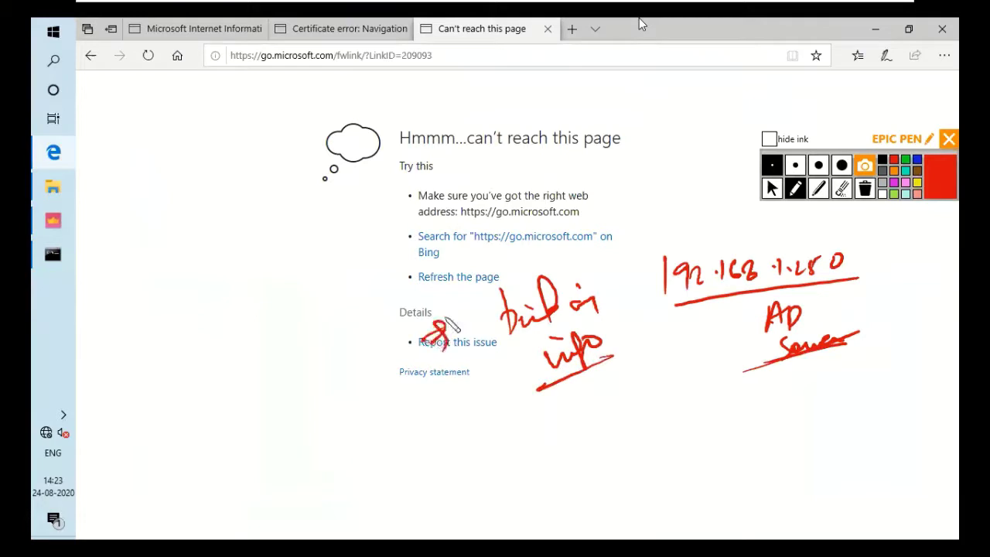
pyautogui.click(771, 190)
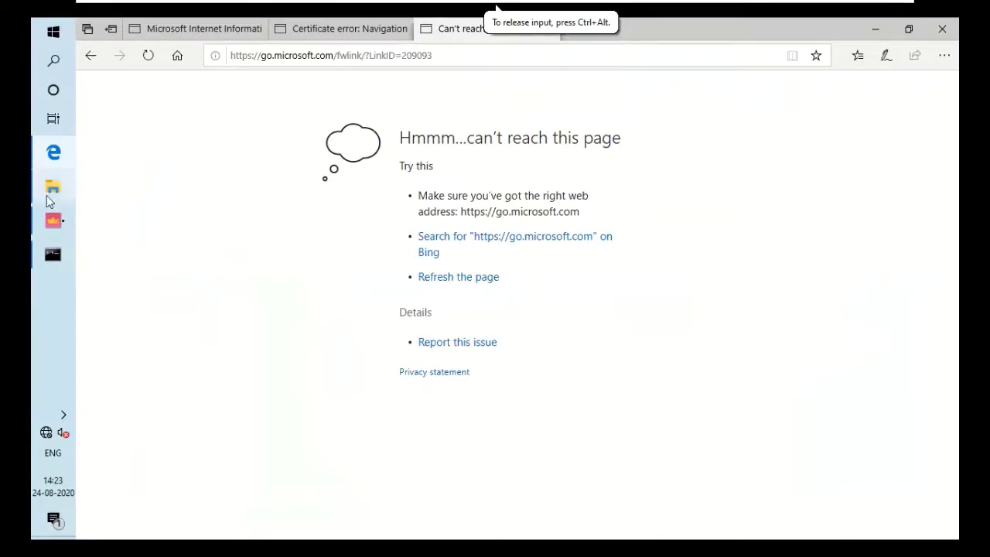
# - Return to SmartConsole and review the Identity Awareness wizard's Active Directory integration page for checkpointlab.com
pyautogui.moveTo(56, 225)
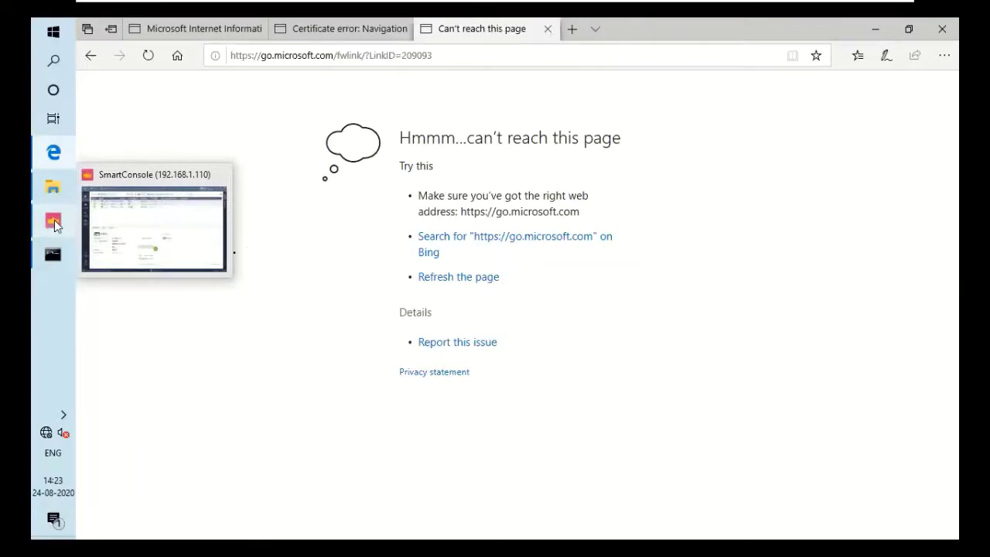
pyautogui.click(54, 219)
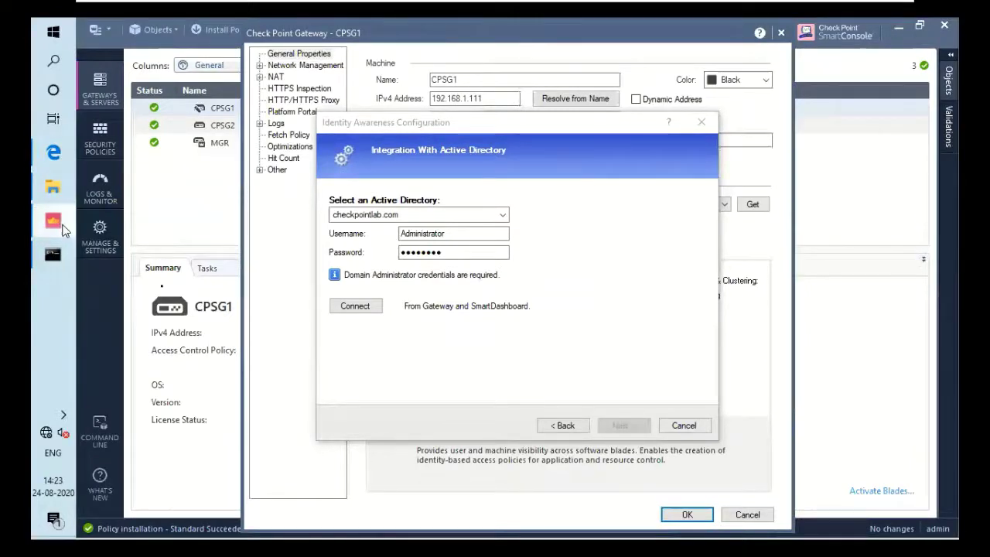
pyautogui.click(391, 299)
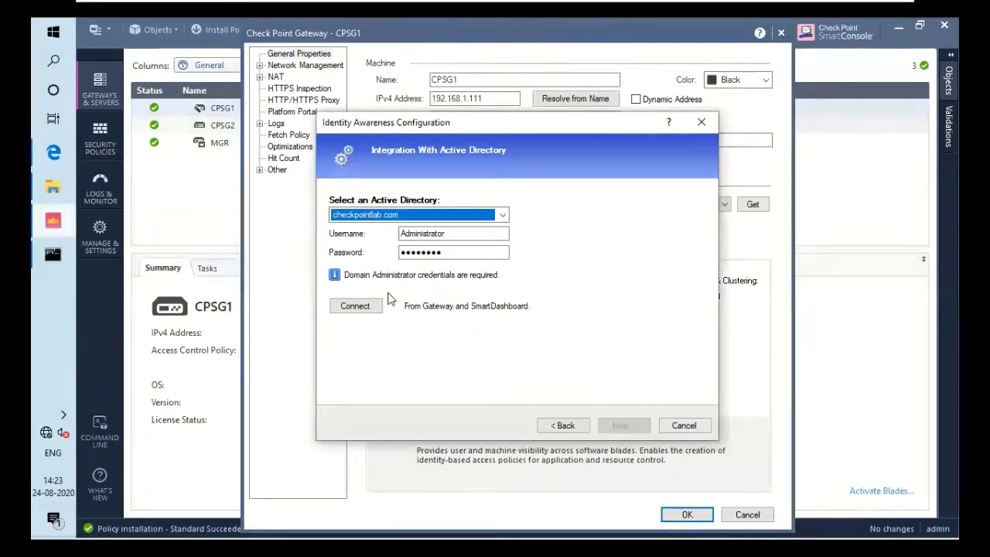
# - Switch to Command Prompt and ping the AD server at 192.168.1.250
pyautogui.moveTo(58, 257)
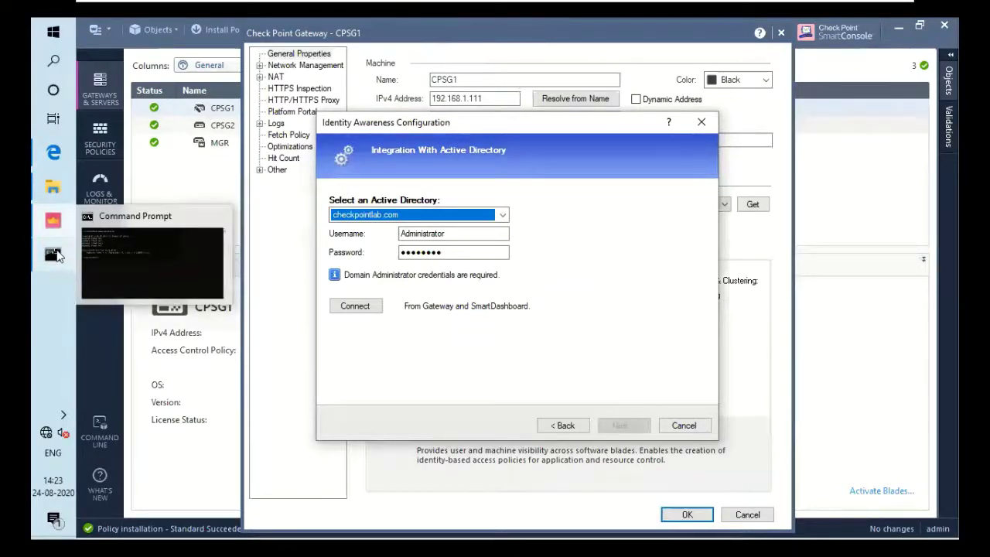
pyautogui.click(133, 261)
pyautogui.click(133, 263)
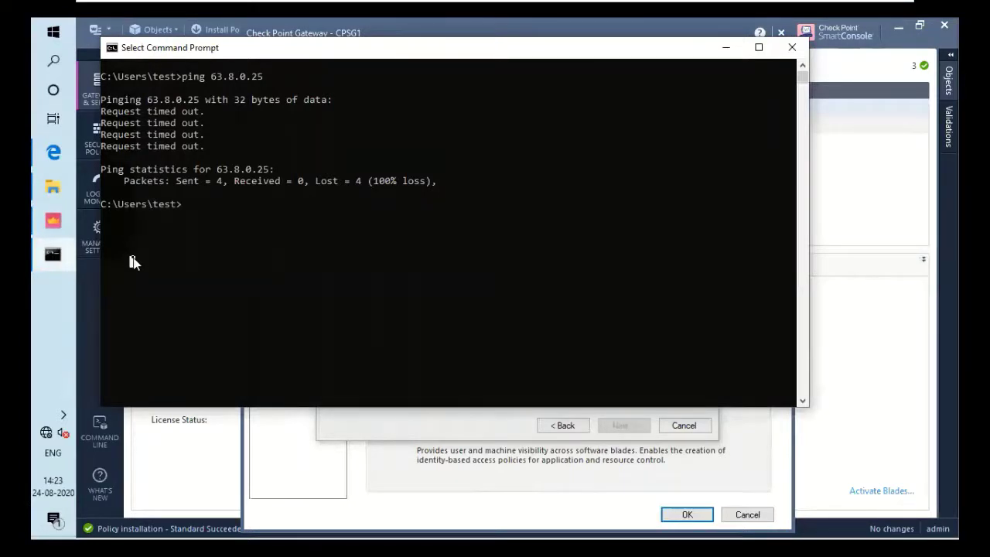
pyautogui.write('ping')
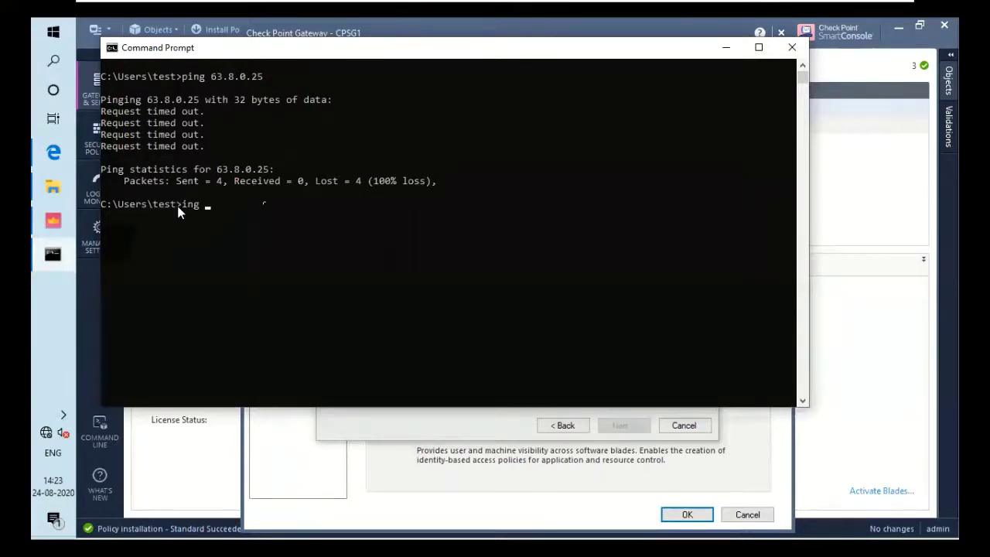
pyautogui.click(181, 204)
pyautogui.press('Escape')
pyautogui.press('Escape')
pyautogui.write('ping 192.16')
pyautogui.press('Return')
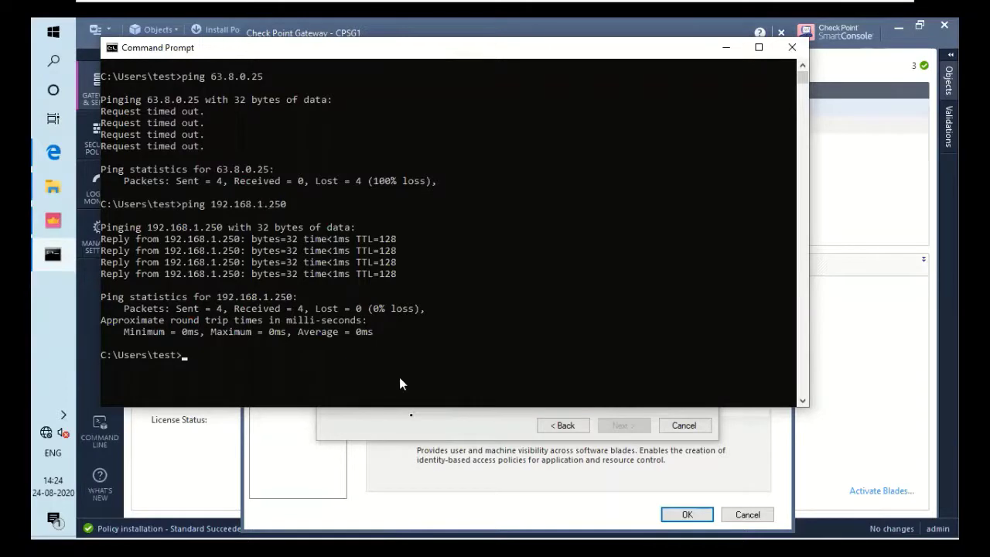
# - Return to SmartConsole, connect to the checkpointlab.com Active Directory, and advance the Identity Awareness wizard to its final page with the default portal URL
pyautogui.click(413, 421)
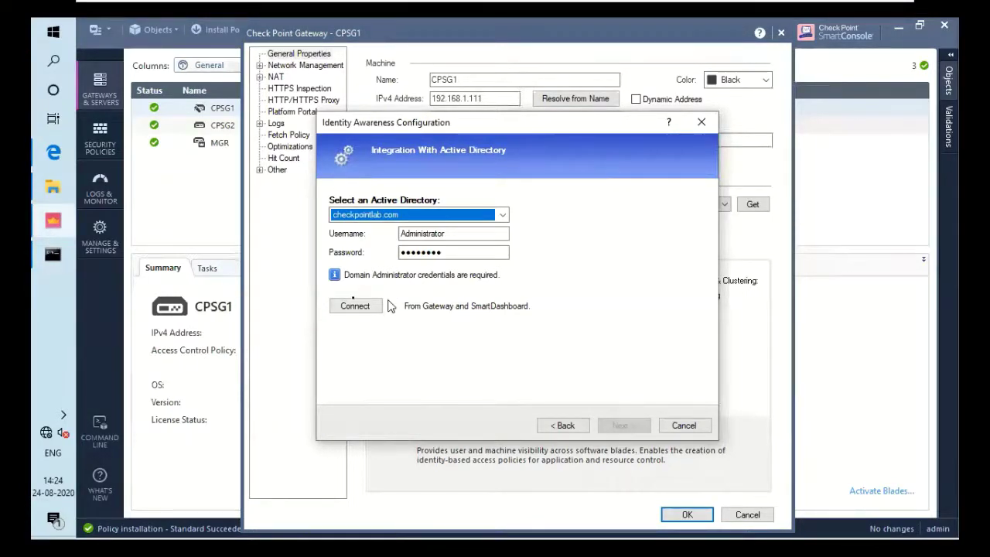
pyautogui.click(346, 304)
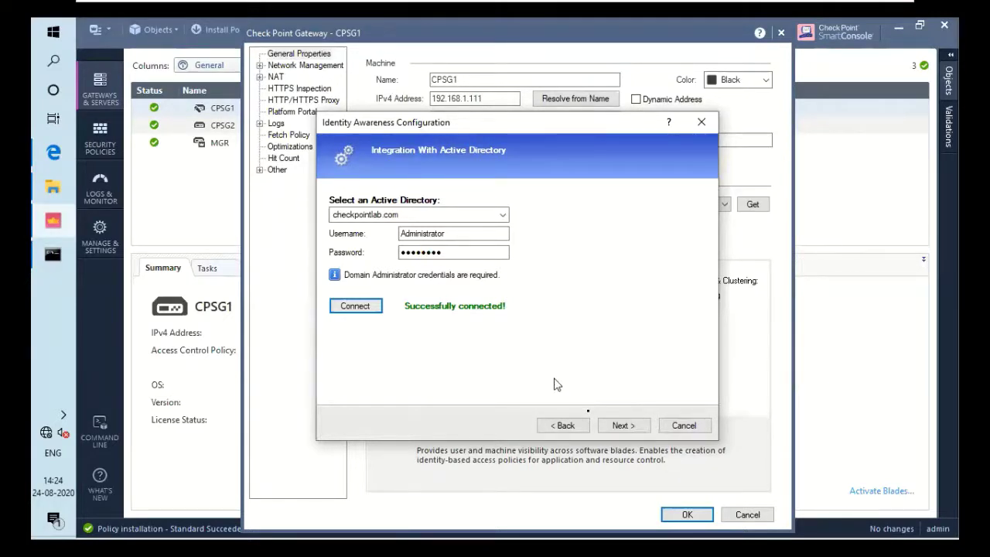
pyautogui.click(611, 426)
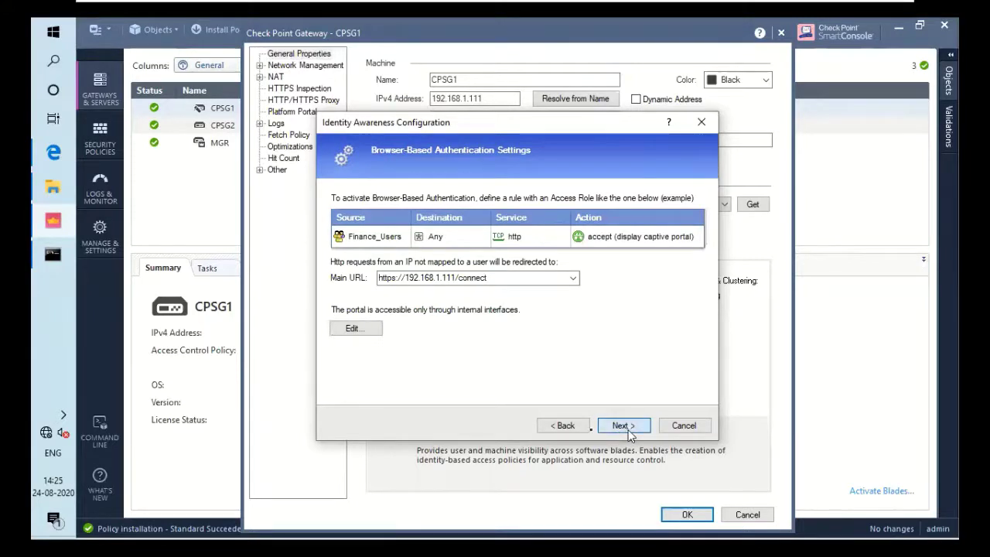
pyautogui.click(627, 435)
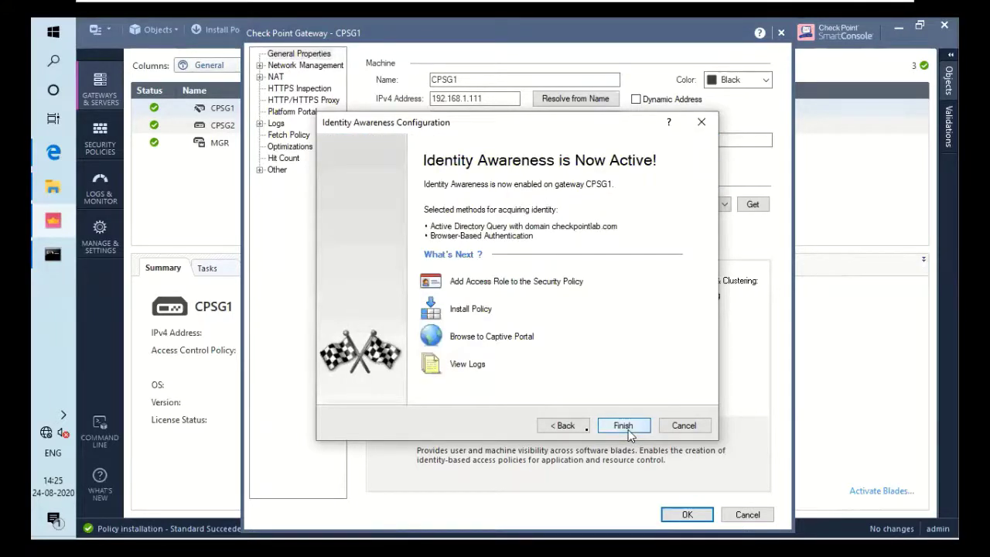
# - Go back through the wizard to review the Active Directory and Browser-Based Authentication pages, and return to its final page
pyautogui.click(584, 431)
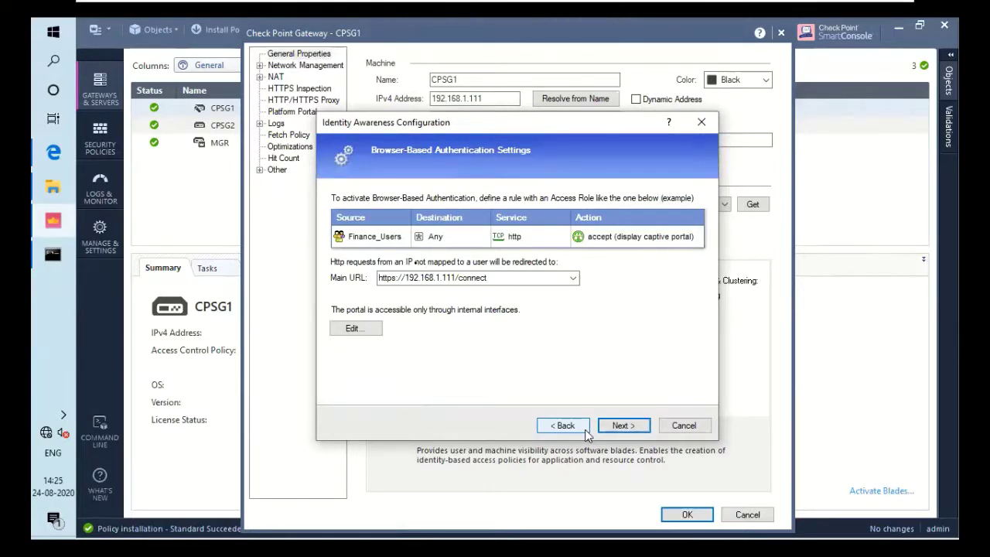
pyautogui.click(585, 429)
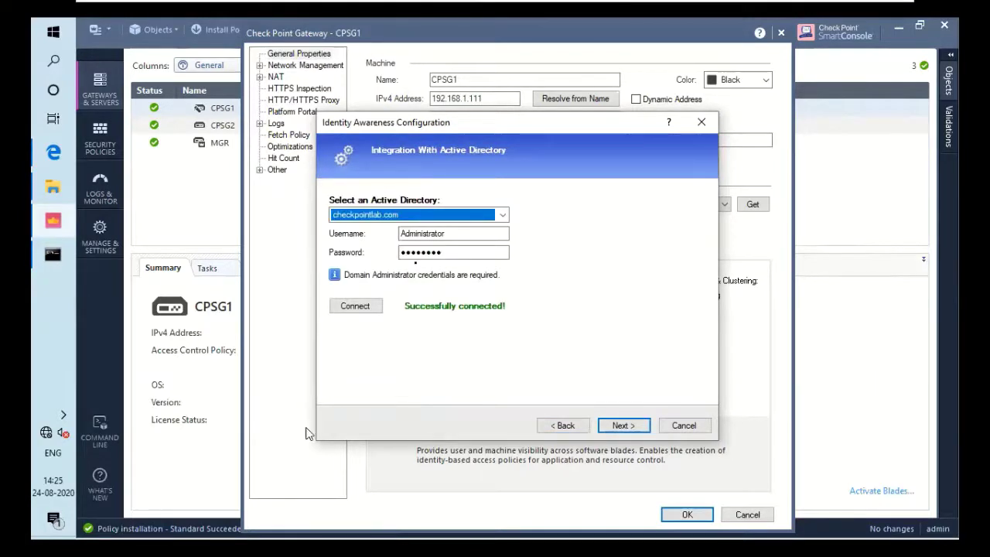
pyautogui.click(627, 433)
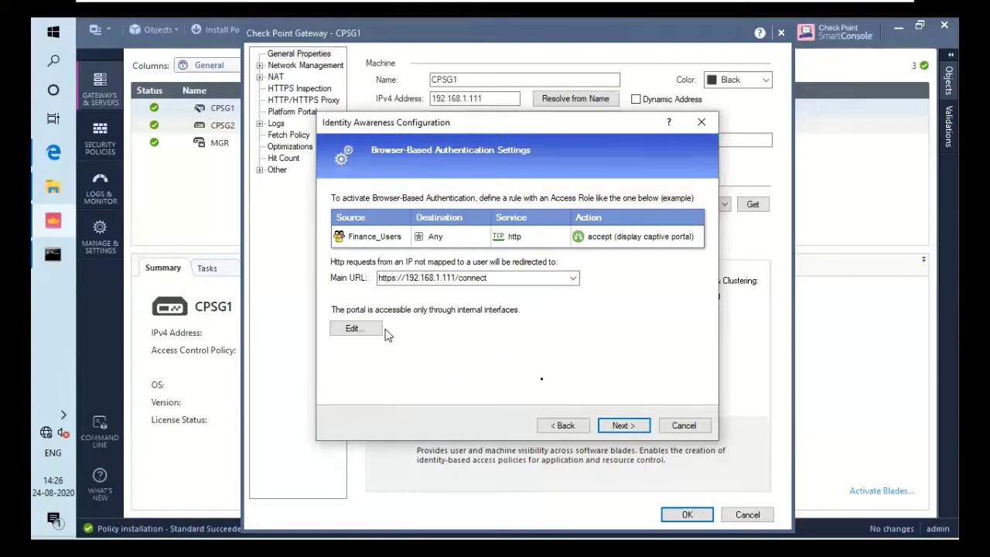
pyautogui.click(624, 426)
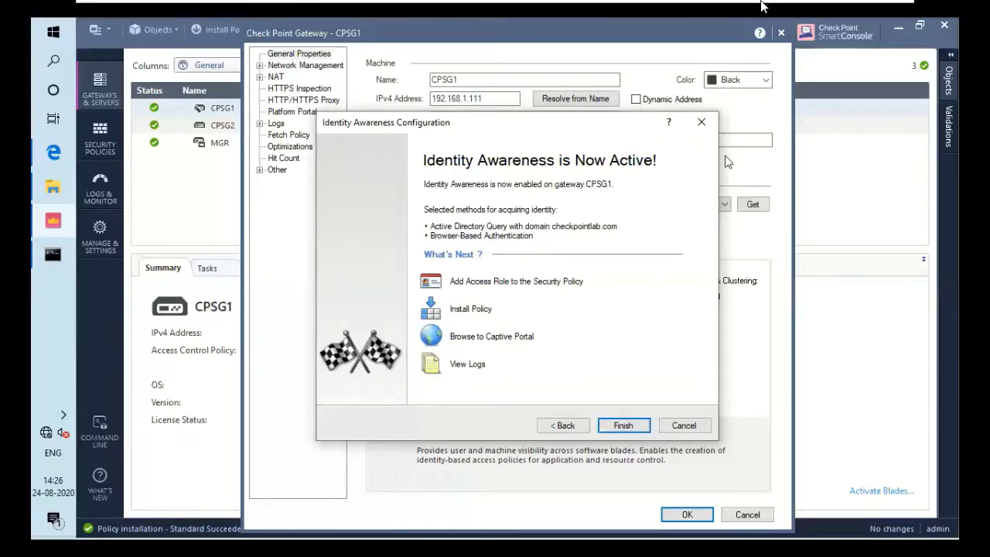
# - Clear the old ink with Epic Pen and write Access Role objects in red beside the wizard's What's Next section
pyautogui.moveTo(762, 4)
pyautogui.hotkey('alt', 'Tab')
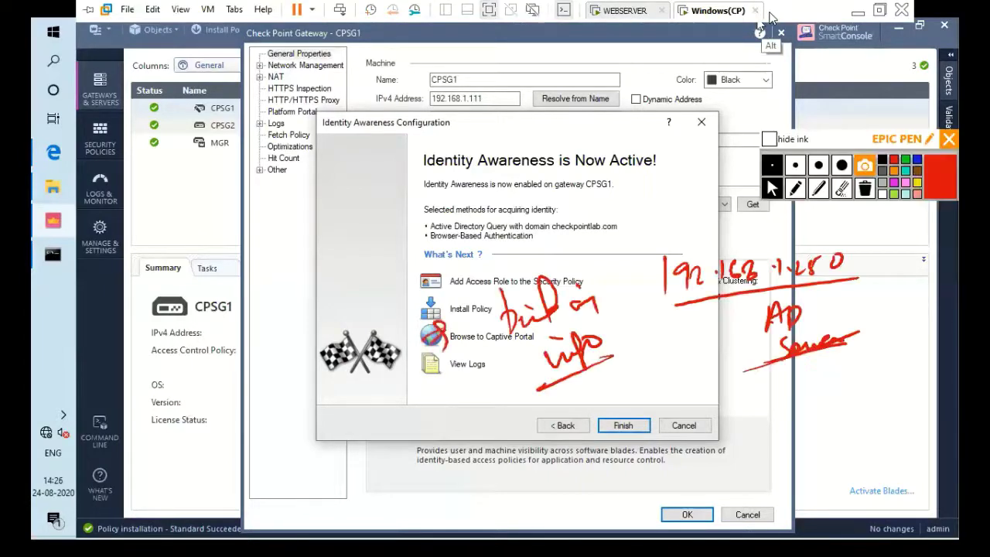
pyautogui.click(865, 188)
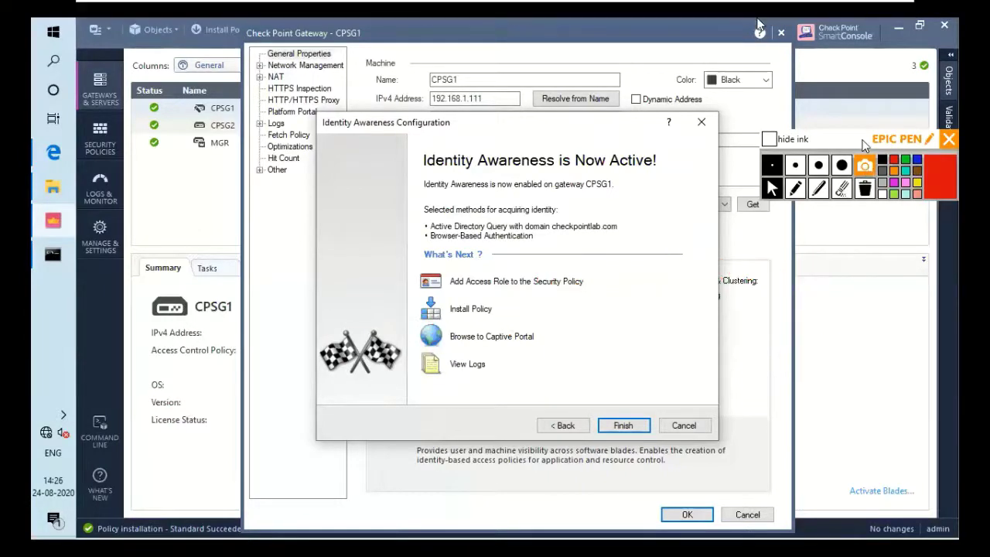
pyautogui.moveTo(801, 190); pyautogui.dragTo(701, 105)
pyautogui.click(699, 105)
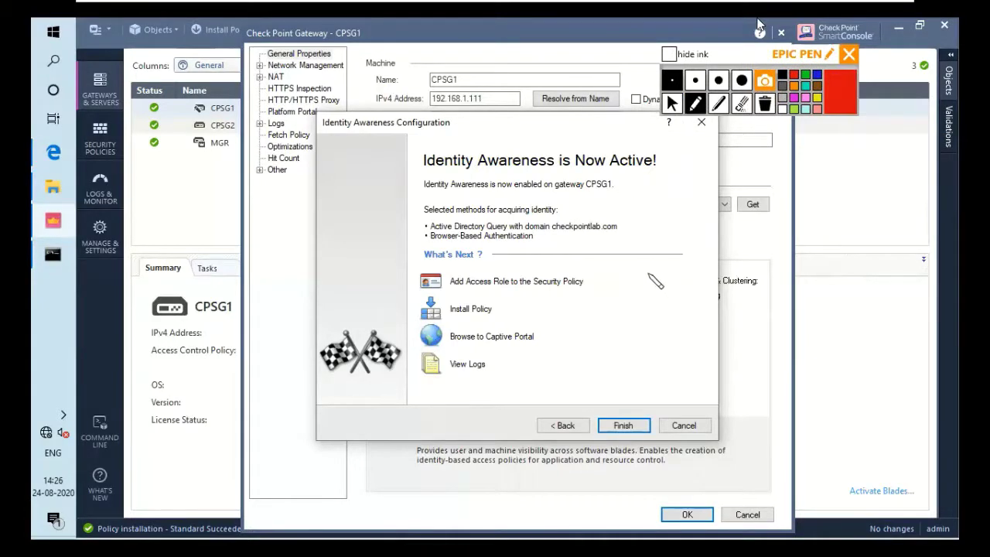
pyautogui.moveTo(645, 286)
pyautogui.mouseDown()
pyautogui.moveTo(656, 257)
pyautogui.moveTo(720, 272)
pyautogui.moveTo(748, 252)
pyautogui.moveTo(766, 275)
pyautogui.moveTo(828, 267)
pyautogui.moveTo(851, 286)
pyautogui.moveTo(882, 254)
pyautogui.mouseUp()
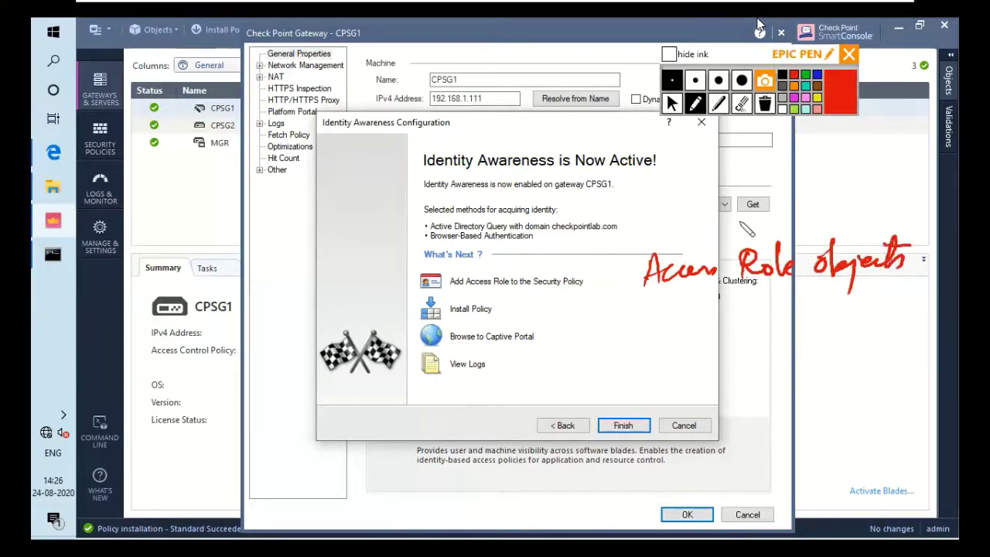
# - Write Host and Network in red ink over the wizard's heading area, with small marks beside and beneath the words
pyautogui.moveTo(503, 175)
pyautogui.mouseDown()
pyautogui.moveTo(533, 155)
pyautogui.moveTo(564, 156)
pyautogui.mouseUp()
pyautogui.moveTo(492, 195)
pyautogui.mouseDown()
pyautogui.moveTo(510, 211)
pyautogui.moveTo(594, 193)
pyautogui.mouseUp()
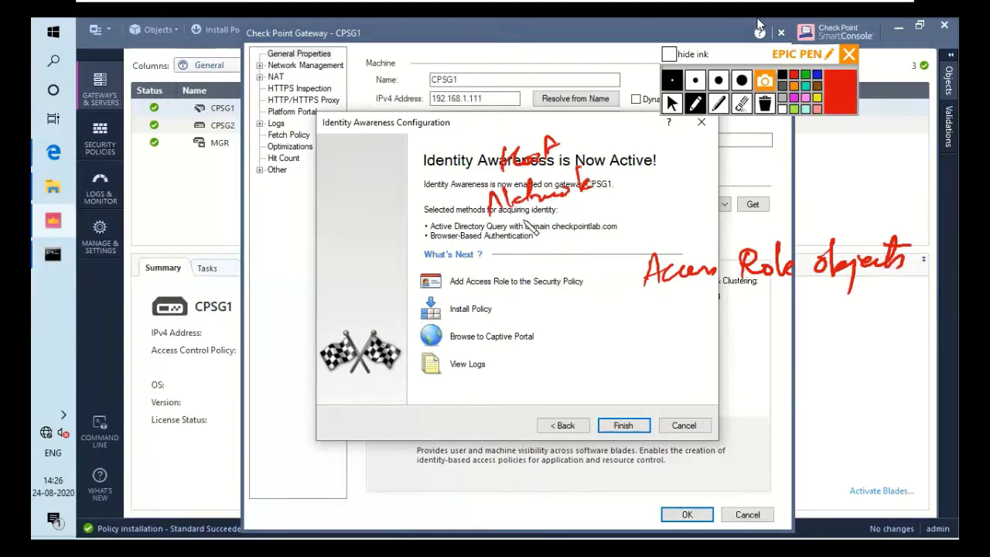
pyautogui.moveTo(437, 176); pyautogui.dragTo(473, 165)
pyautogui.moveTo(457, 233); pyautogui.dragTo(433, 237)
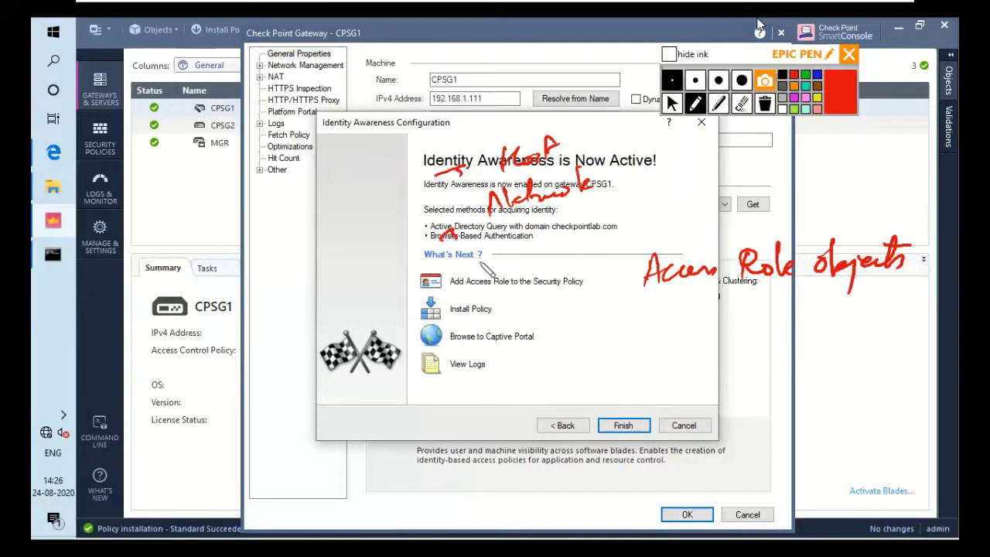
pyautogui.moveTo(480, 263); pyautogui.dragTo(500, 259)
# - Circle the Access Role objects note in red, add an arrowhead beneath it, and write elements
pyautogui.moveTo(927, 243); pyautogui.dragTo(843, 208)
pyautogui.moveTo(694, 224)
pyautogui.mouseDown()
pyautogui.moveTo(764, 312)
pyautogui.moveTo(920, 271)
pyautogui.moveTo(781, 298)
pyautogui.moveTo(801, 325)
pyautogui.mouseUp()
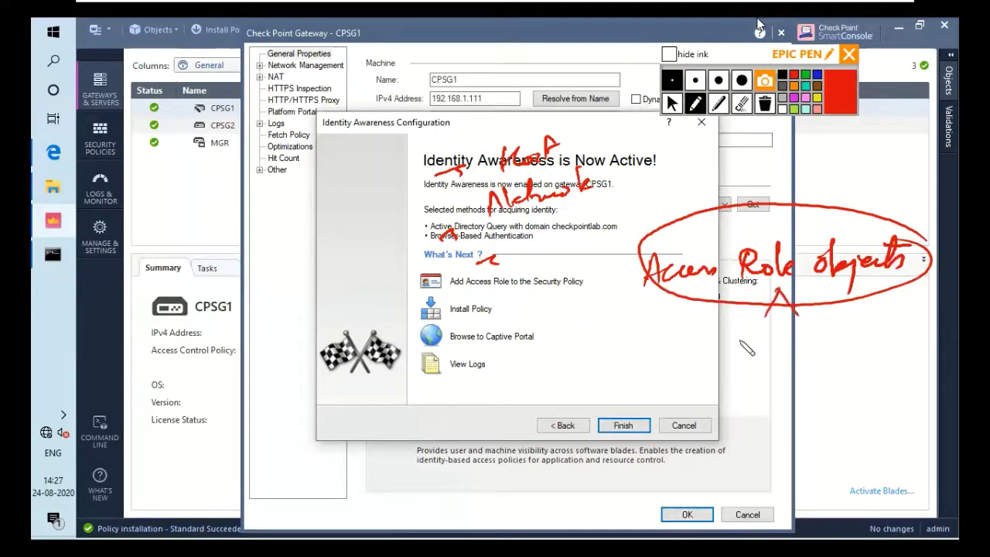
pyautogui.moveTo(740, 338)
pyautogui.mouseDown()
pyautogui.moveTo(796, 313)
pyautogui.moveTo(797, 336)
pyautogui.moveTo(839, 334)
pyautogui.mouseUp()
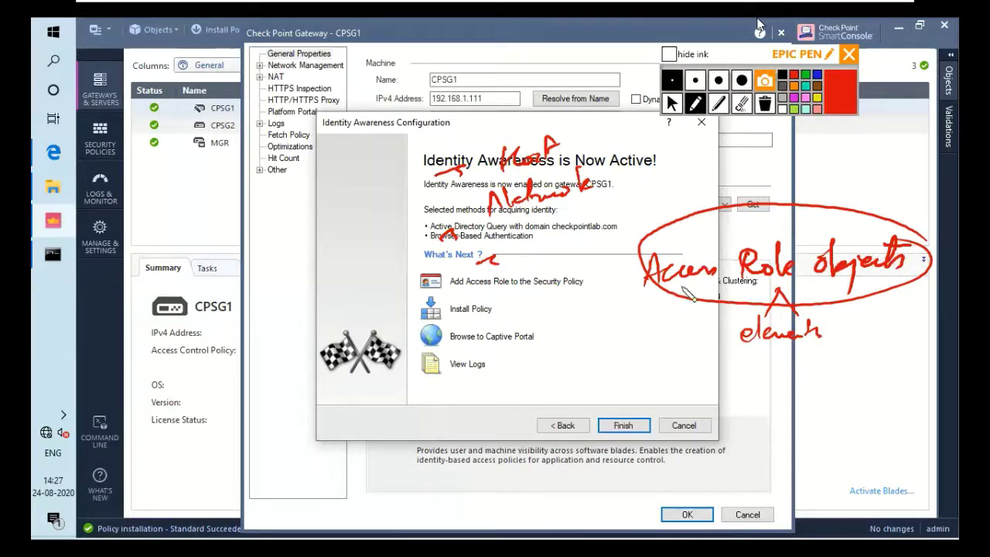
# - Draw four red boxes below the Access Role objects note and connect two of them to its circle with arrows
pyautogui.moveTo(680, 294)
pyautogui.mouseDown()
pyautogui.moveTo(654, 352)
pyautogui.moveTo(673, 345)
pyautogui.mouseUp()
pyautogui.moveTo(568, 361)
pyautogui.mouseDown()
pyautogui.moveTo(673, 349)
pyautogui.moveTo(562, 434)
pyautogui.mouseUp()
pyautogui.moveTo(741, 417)
pyautogui.mouseDown()
pyautogui.moveTo(801, 352)
pyautogui.moveTo(765, 416)
pyautogui.moveTo(742, 418)
pyautogui.mouseUp()
pyautogui.moveTo(886, 348)
pyautogui.mouseDown()
pyautogui.moveTo(886, 406)
pyautogui.moveTo(950, 370)
pyautogui.moveTo(880, 406)
pyautogui.mouseUp()
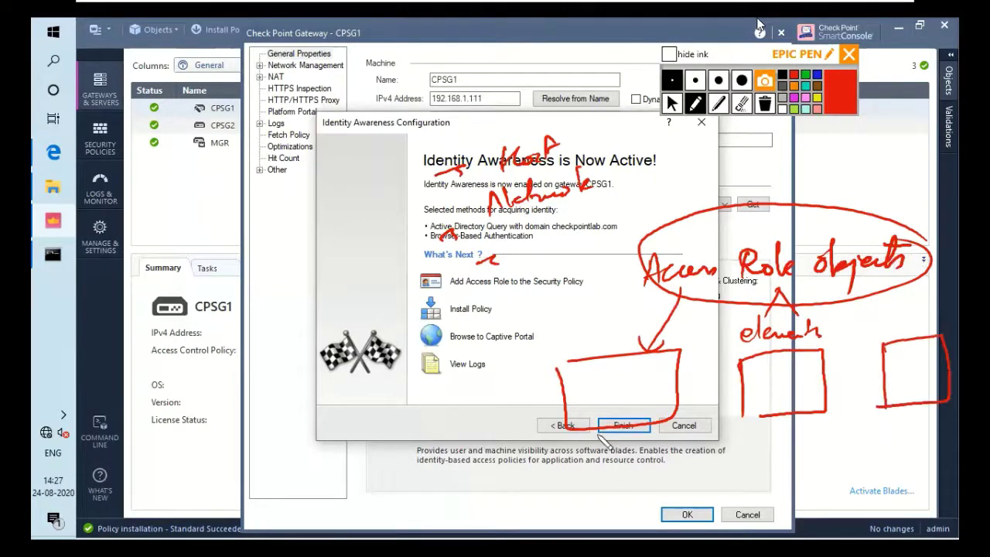
pyautogui.moveTo(650, 520)
pyautogui.mouseDown()
pyautogui.moveTo(703, 453)
pyautogui.moveTo(712, 507)
pyautogui.mouseUp()
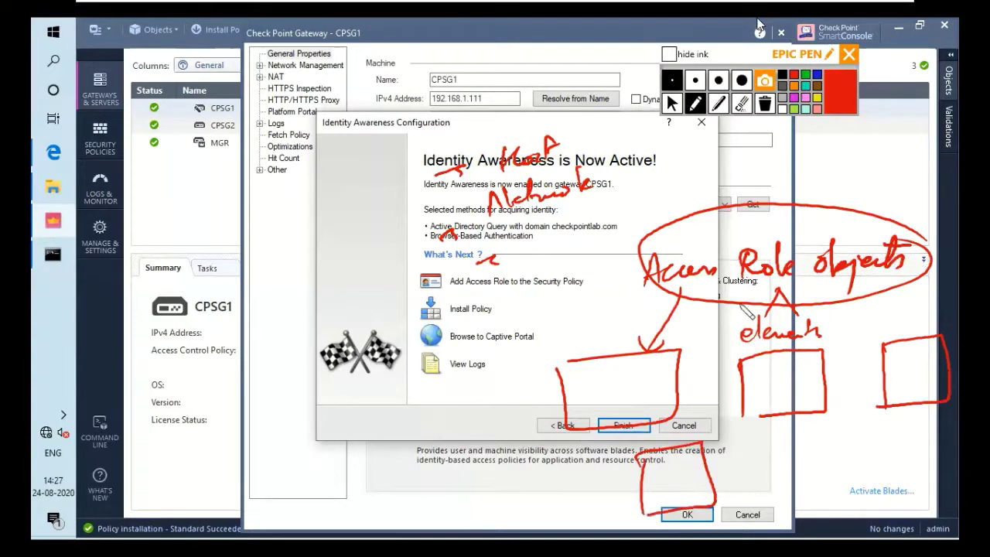
pyautogui.moveTo(727, 303)
pyautogui.mouseDown()
pyautogui.moveTo(696, 430)
pyautogui.moveTo(716, 417)
pyautogui.mouseUp()
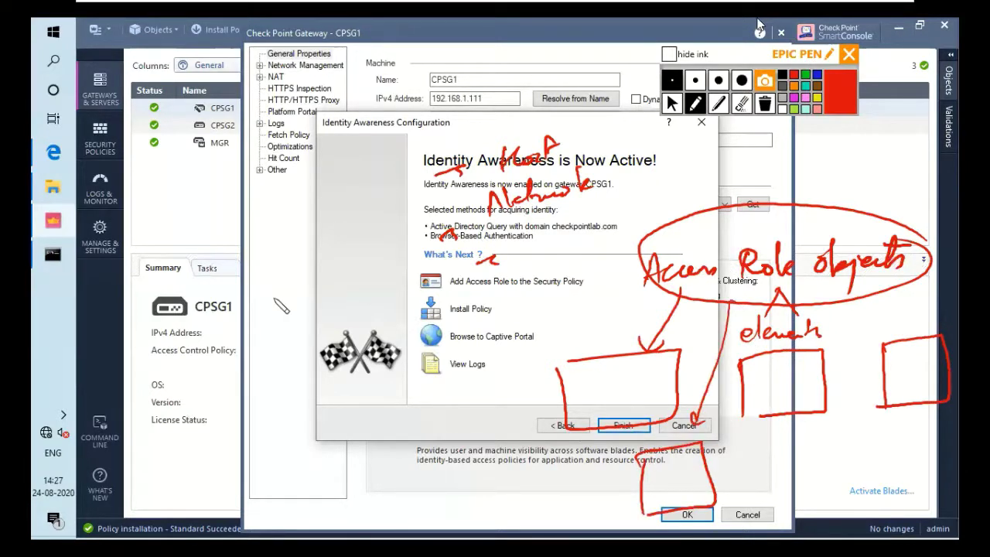
# - Sketch a circled ob with an arrow over the gateway summary area, erase all ink, and restore the normal cursor
pyautogui.moveTo(164, 240)
pyautogui.mouseDown()
pyautogui.moveTo(180, 226)
pyautogui.moveTo(199, 234)
pyautogui.moveTo(188, 264)
pyautogui.moveTo(202, 269)
pyautogui.mouseUp()
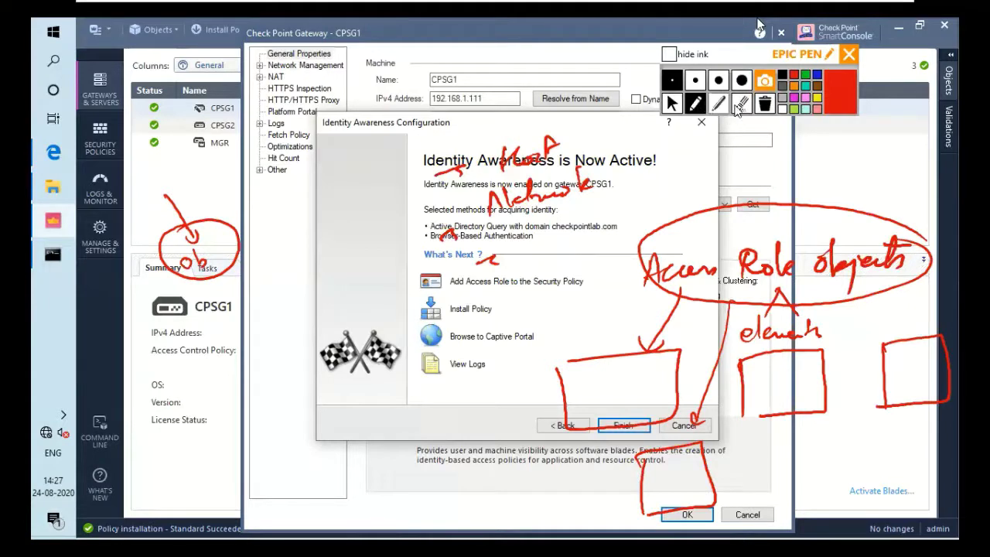
pyautogui.click(765, 103)
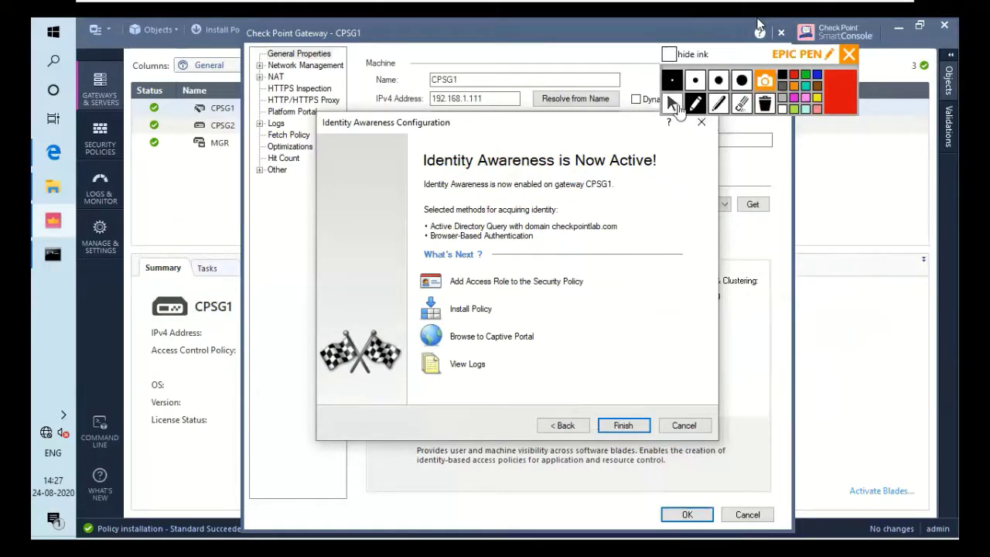
pyautogui.click(671, 103)
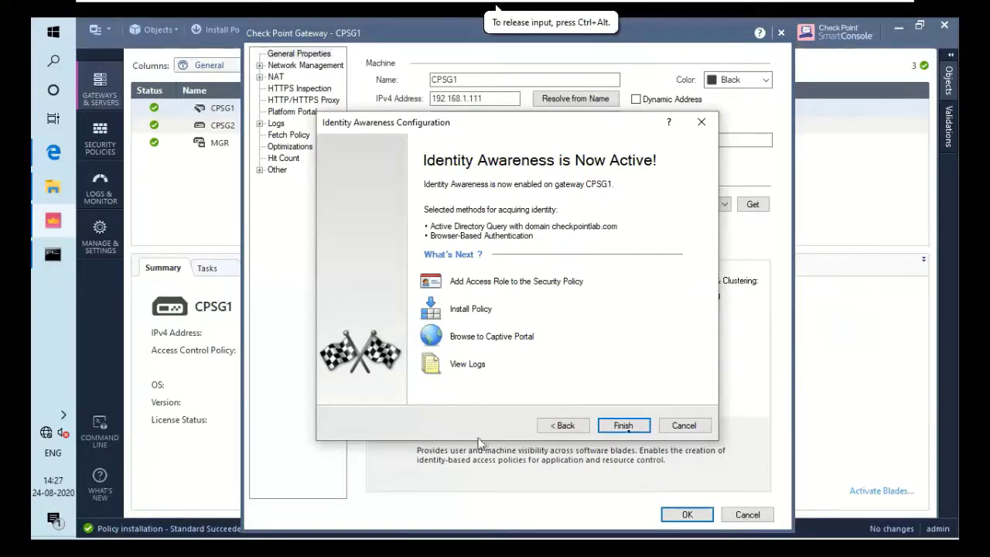
# - Finish the Identity Awareness wizard and open the Identity Awareness settings of gateway CPSG1
pyautogui.click(614, 427)
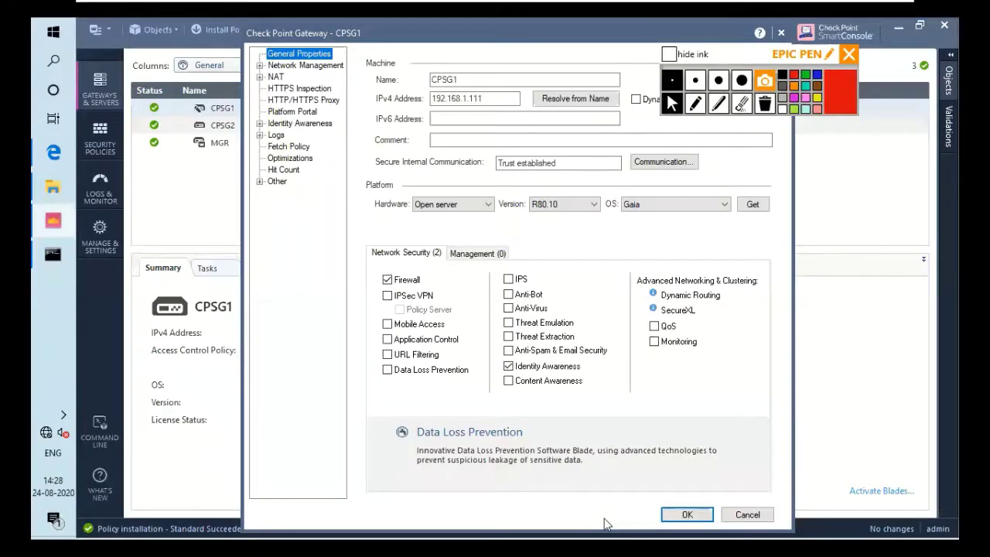
pyautogui.click(331, 133)
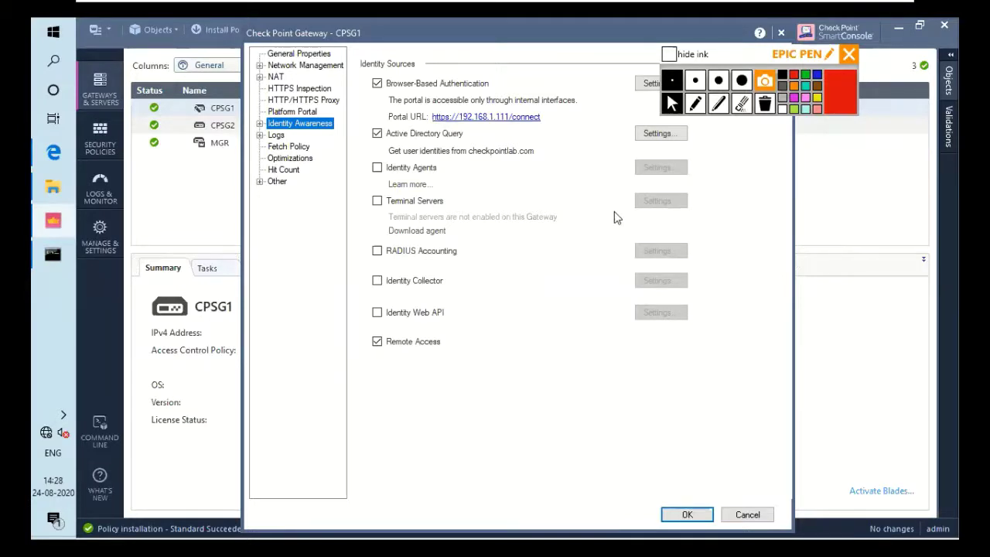
# - Open the Browser-Based Authentication portal settings and review the access settings for the main URL, certificate and accessibility
pyautogui.click(652, 84)
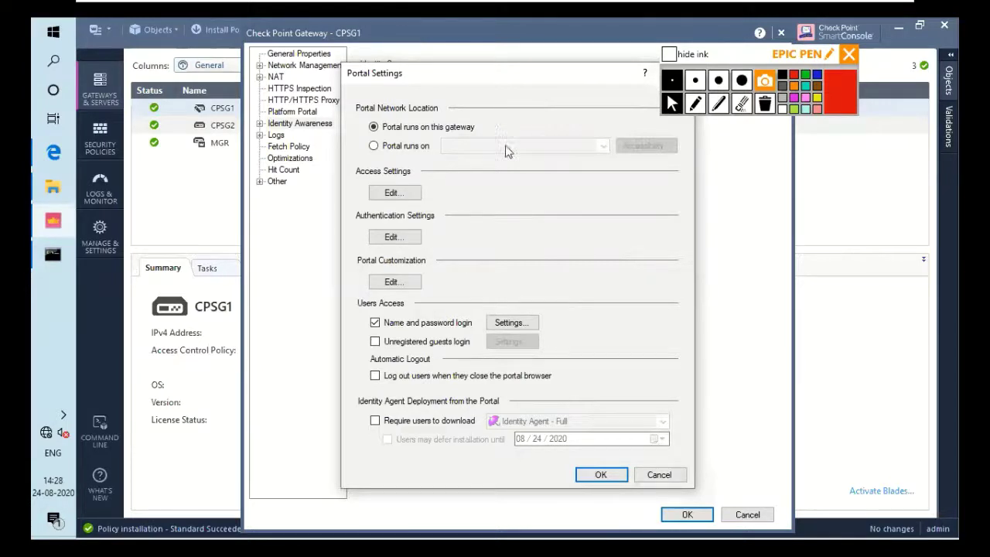
pyautogui.click(415, 198)
pyautogui.click(394, 193)
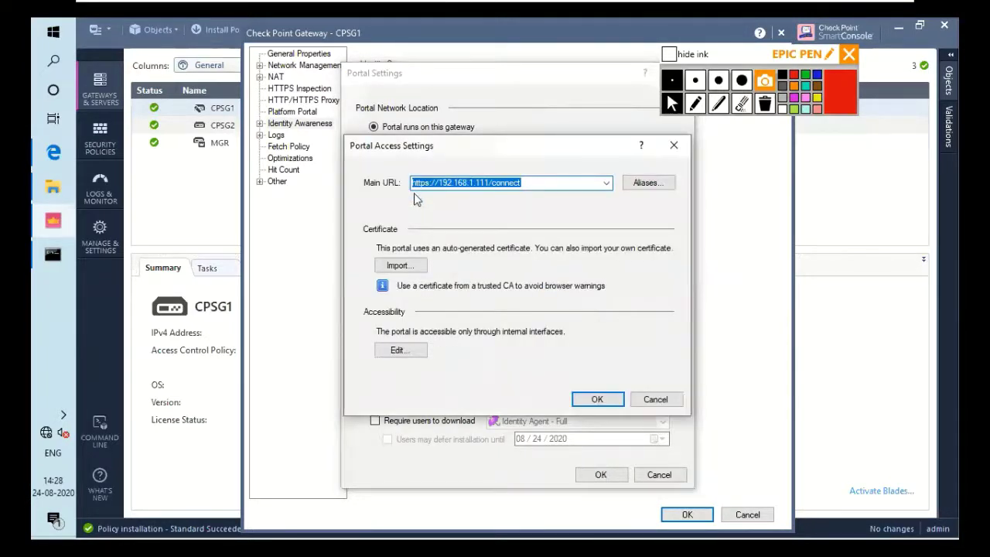
pyautogui.click(414, 191)
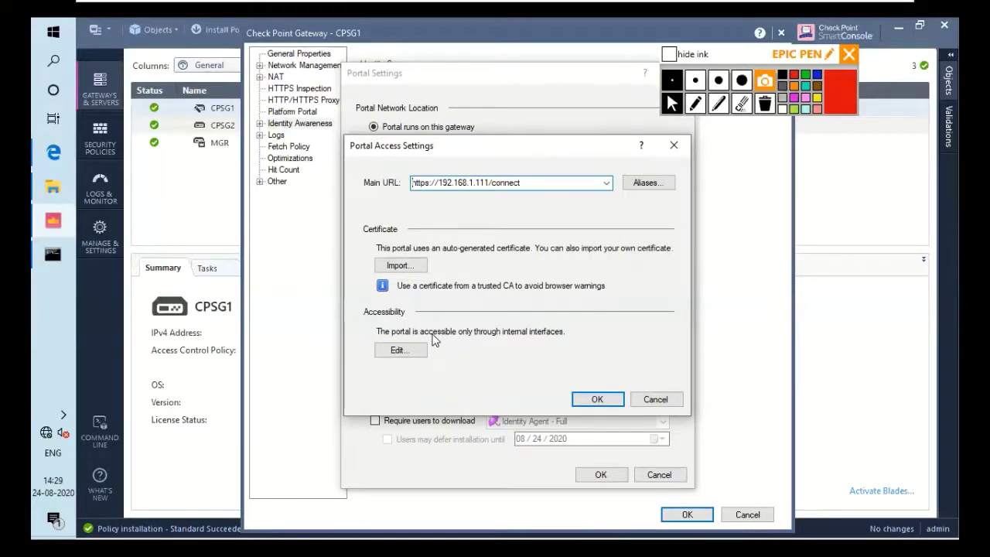
pyautogui.click(592, 396)
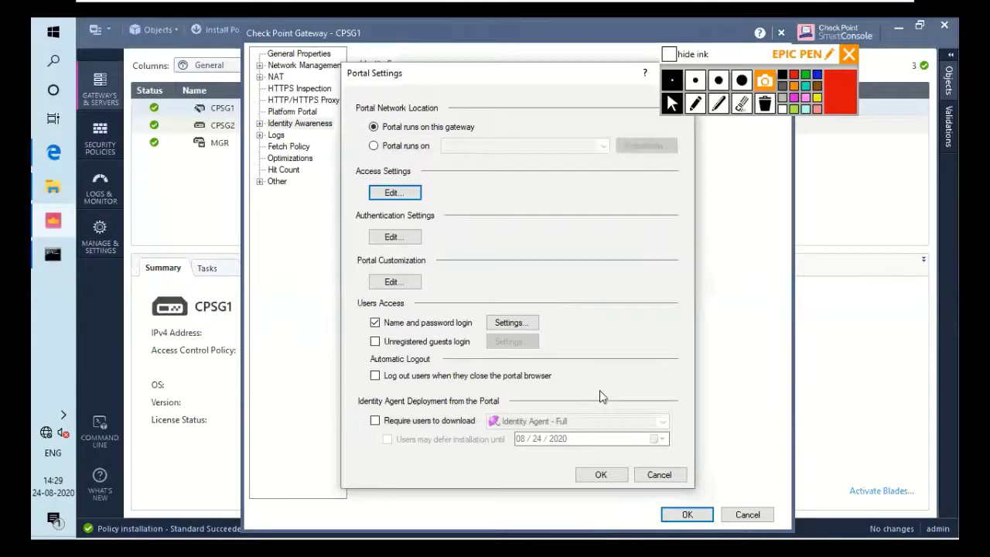
# - Review the portal's authentication settings and change the portal title to Networkershome in the portal customization
pyautogui.click(418, 245)
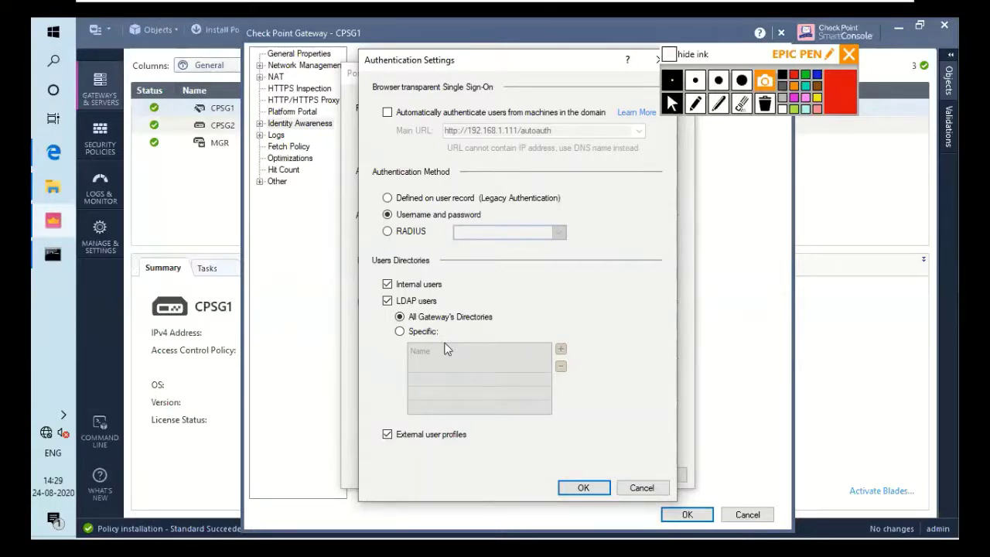
pyautogui.click(583, 487)
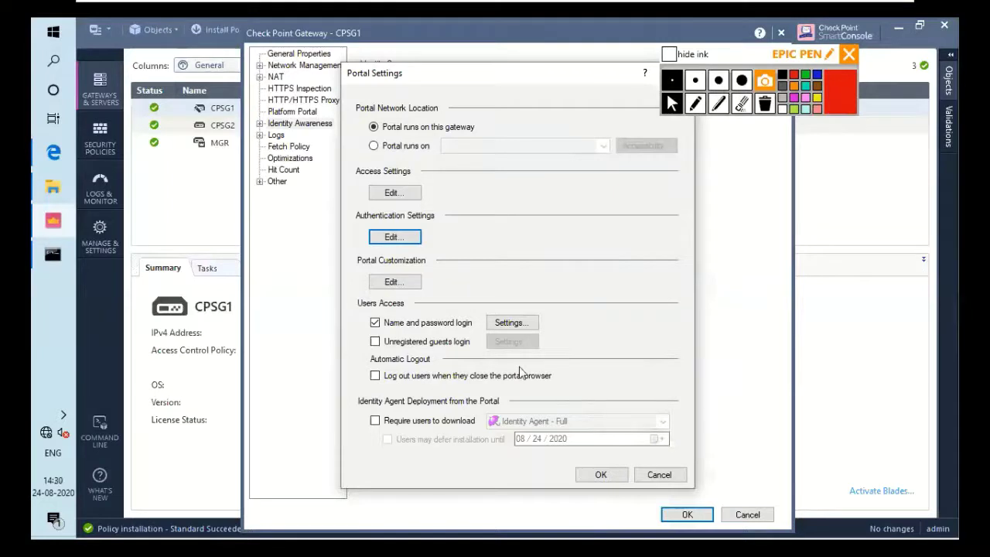
pyautogui.click(412, 283)
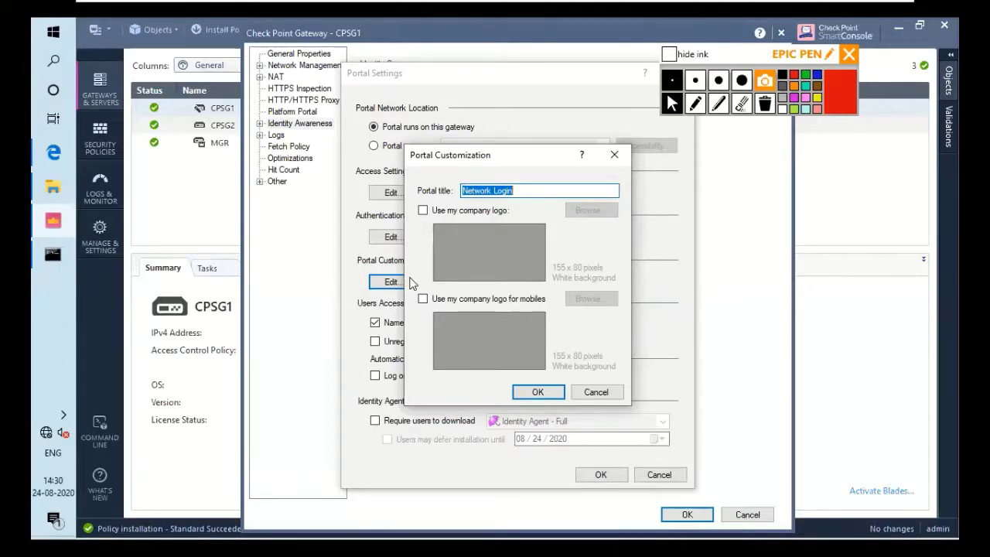
pyautogui.click(531, 194)
pyautogui.press('BackSpace')
pyautogui.press('BackSpace')
pyautogui.press('BackSpace')
pyautogui.press('BackSpace')
pyautogui.press('BackSpace')
pyautogui.press('BackSpace')
pyautogui.press('BackSpace')
pyautogui.press('BackSpace')
pyautogui.press('BackSpace')
pyautogui.press('BackSpace')
pyautogui.press('BackSpace')
pyautogui.press('BackSpace')
pyautogui.press('BackSpace')
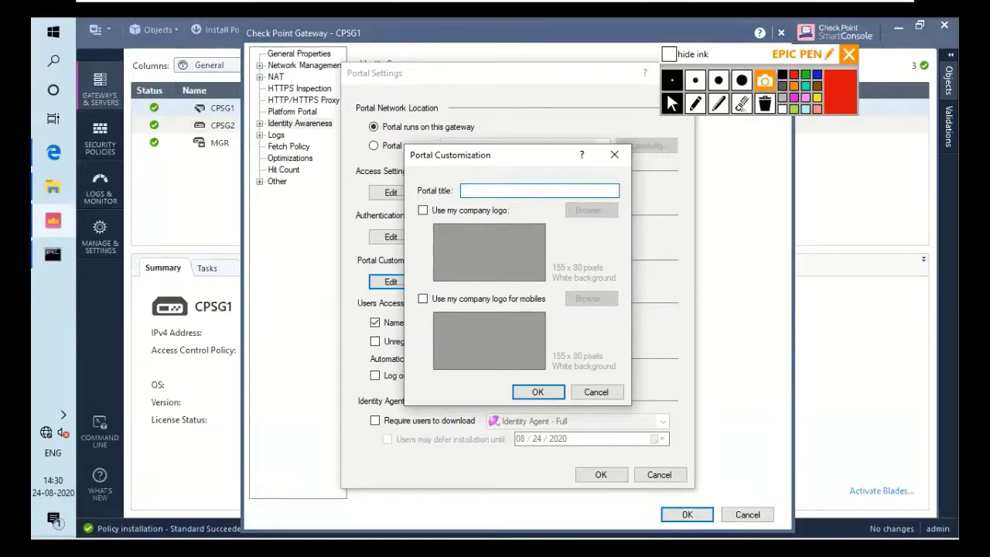
pyautogui.write('Networkershome')
pyautogui.click(538, 392)
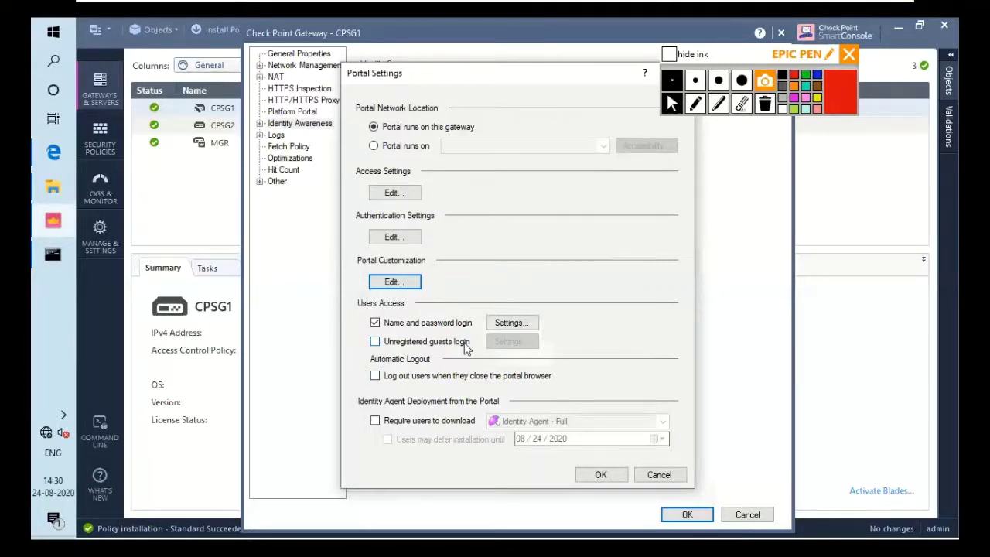
# - Adjust the access duration for name and password login, and save the portal settings and gateway CPSG1
pyautogui.click(520, 324)
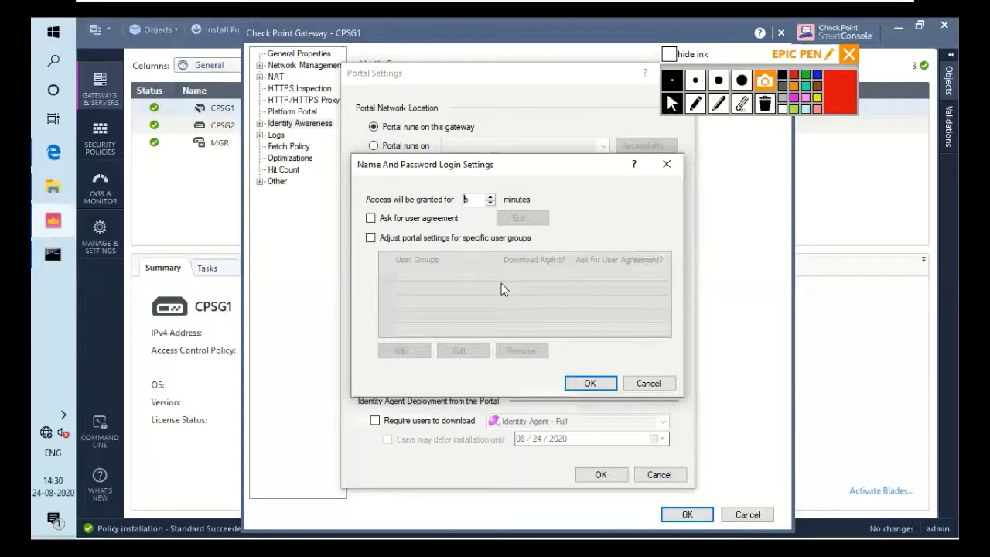
pyautogui.write('1')
pyautogui.press('BackSpace')
pyautogui.write('5')
pyautogui.click(591, 385)
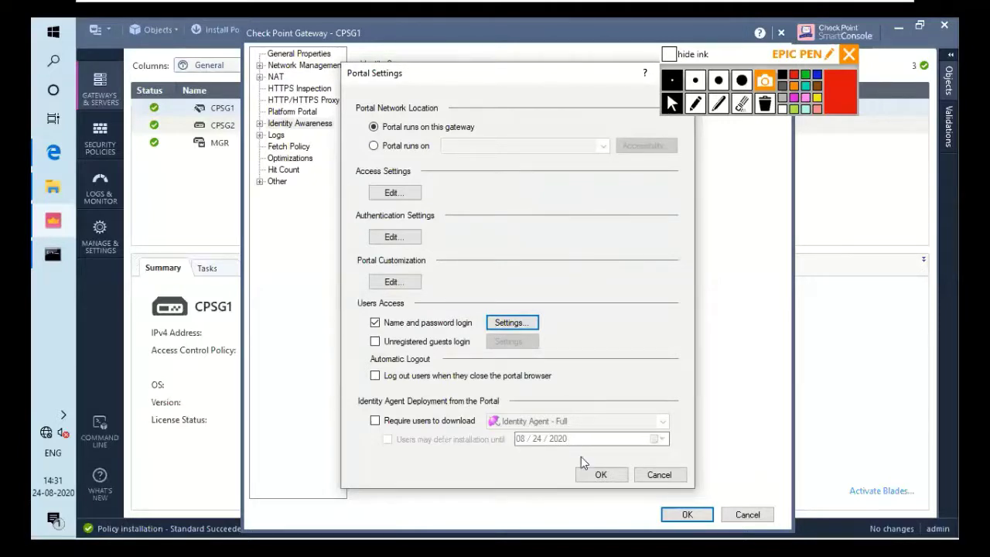
pyautogui.click(600, 476)
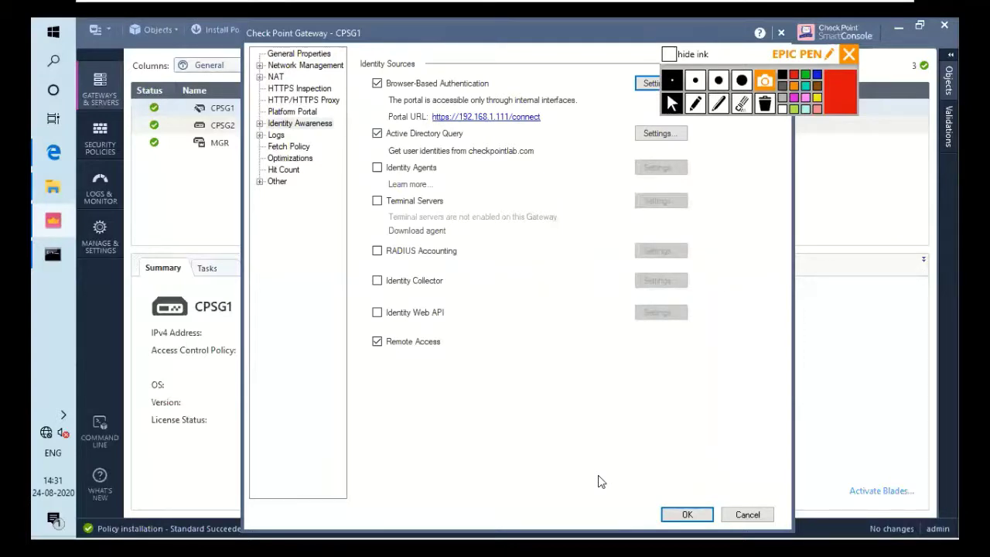
pyautogui.click(702, 520)
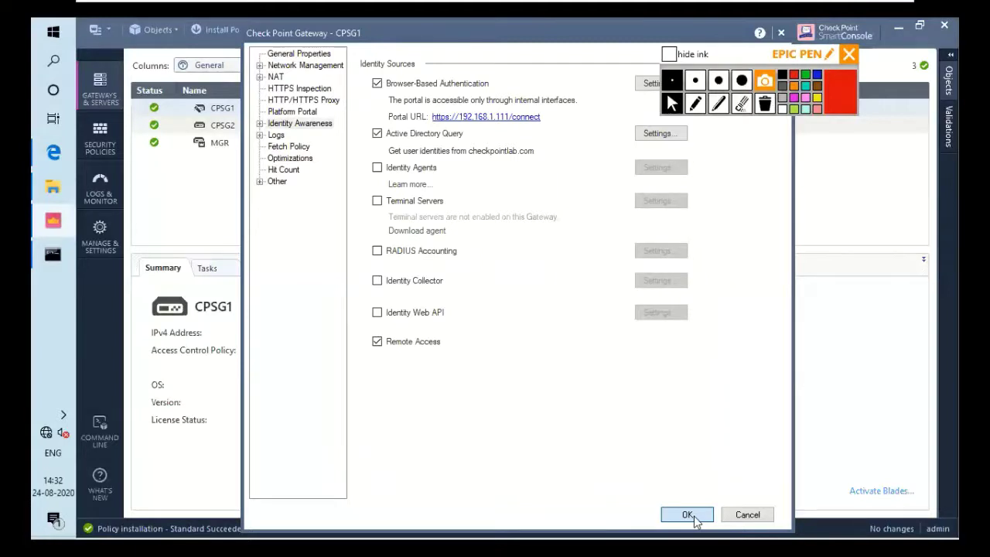
pyautogui.click(694, 520)
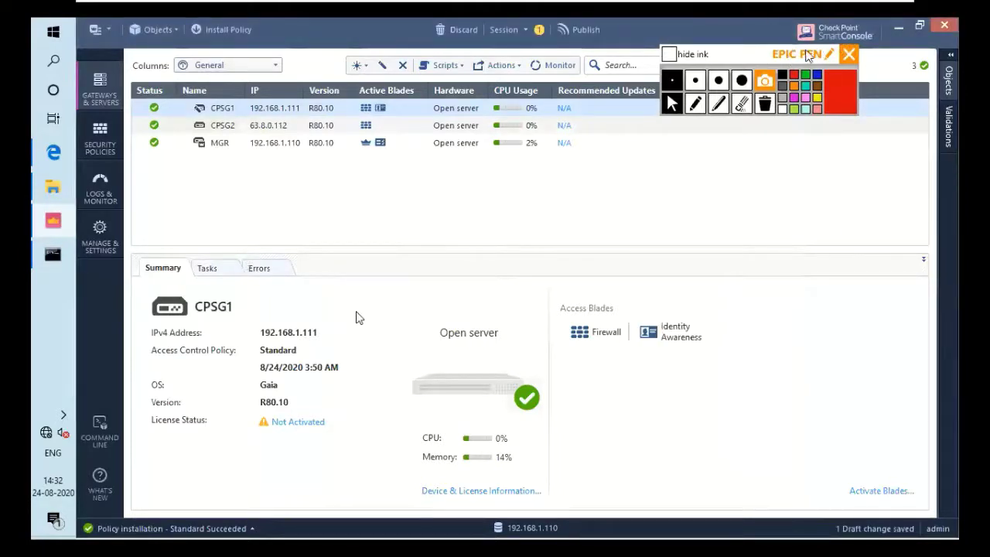
# - Move the Epic Pen toolbar slightly lower and open the Access Control policy in the security policies
pyautogui.moveTo(808, 56); pyautogui.dragTo(811, 98)
pyautogui.click(623, 137)
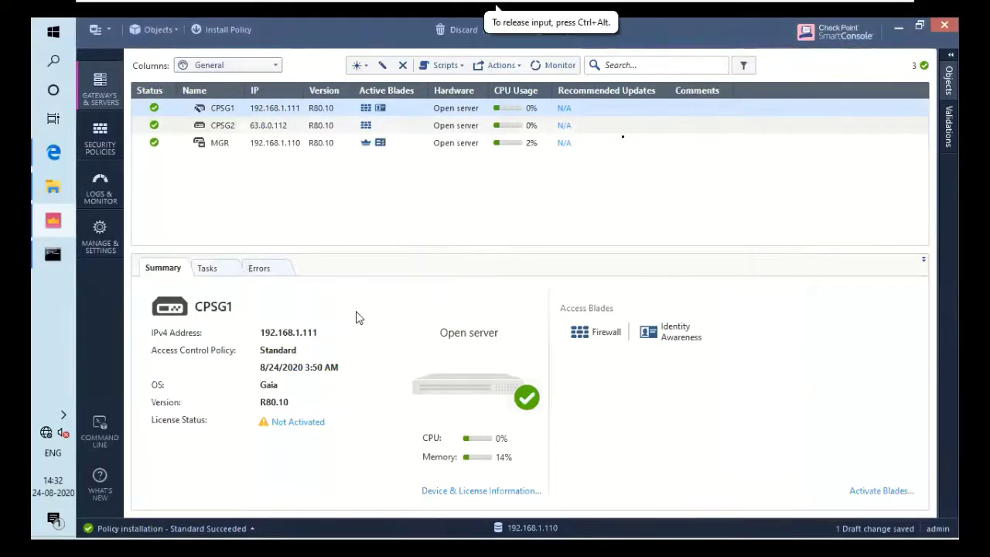
pyautogui.click(101, 137)
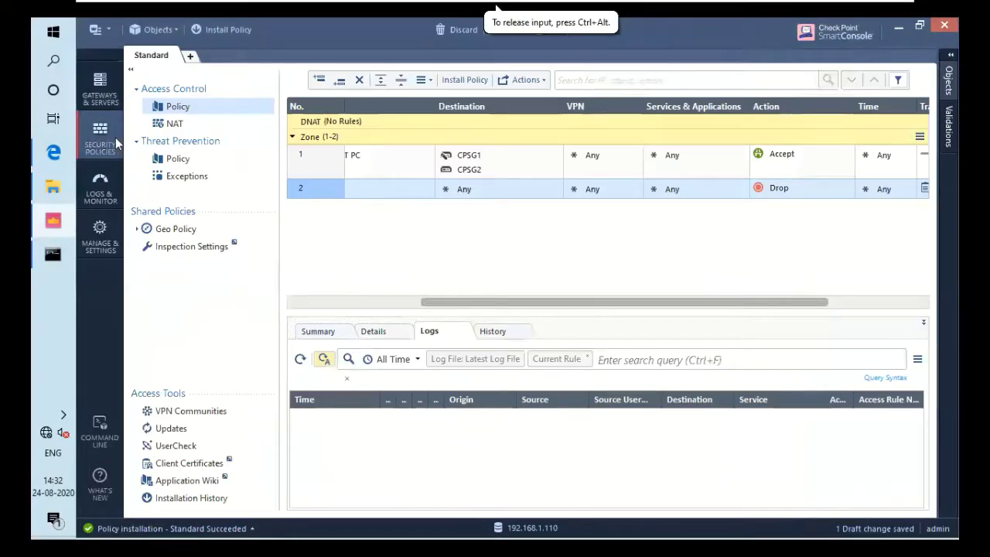
pyautogui.hotkey('ctrl', 'alt')
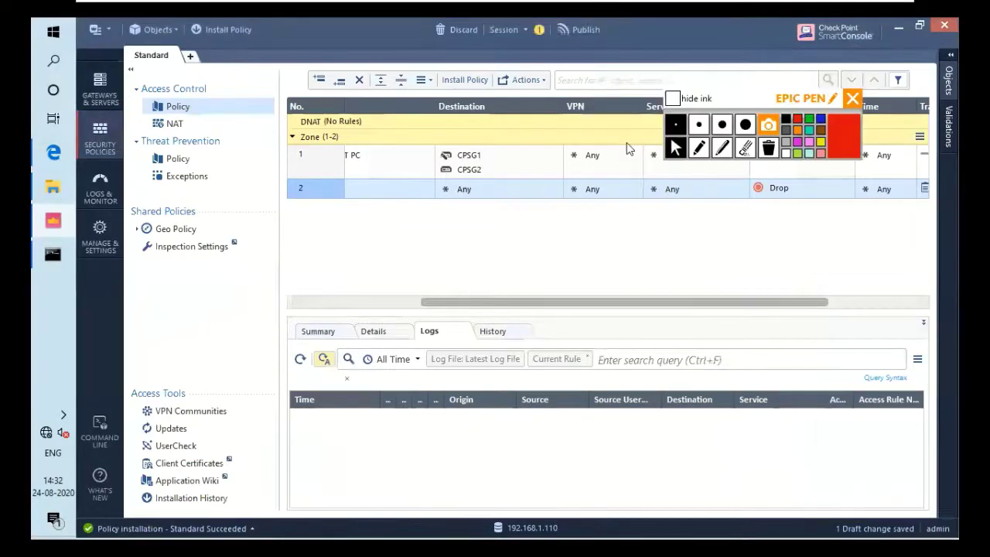
pyautogui.click(628, 144)
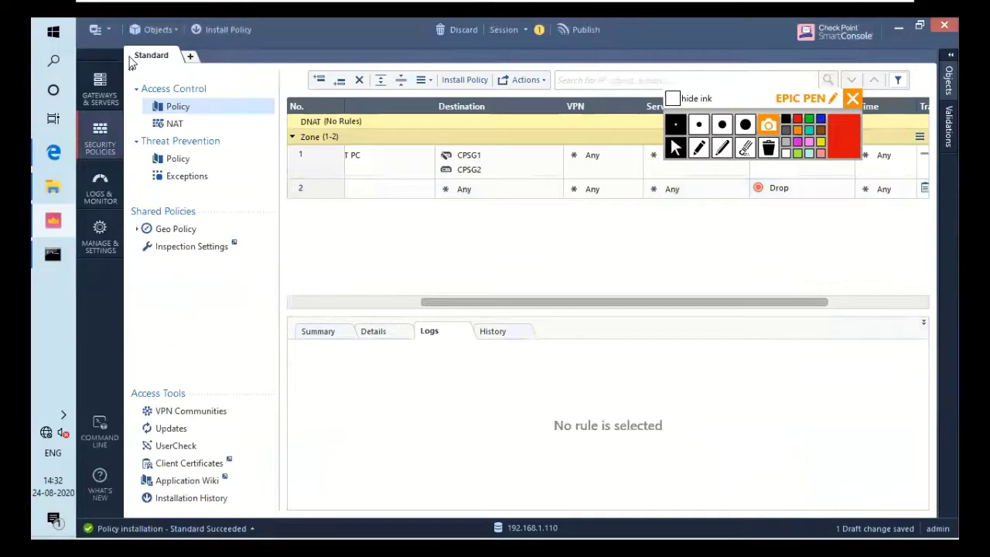
pyautogui.rightClick(367, 122)
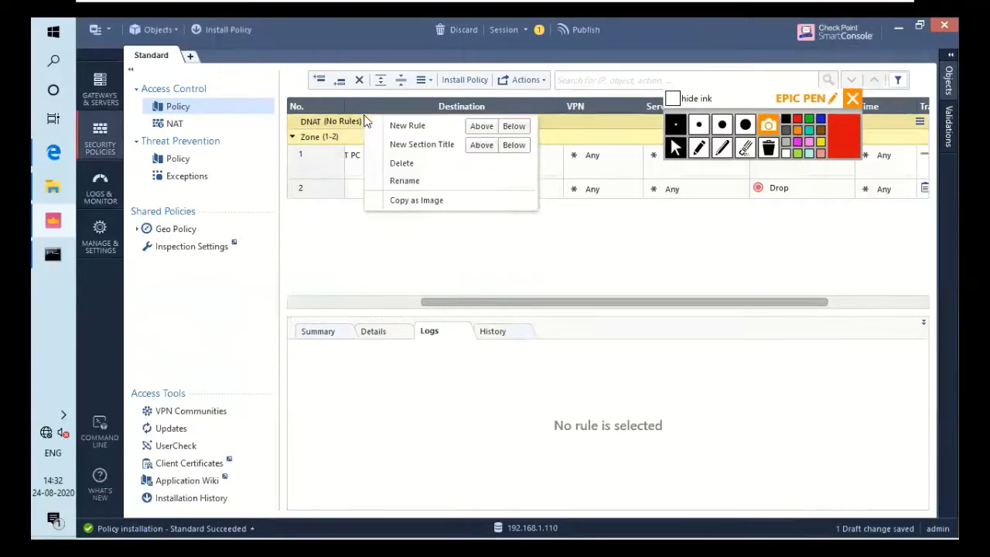
pyautogui.click(416, 175)
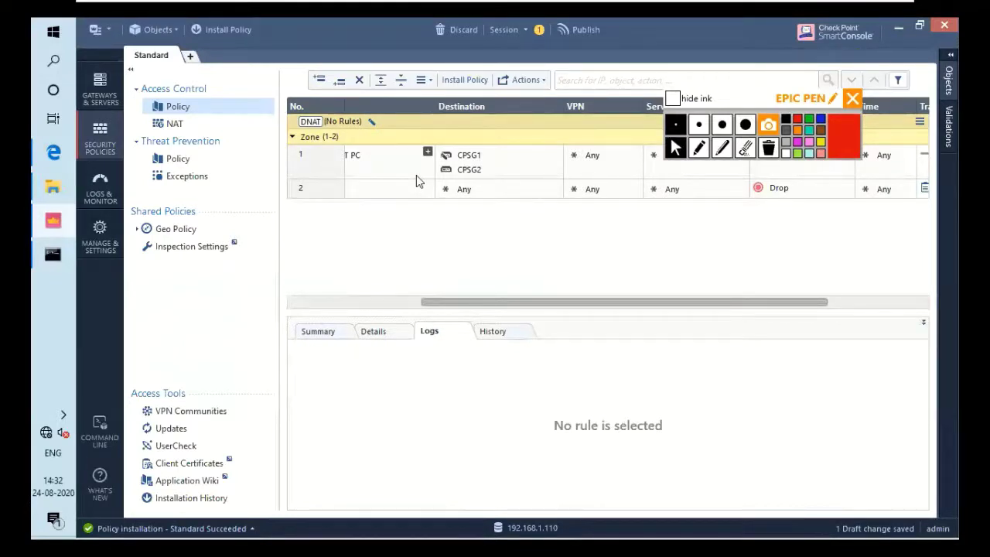
pyautogui.rightClick(415, 108)
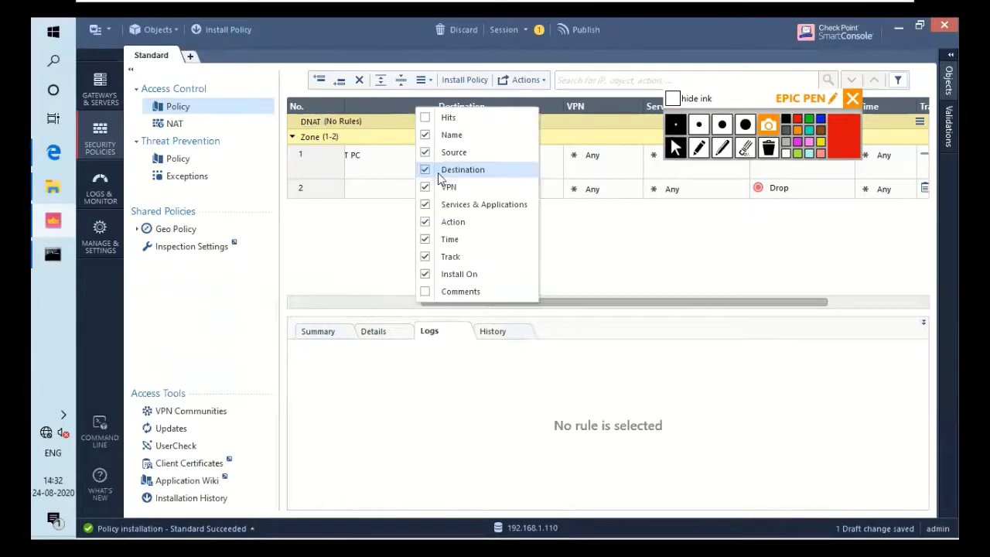
# - Rename the empty DNAT section of the Access Control policy as Identity Awareness
pyautogui.rightClick(370, 128)
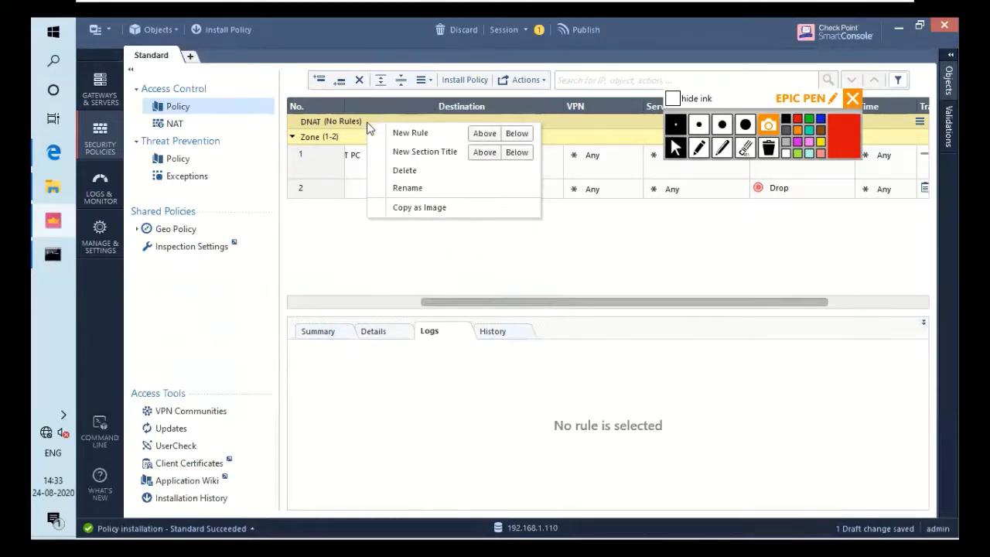
pyautogui.click(408, 188)
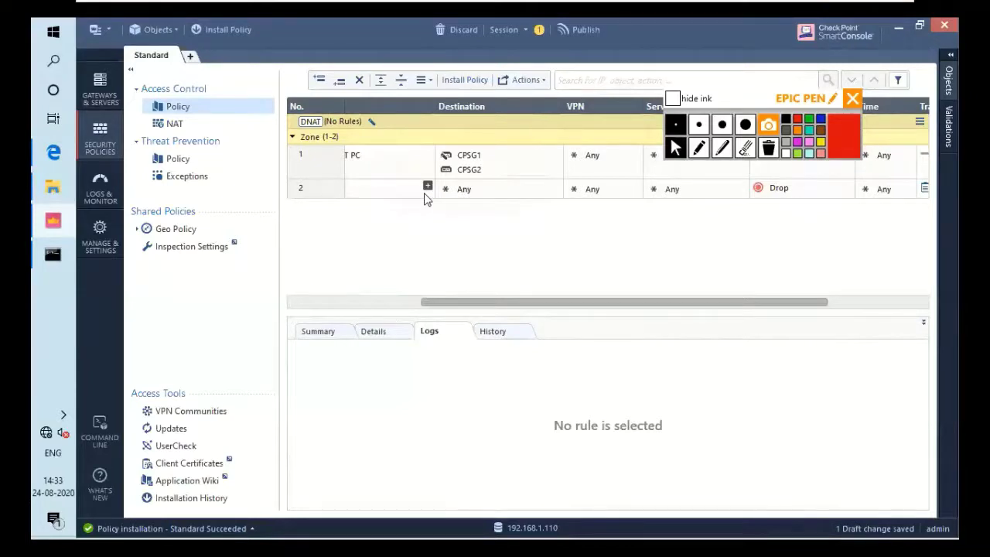
pyautogui.press('BackSpace')
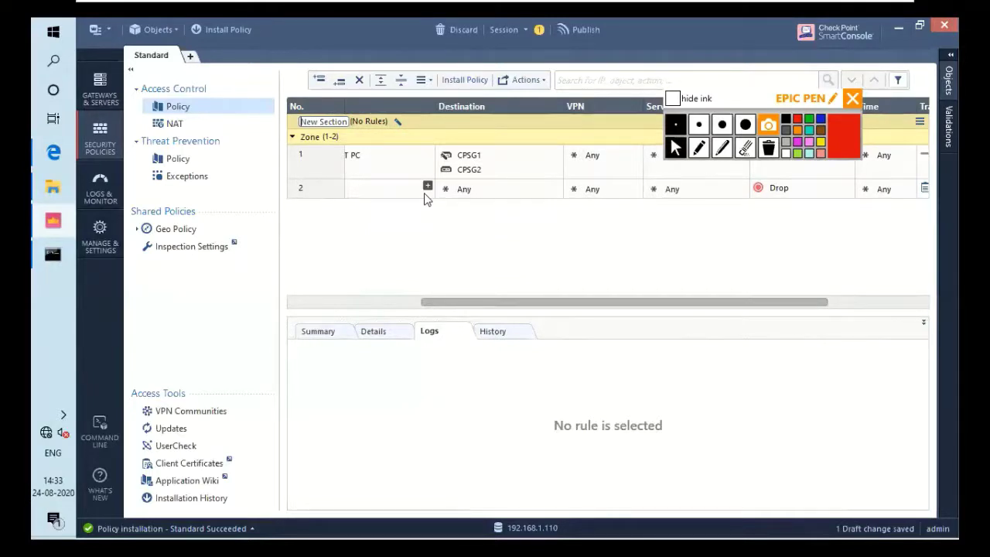
pyautogui.write('Identit')
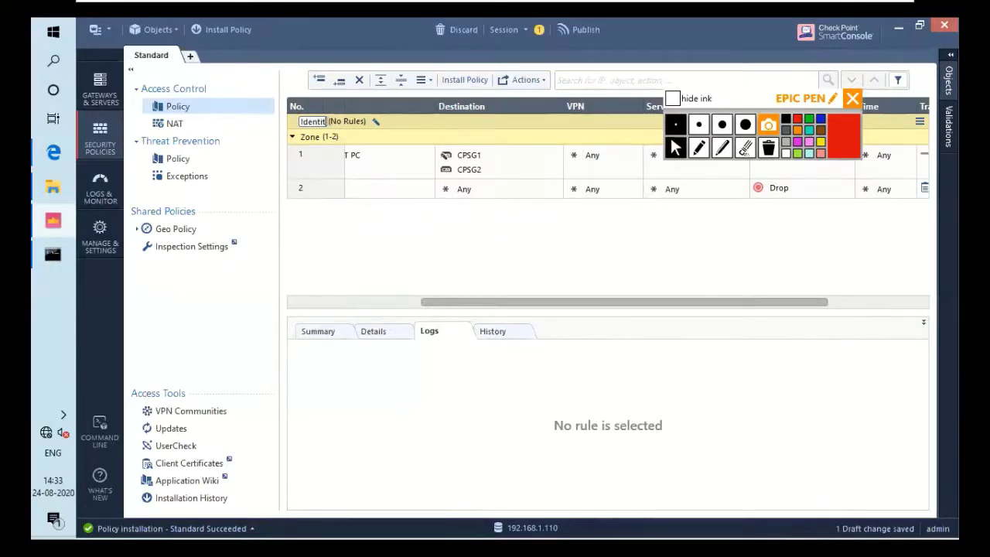
pyautogui.write('y Awarenes')
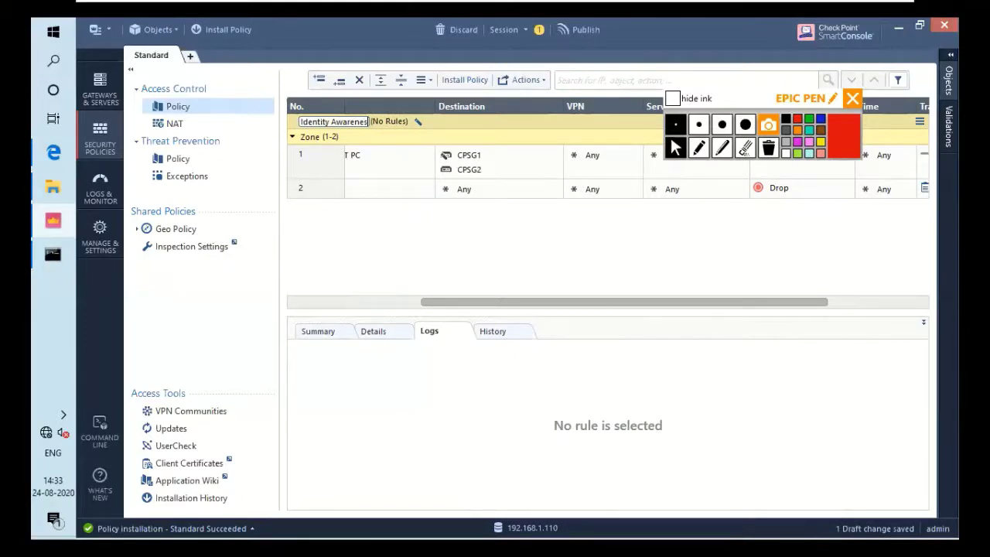
pyautogui.write('s')
pyautogui.click(533, 134)
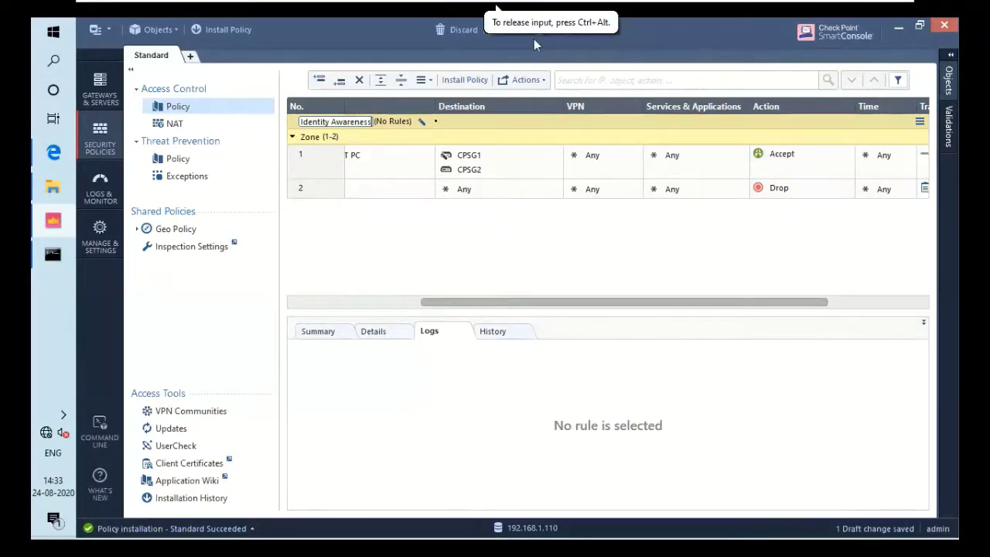
# - Add a new rule below the Identity Awareness section title and name it Traffic to WEBSERVER
pyautogui.rightClick(433, 130)
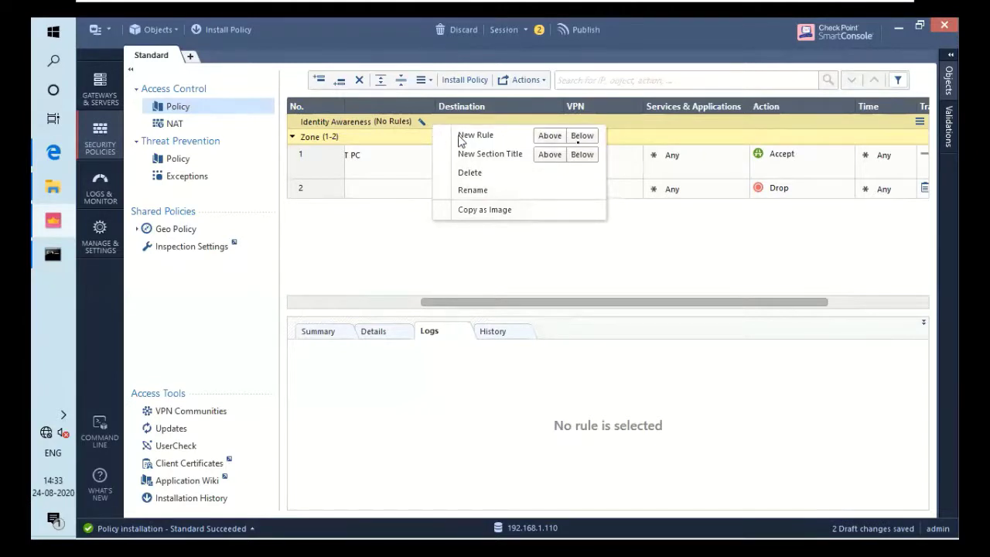
pyautogui.click(581, 136)
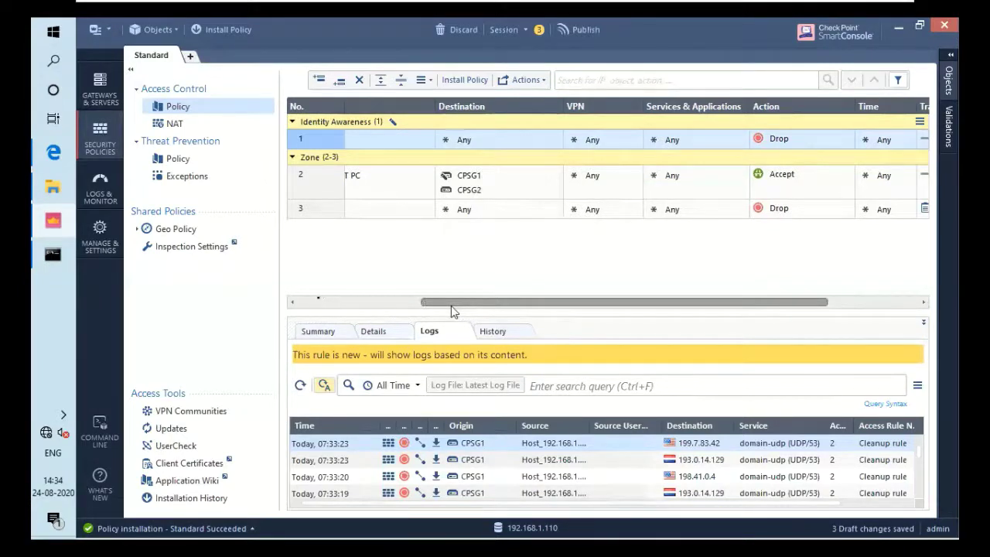
pyautogui.click(317, 303)
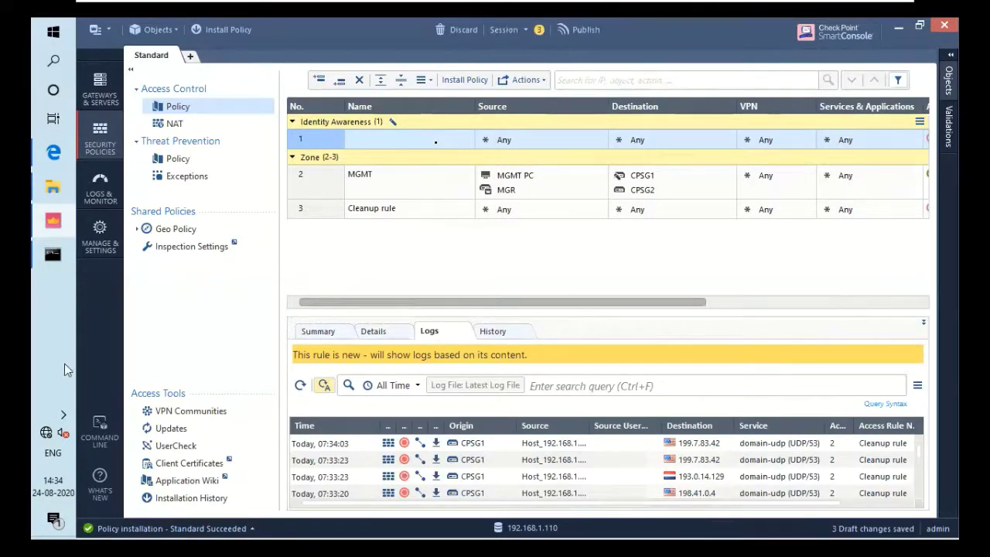
pyautogui.click(435, 147)
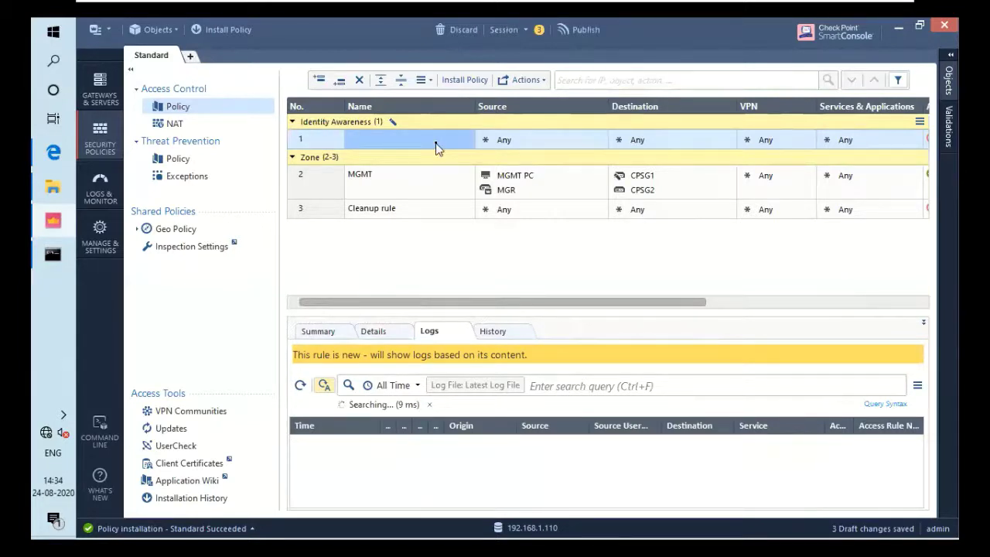
pyautogui.click(436, 144)
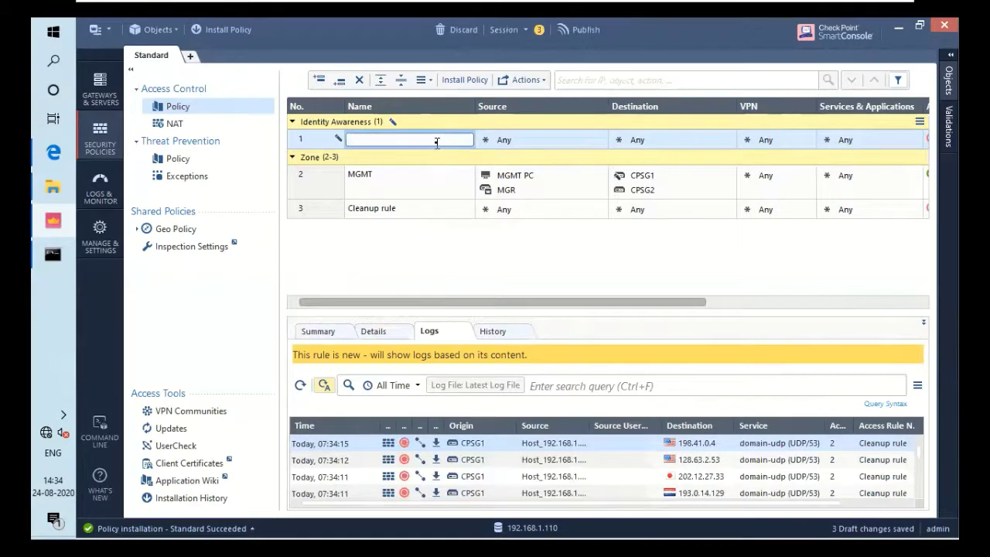
pyautogui.write('Traffic to WEBSERVER')
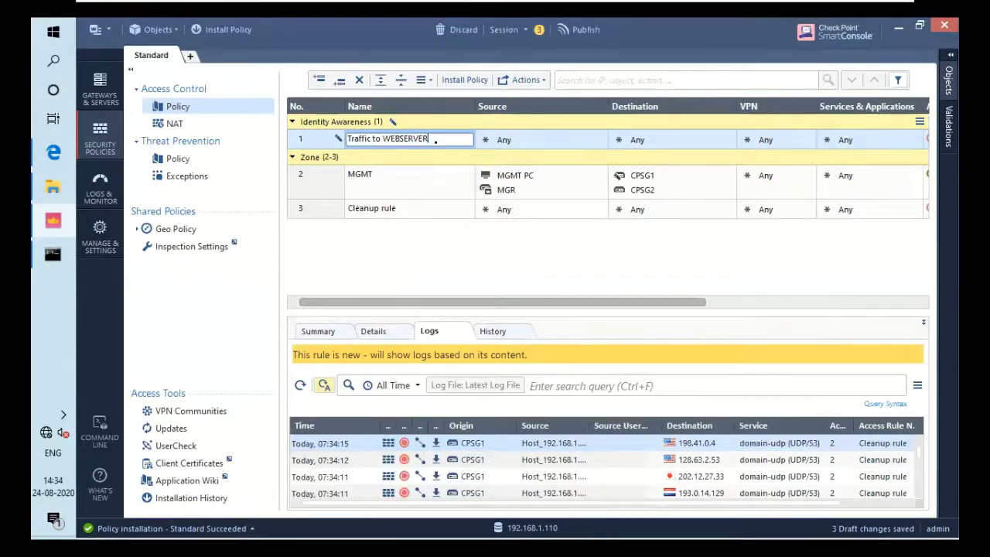
pyautogui.press('Return')
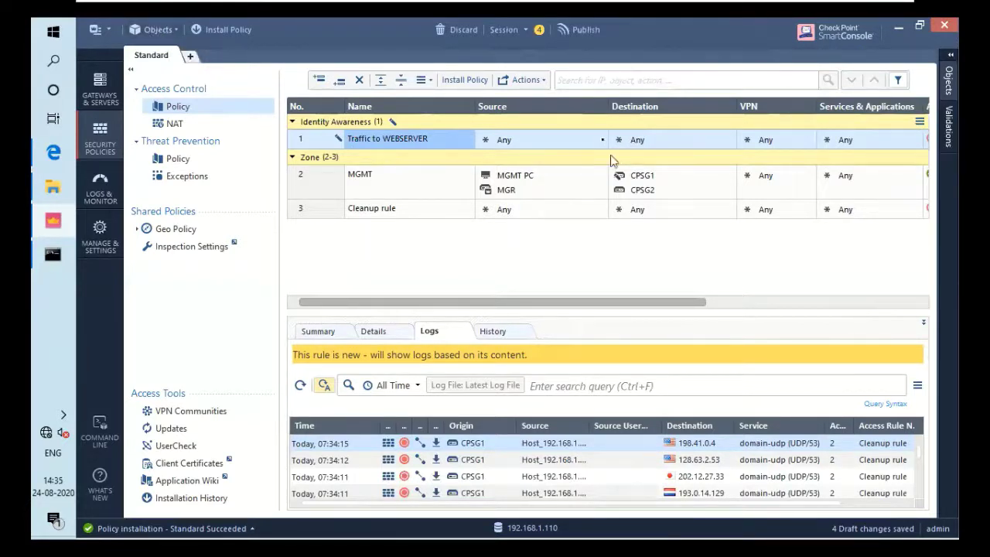
# - Create a new Access Role object named IA for the source of the Traffic to WEBSERVER rule
pyautogui.moveTo(605, 147)
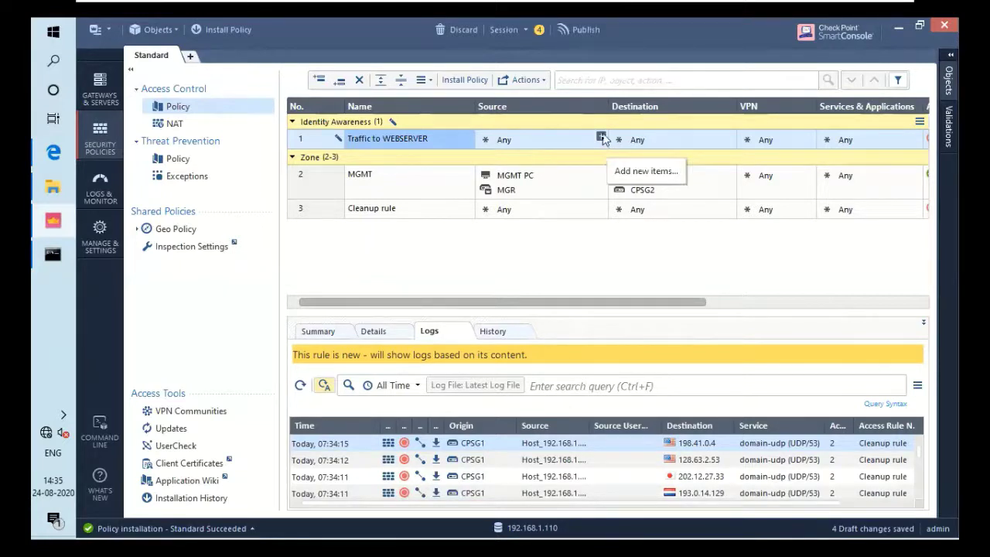
pyautogui.click(602, 138)
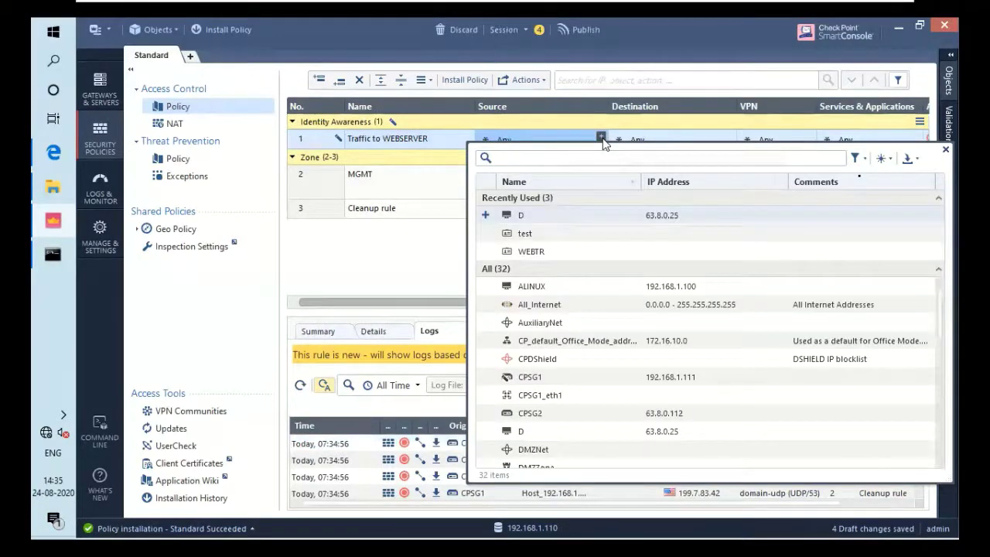
pyautogui.click(881, 159)
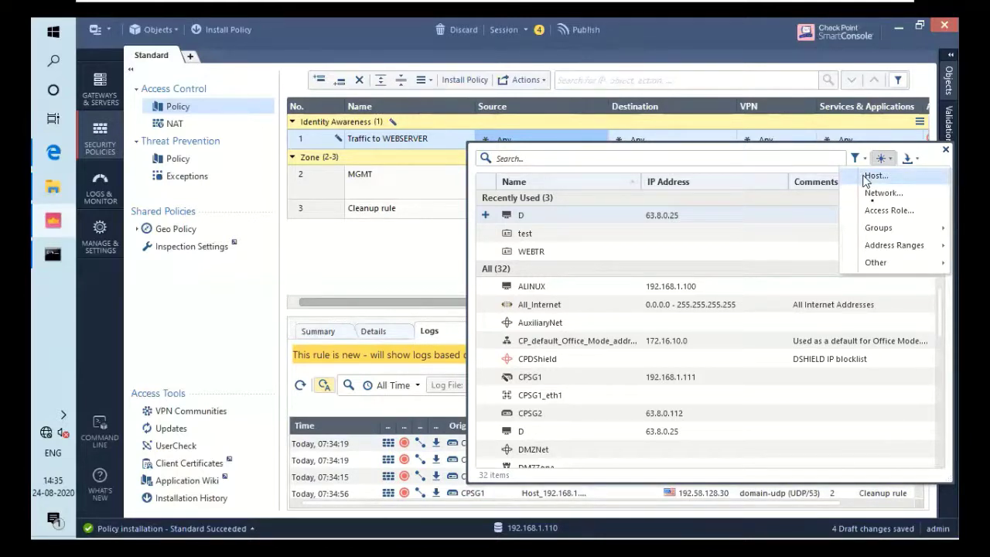
pyautogui.click(876, 212)
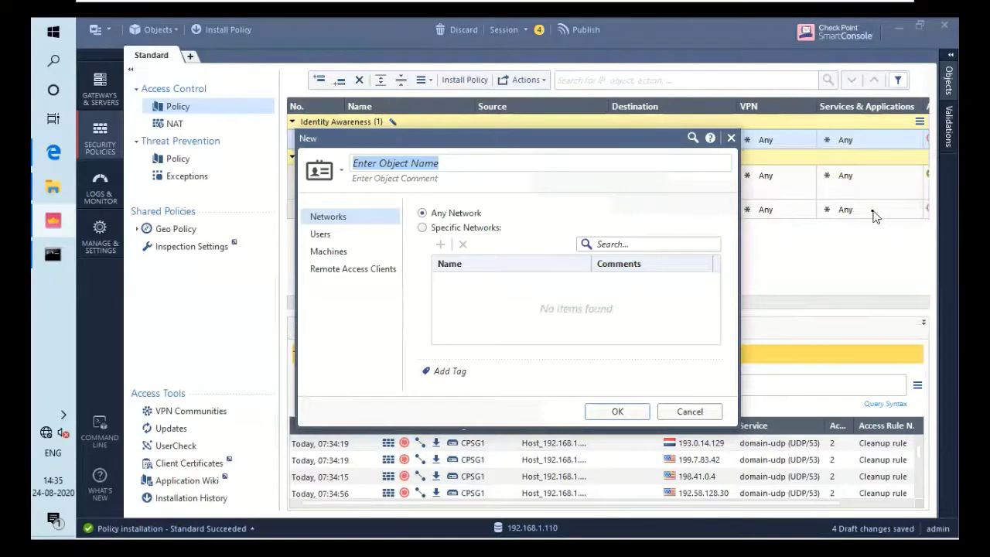
pyautogui.click(526, 170)
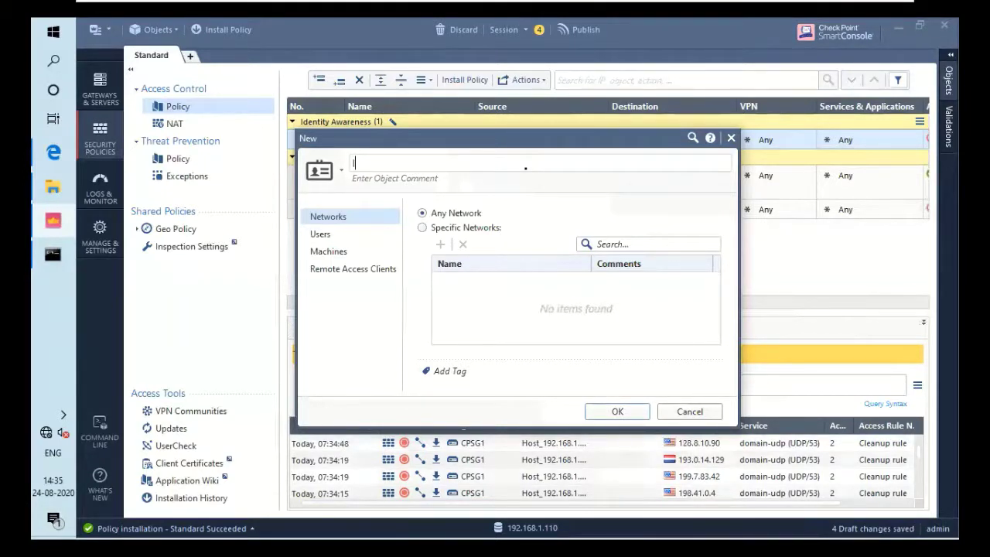
pyautogui.write('IA')
pyautogui.click(453, 221)
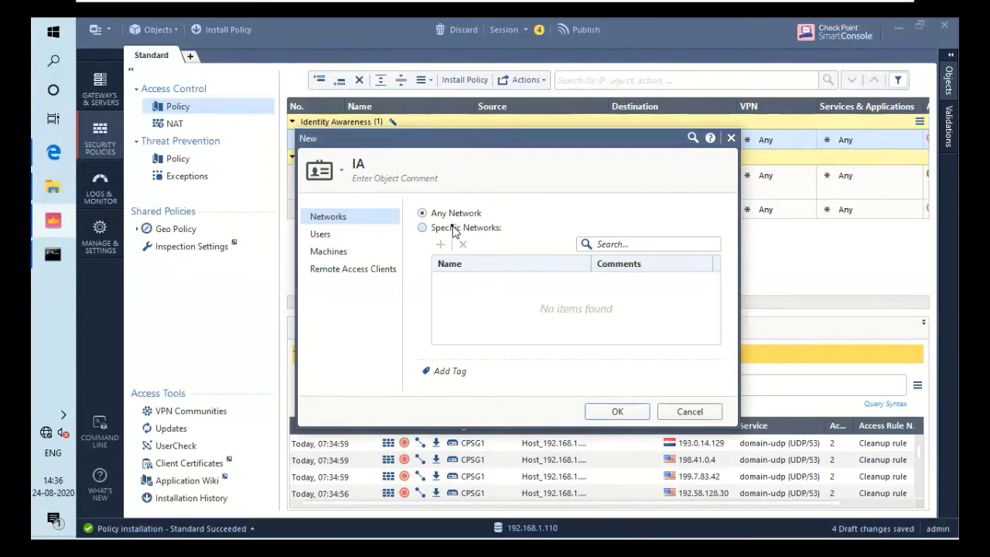
pyautogui.click(455, 231)
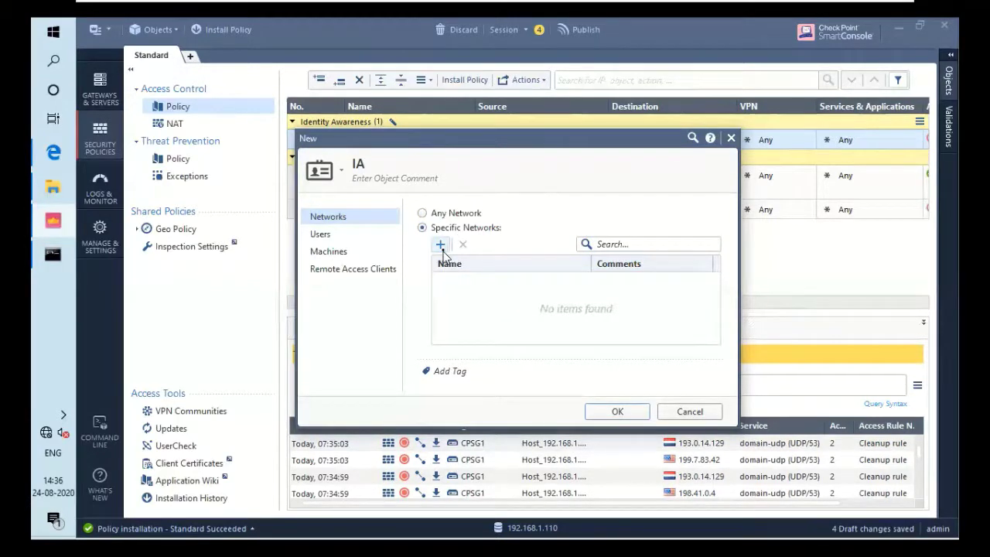
pyautogui.click(443, 251)
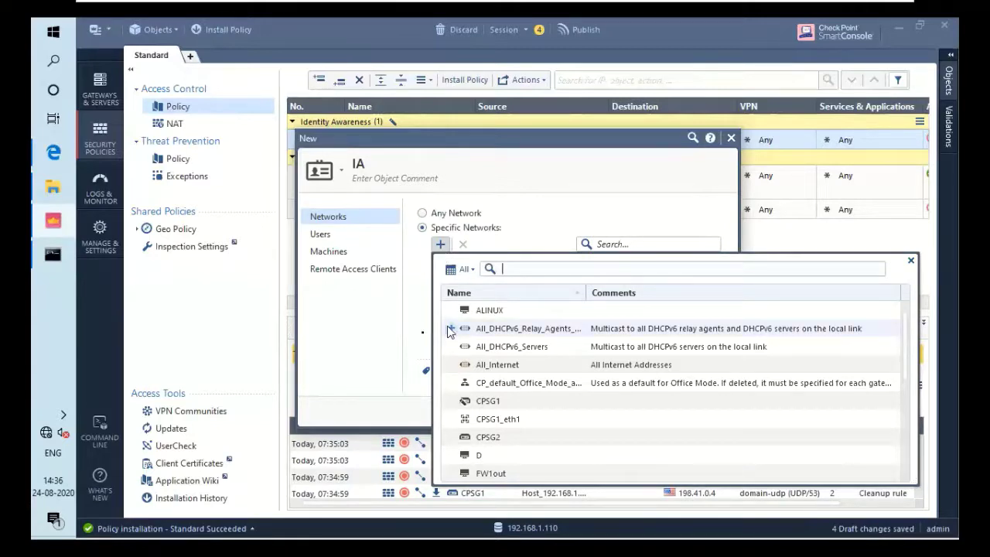
pyautogui.click(427, 341)
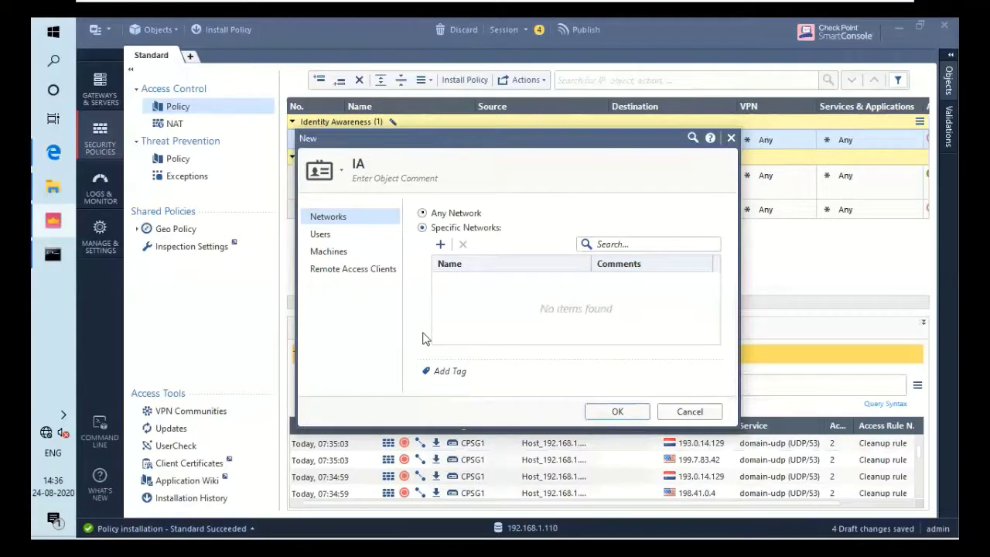
pyautogui.click(423, 213)
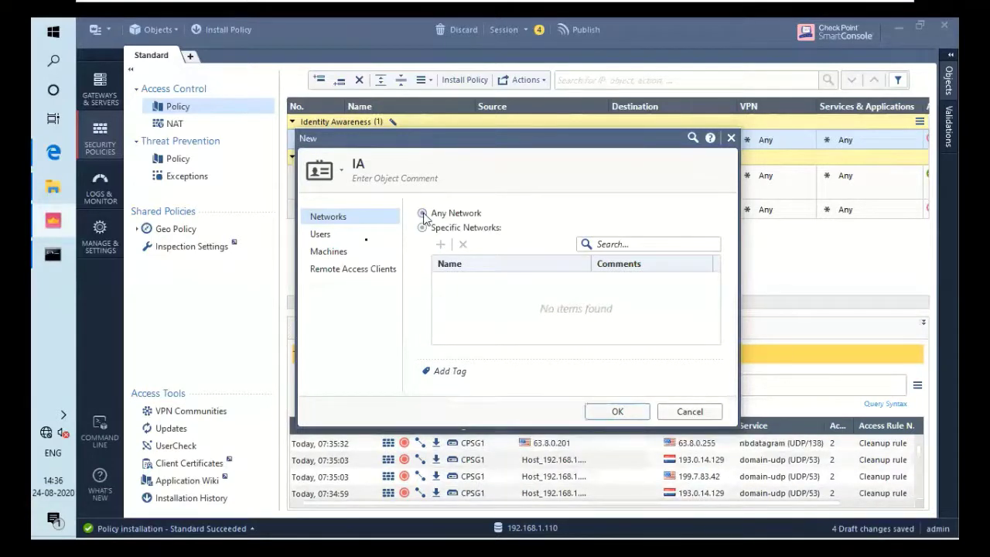
# - Limit access role IA to specific users/groups with the Users container of checkpointlab.com and save the role
pyautogui.click(366, 241)
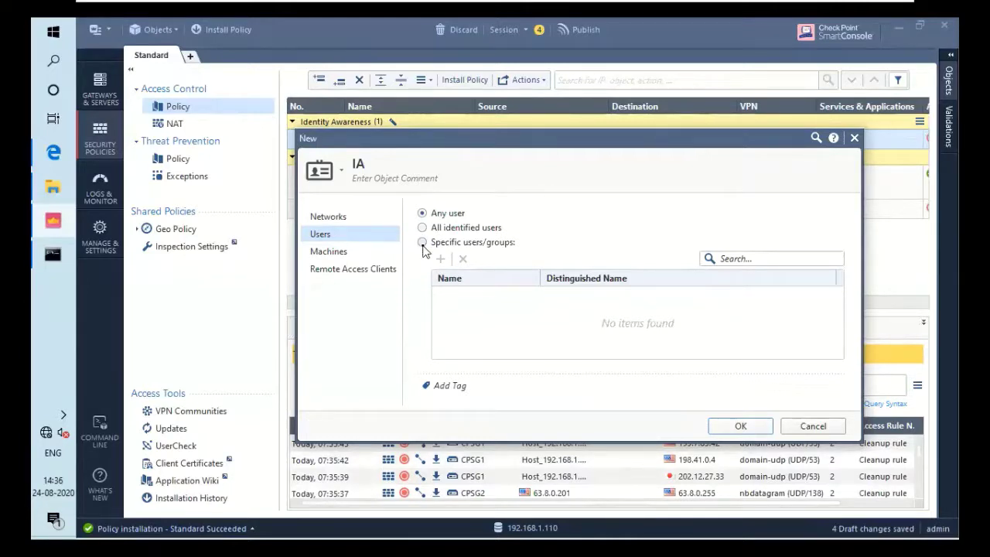
pyautogui.click(423, 243)
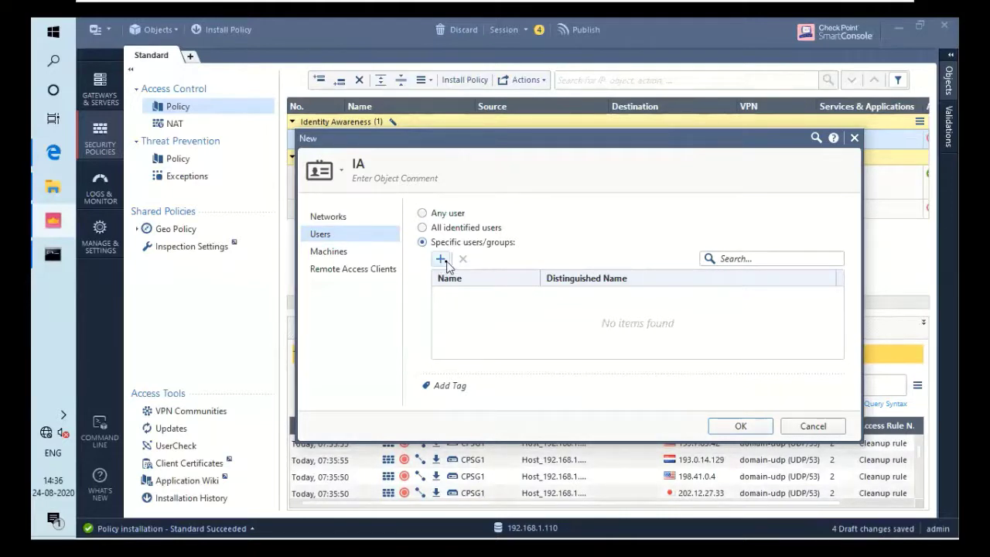
pyautogui.click(441, 259)
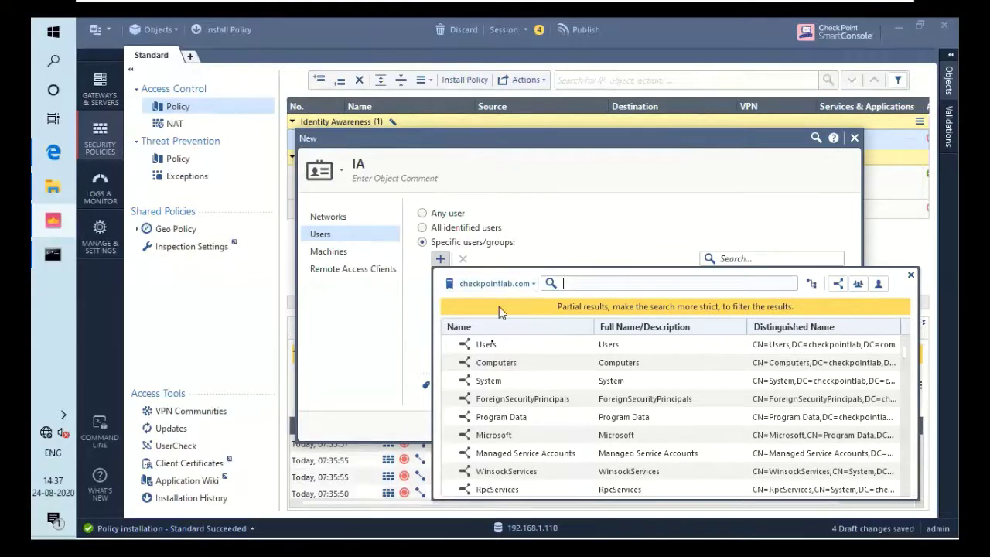
pyautogui.moveTo(495, 348)
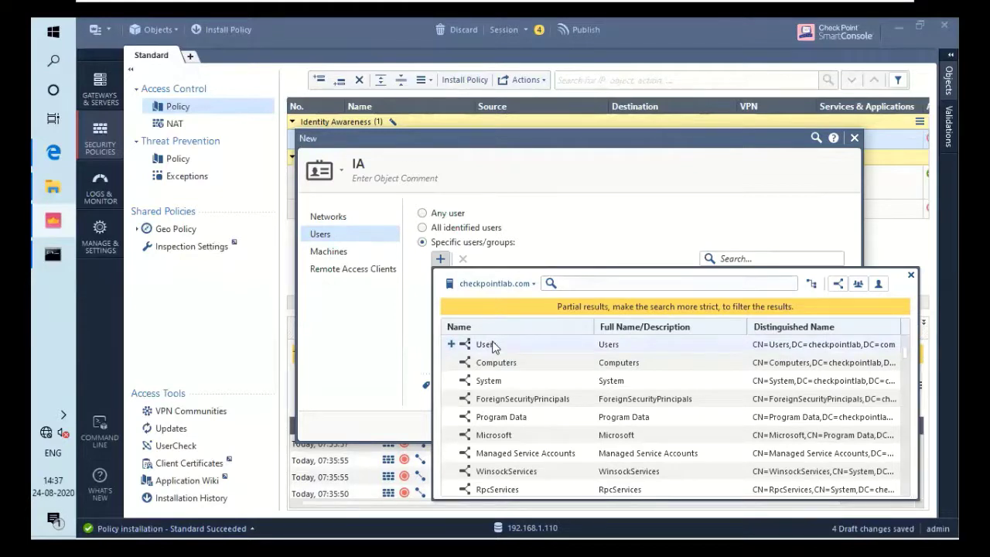
pyautogui.doubleClick(494, 348)
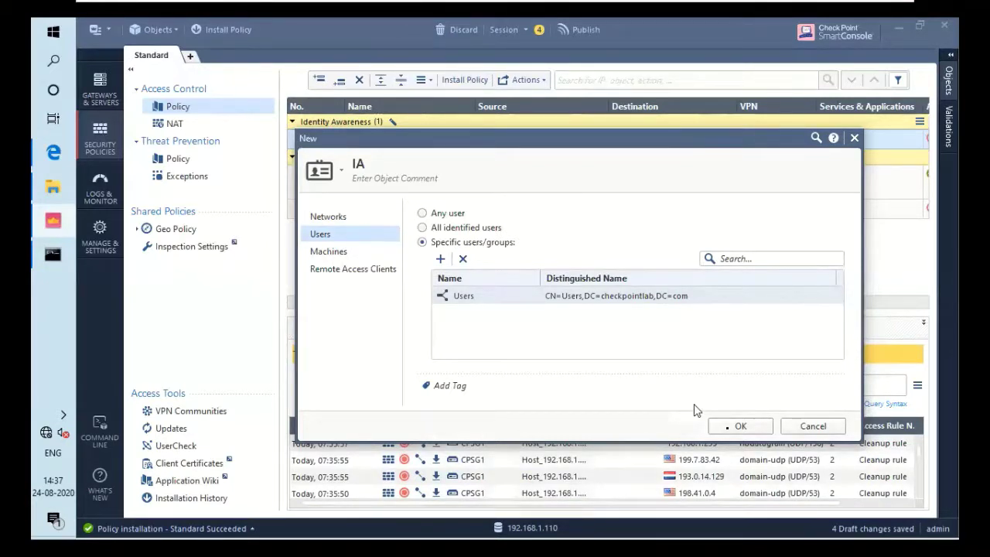
pyautogui.click(730, 430)
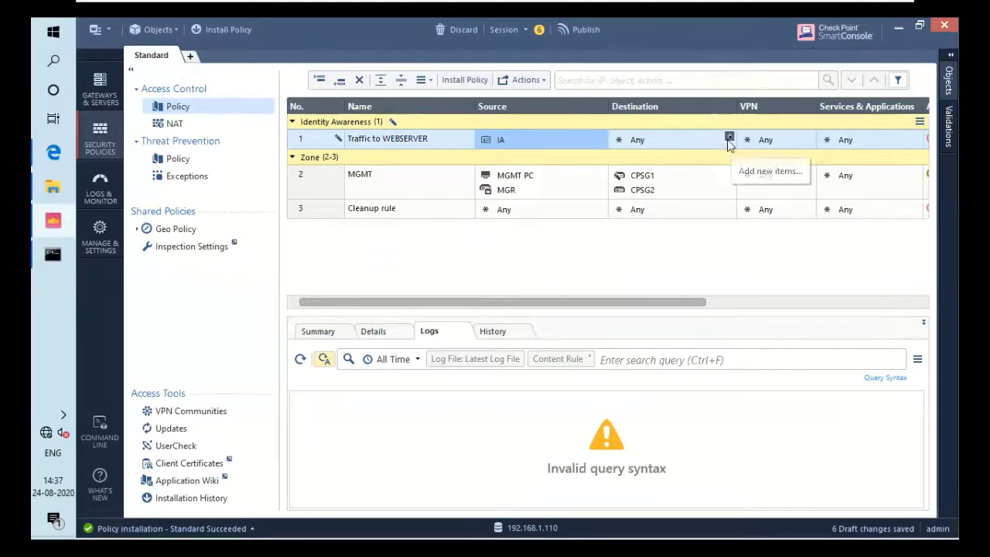
# - Set host D (63.8.0.25) as the destination of the Traffic to WEBSERVER rule
pyautogui.click(730, 139)
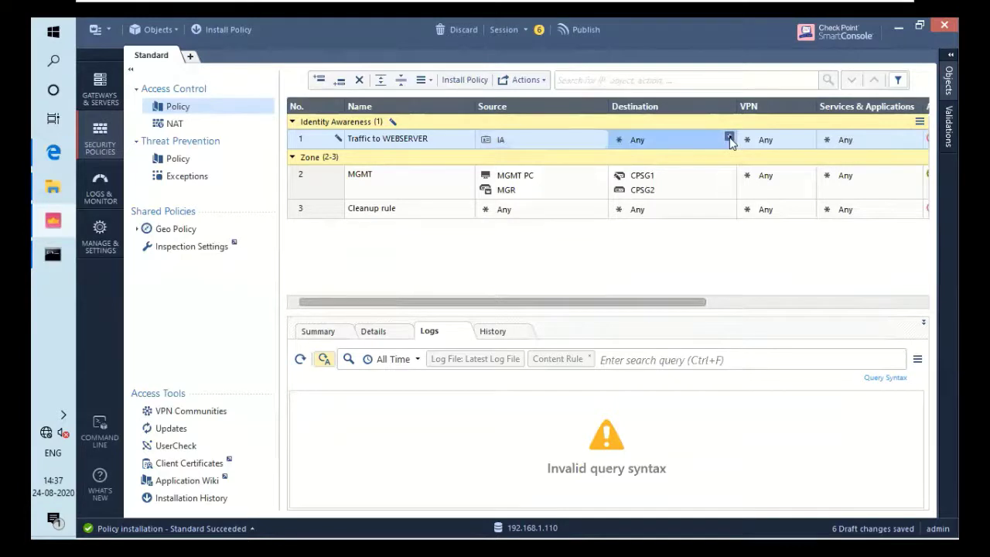
pyautogui.click(730, 138)
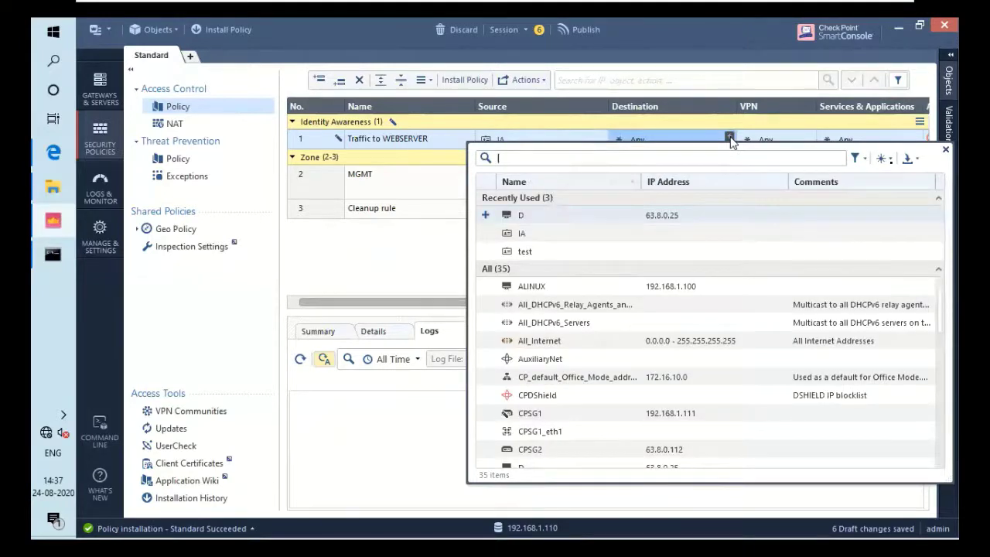
pyautogui.click(893, 164)
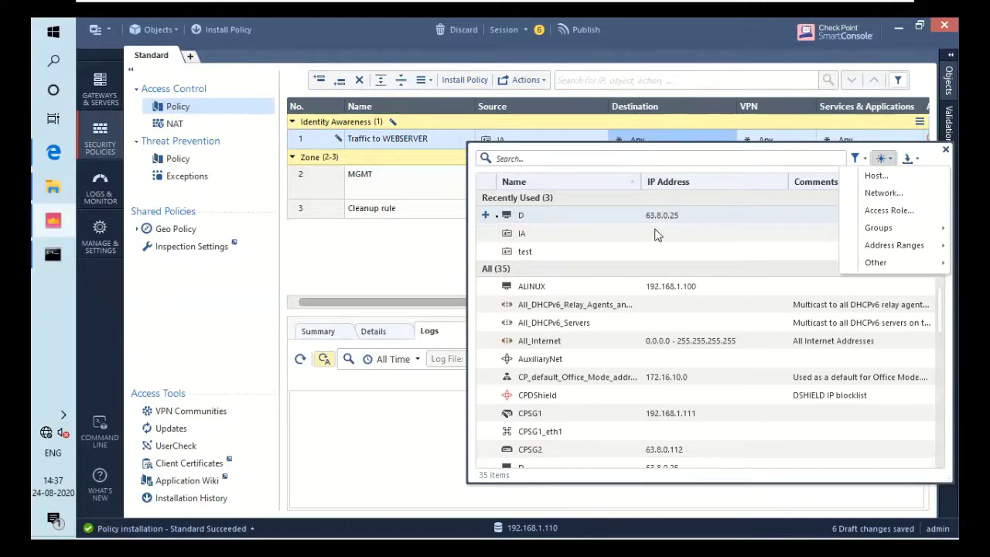
pyautogui.click(484, 216)
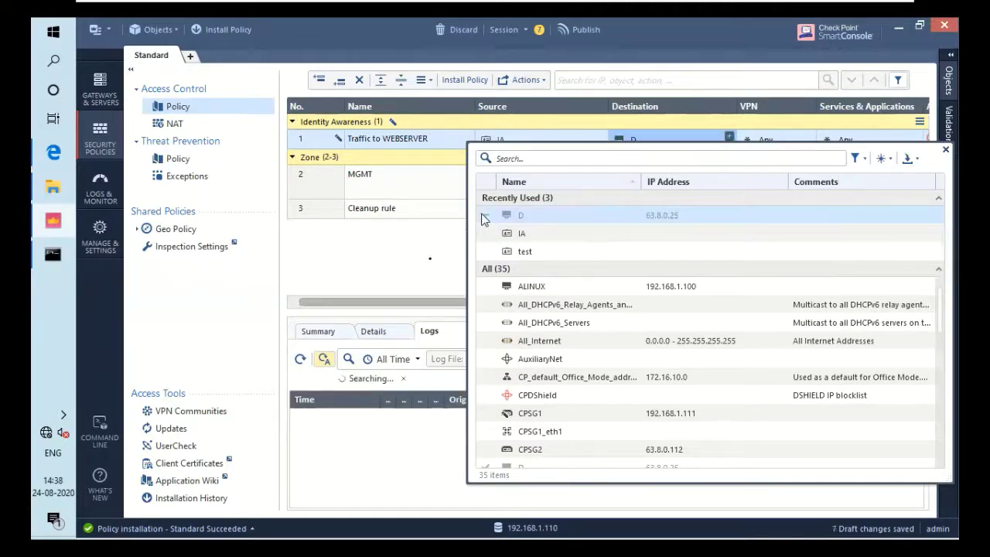
pyautogui.click(445, 253)
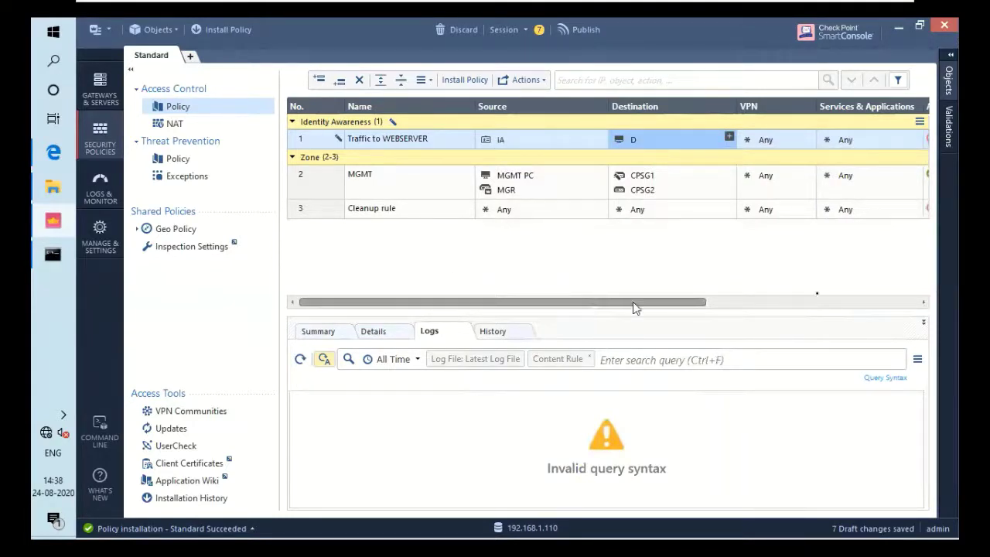
# - Search the services for http and add the http service to the Traffic to WEBSERVER rule
pyautogui.moveTo(633, 302); pyautogui.dragTo(837, 290)
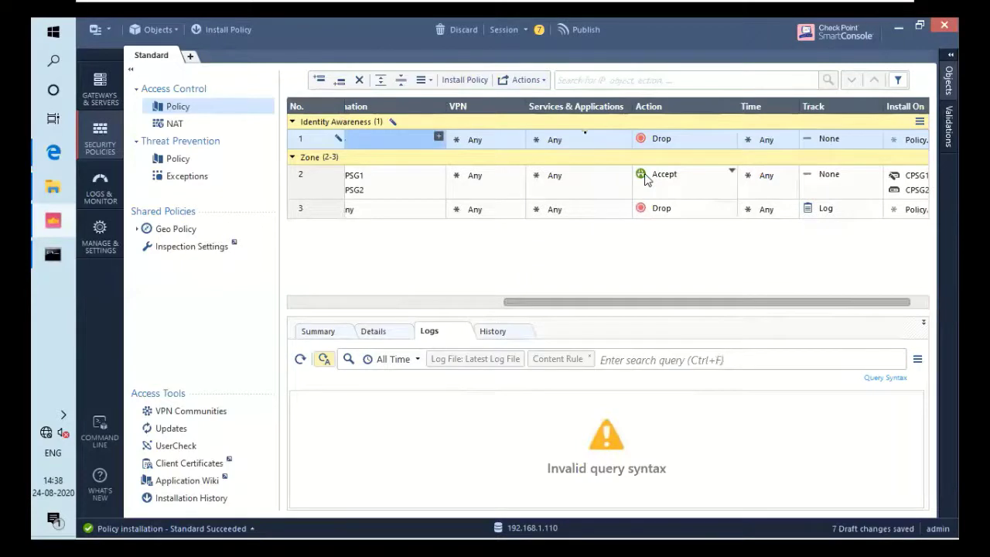
pyautogui.click(586, 137)
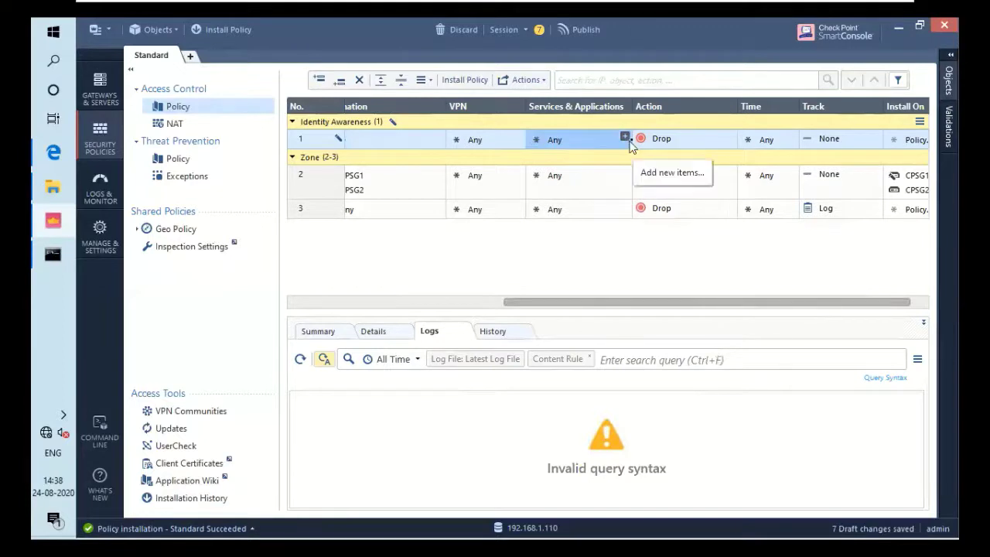
pyautogui.click(625, 137)
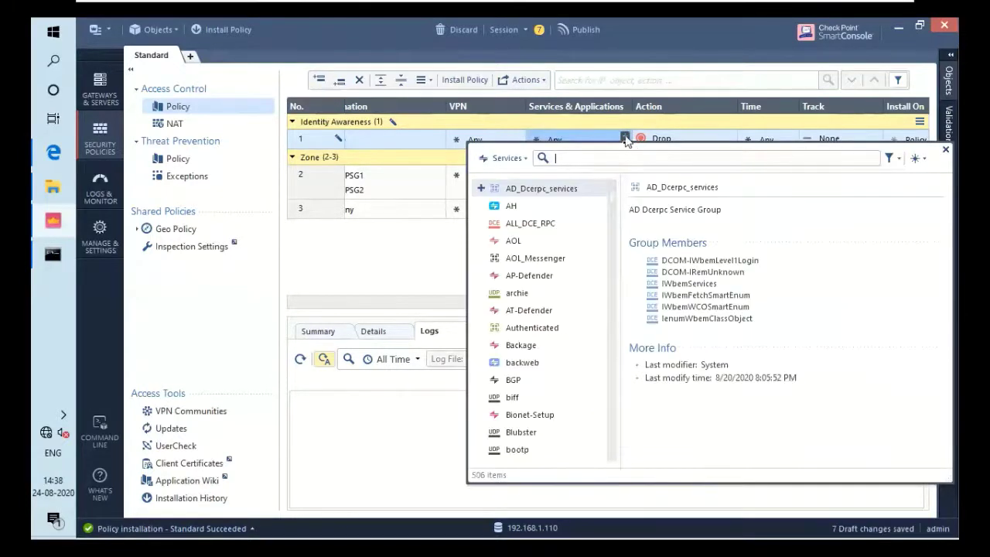
pyautogui.write('ht')
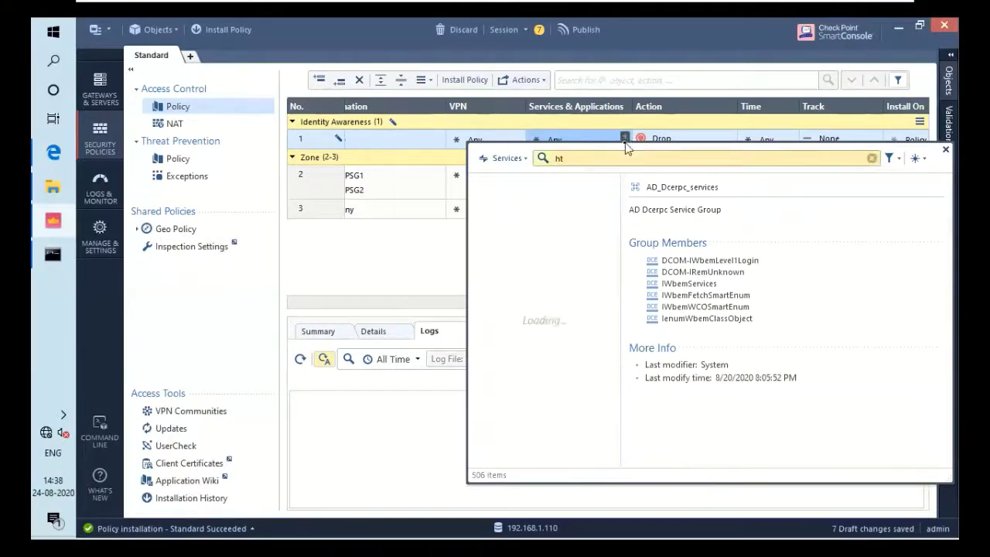
pyautogui.write('tp')
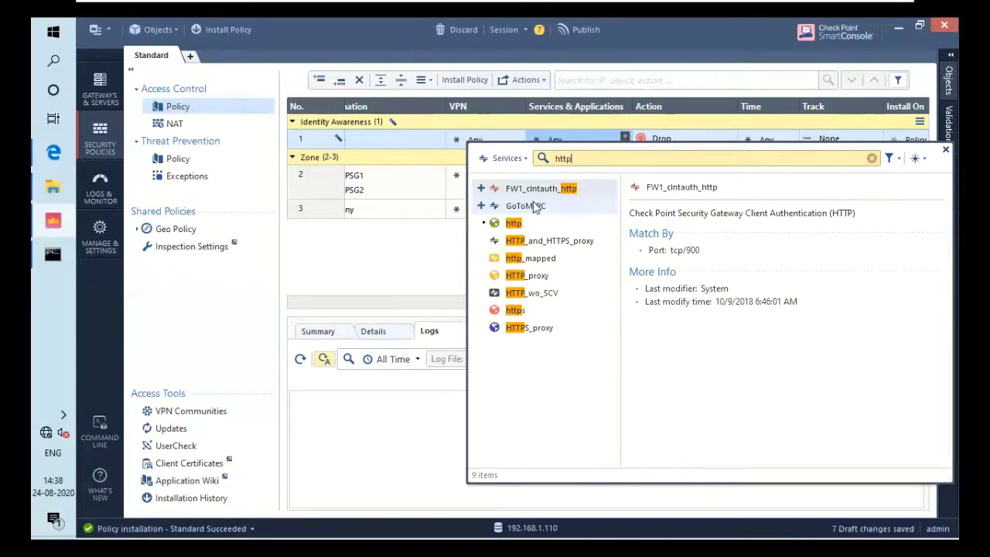
pyautogui.click(481, 224)
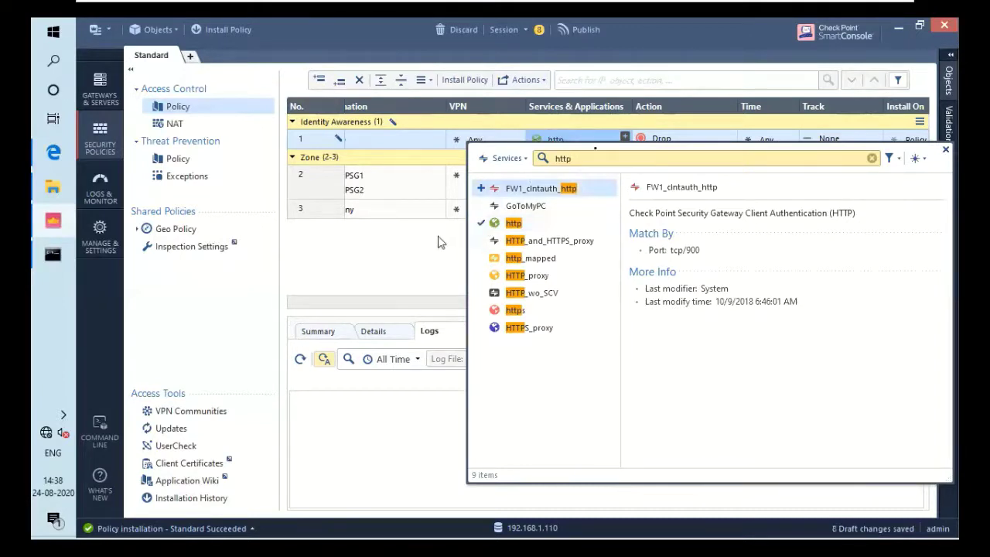
pyautogui.click(438, 242)
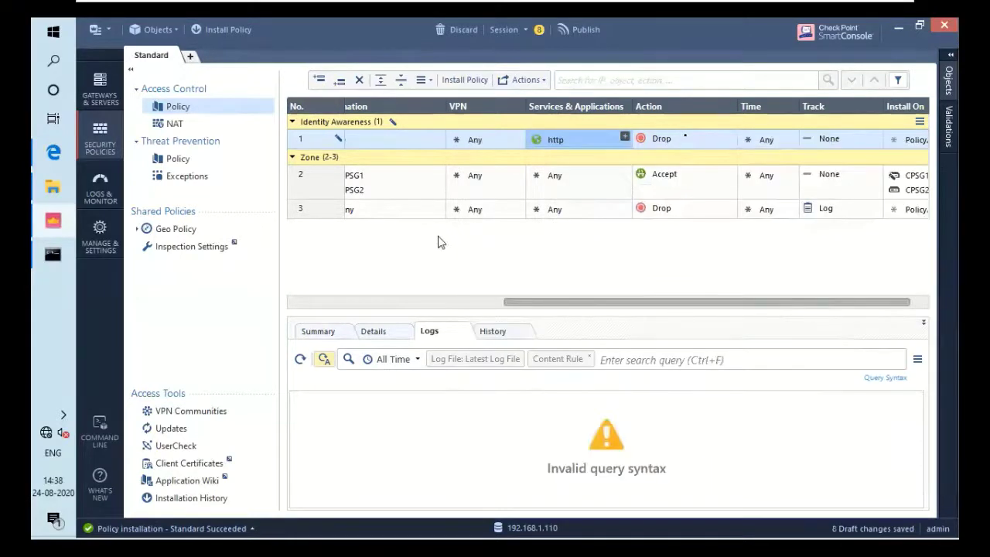
# - Set the action of the Traffic to WEBSERVER rule to Accept and enable the Identity Captive Portal for it
pyautogui.click(690, 142)
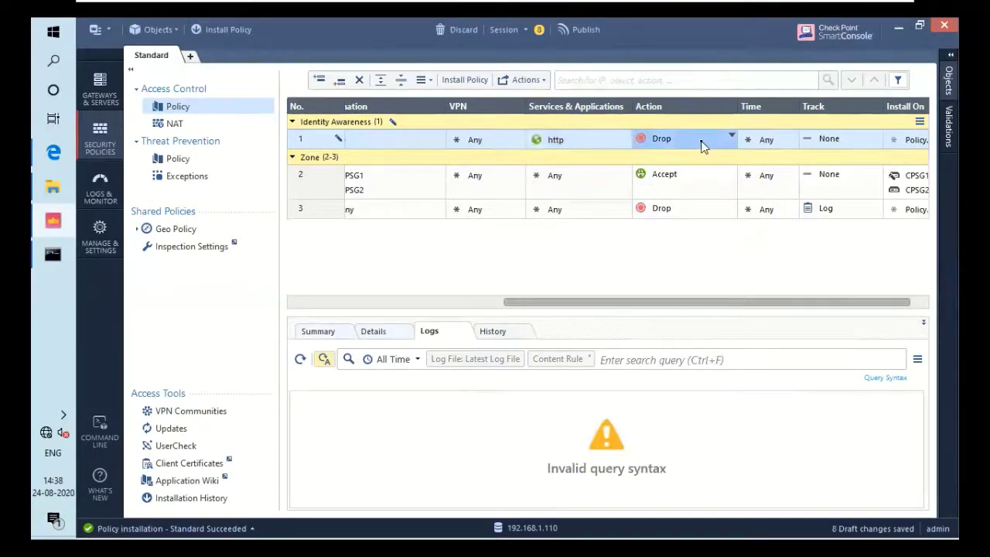
pyautogui.click(703, 146)
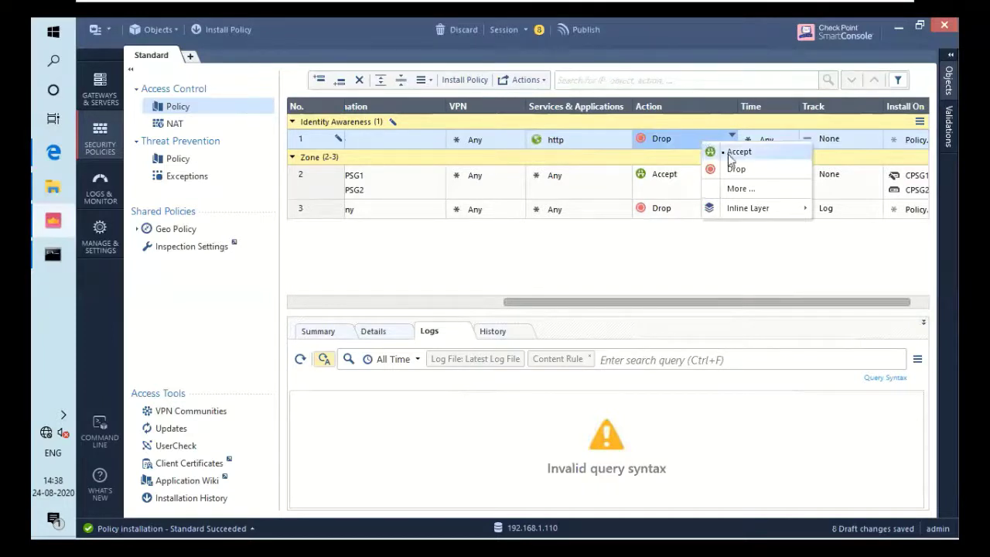
pyautogui.click(728, 154)
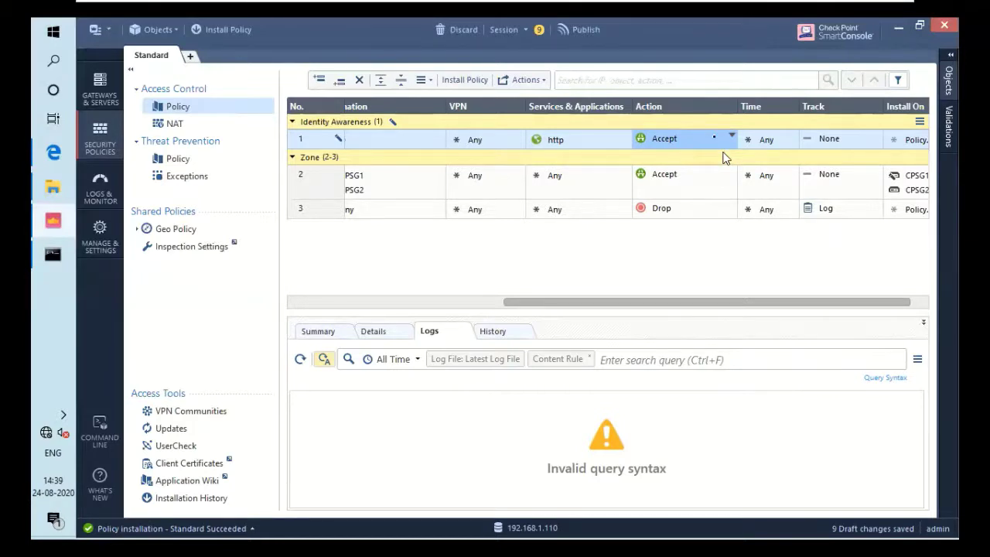
pyautogui.click(714, 140)
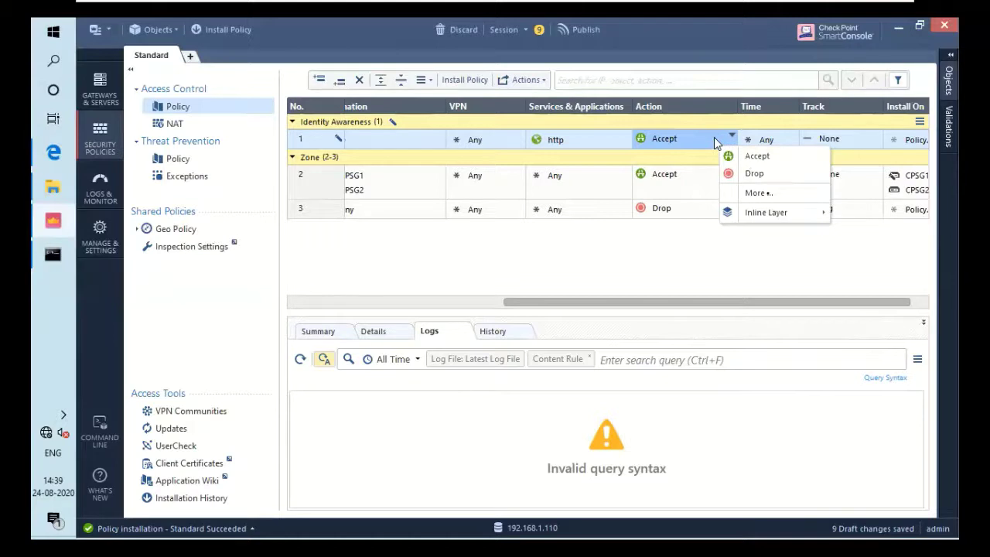
pyautogui.click(774, 197)
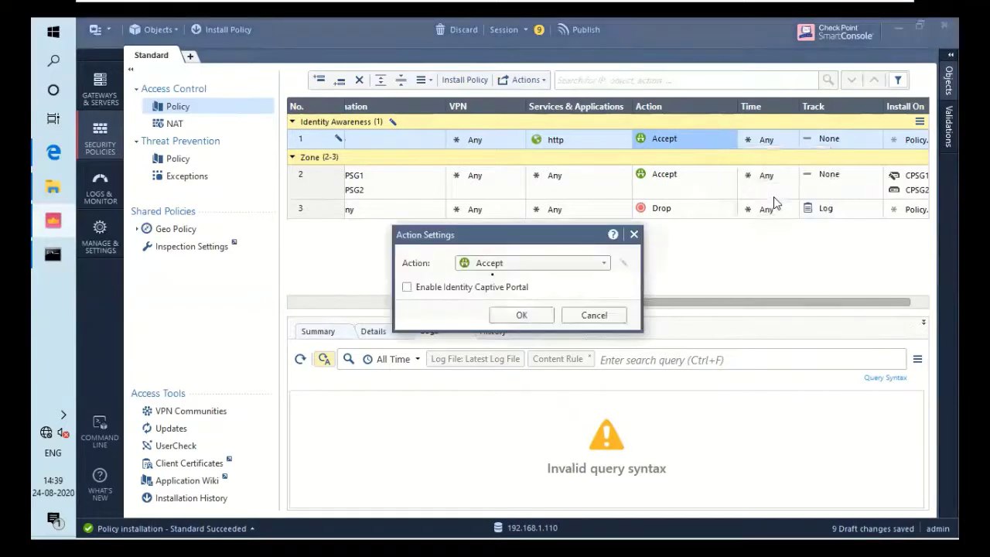
pyautogui.click(476, 286)
pyautogui.click(416, 289)
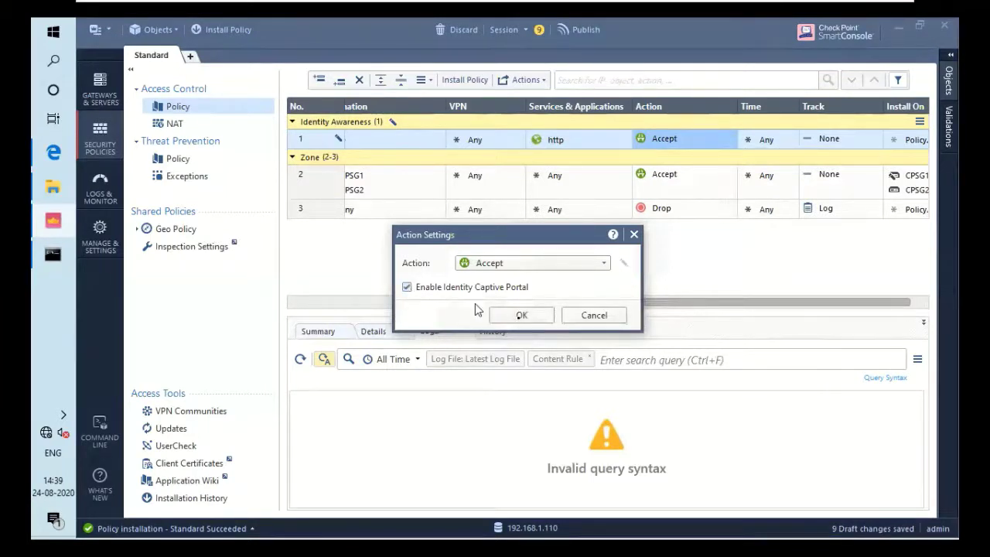
pyautogui.click(522, 316)
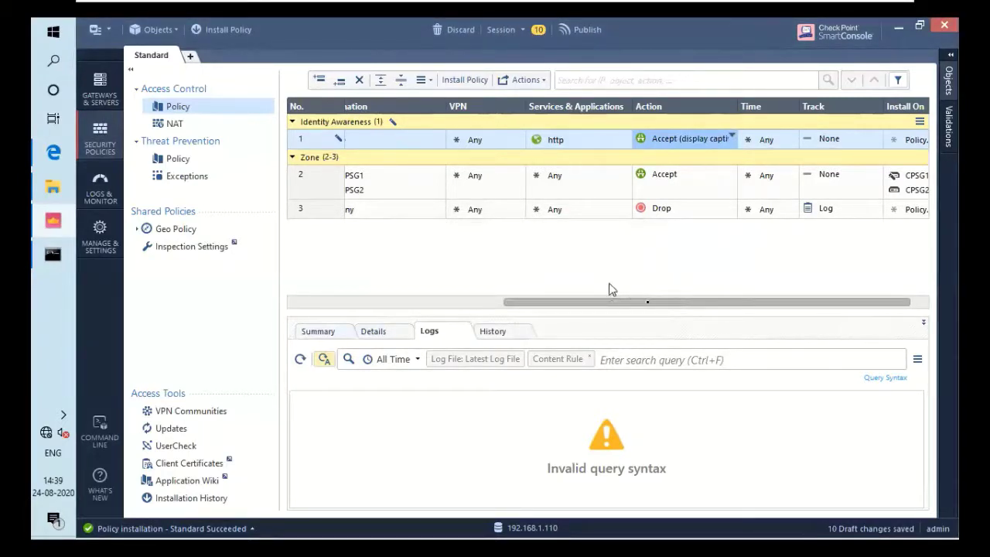
# - Set gateway CPSG1 as the Install On target of the Identity Awareness rule
pyautogui.moveTo(631, 302); pyautogui.dragTo(650, 307)
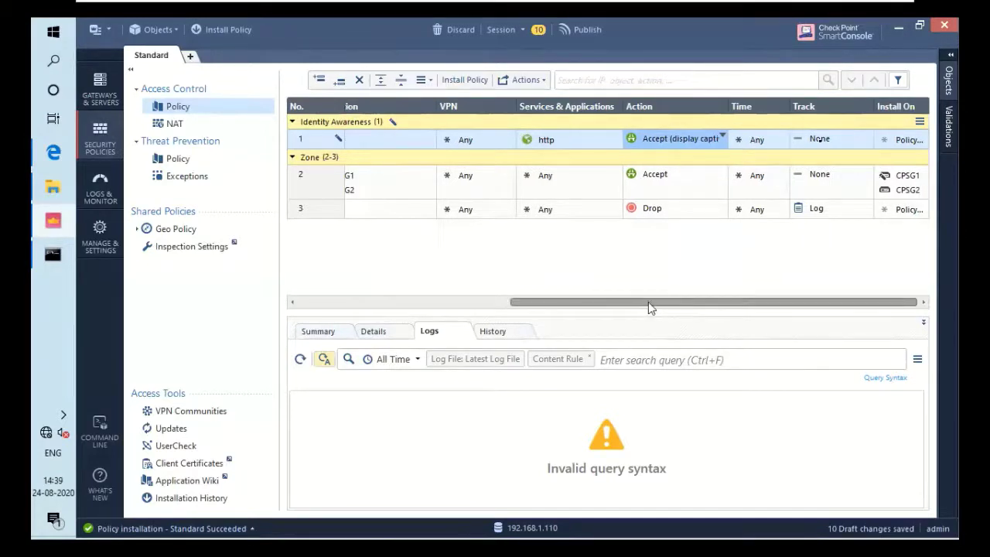
pyautogui.moveTo(787, 141)
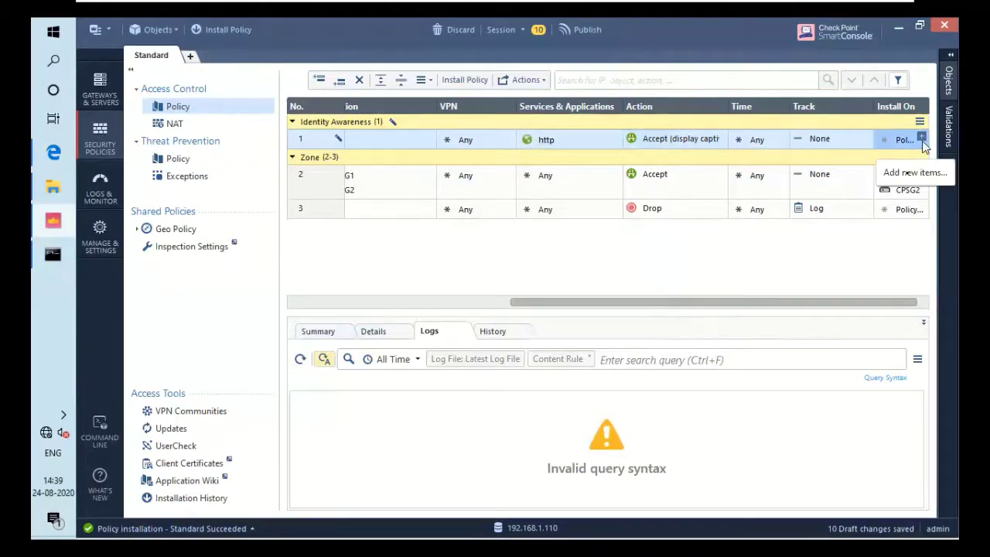
pyautogui.click(922, 138)
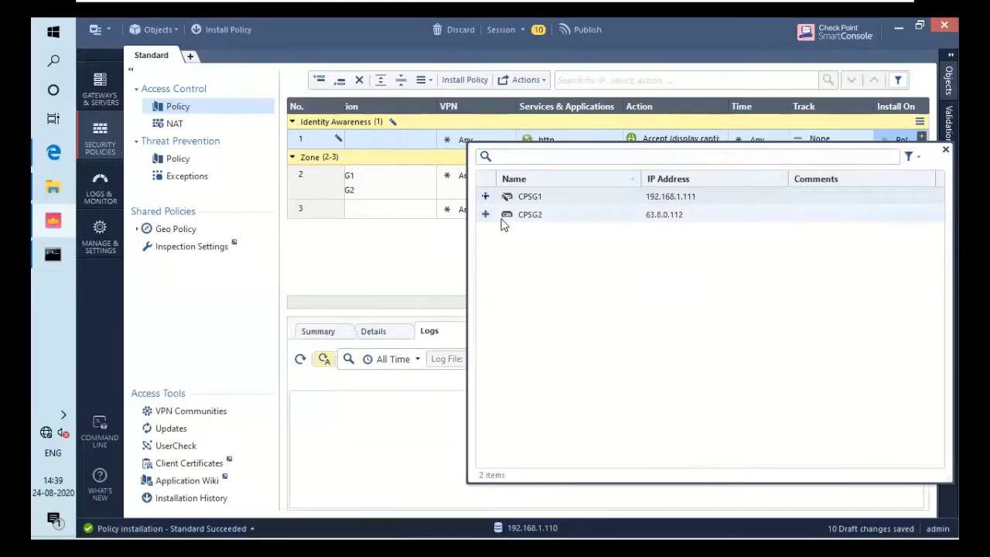
pyautogui.click(485, 197)
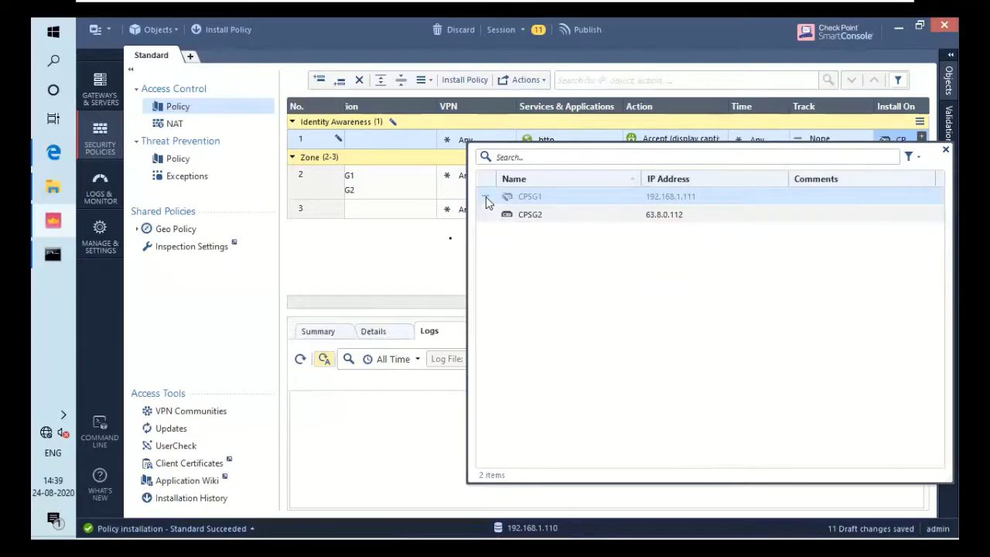
pyautogui.click(453, 244)
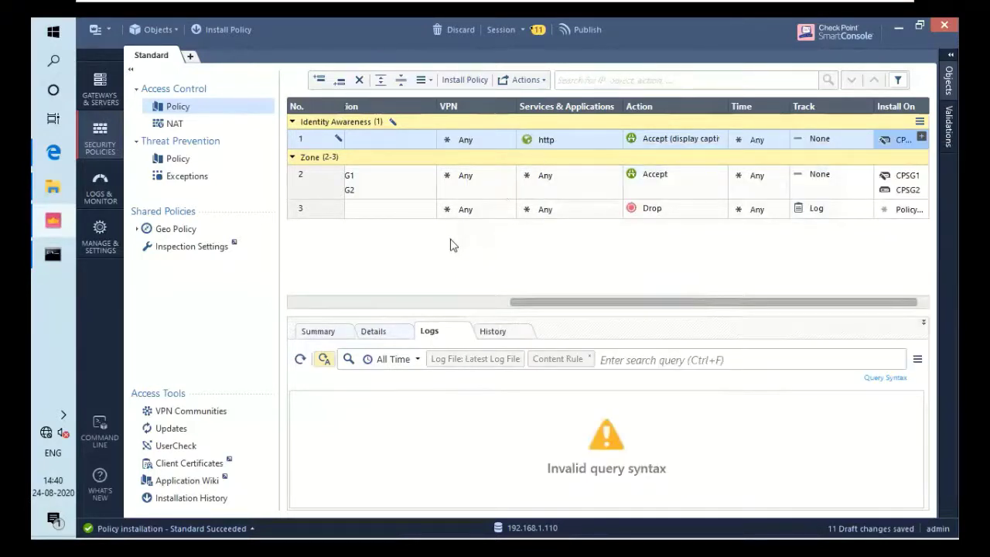
# - Publish the session changes and install the Standard policy on gateways CPSG1 and CPSG2 with Access Control and Threat Prevention
pyautogui.click(209, 35)
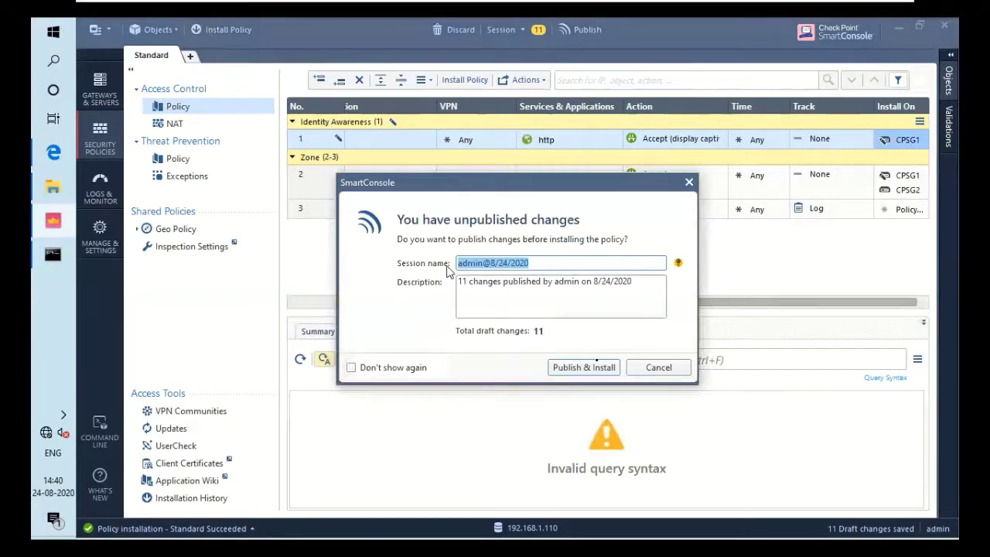
pyautogui.click(605, 372)
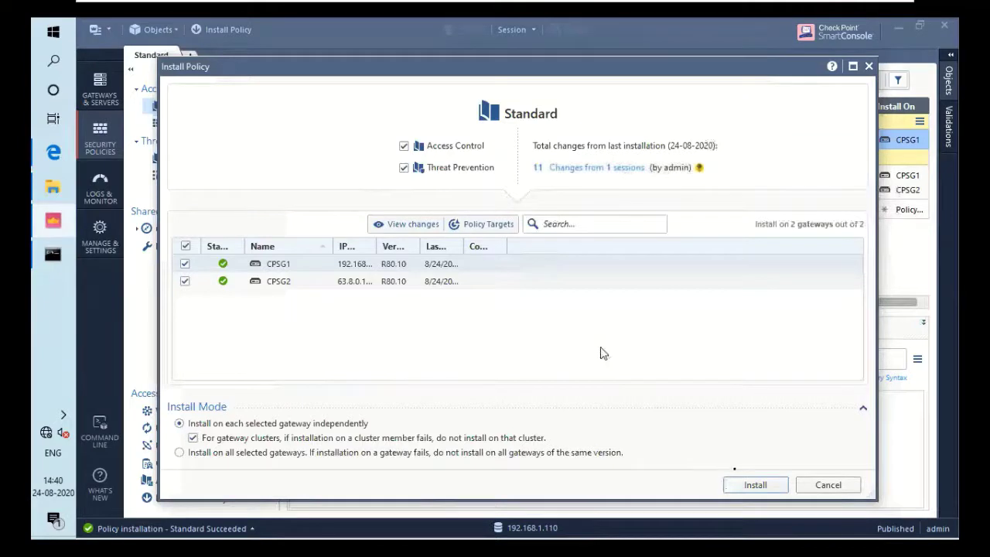
pyautogui.click(754, 485)
pyautogui.click(755, 485)
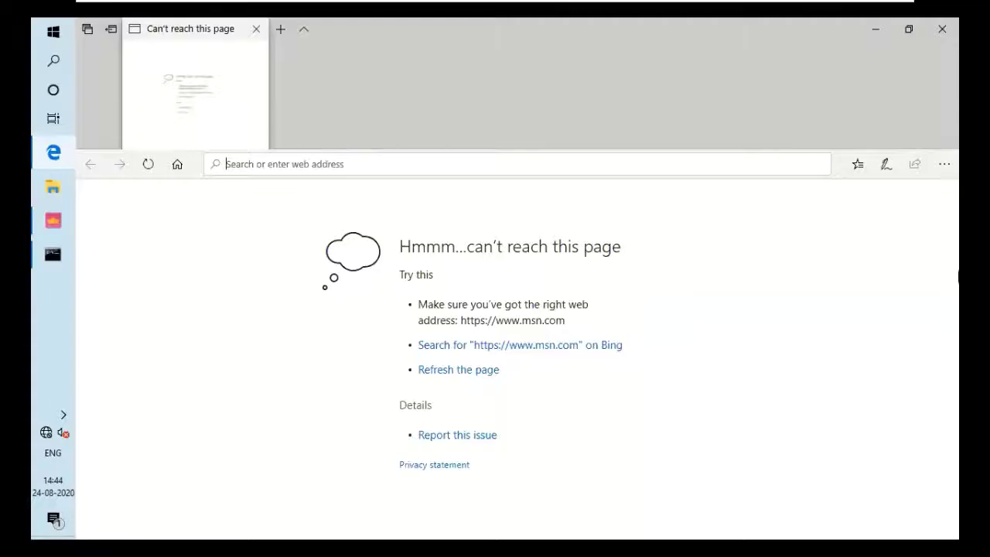
# - Switch to SmartConsole and check the policy installation status in the recent tasks
pyautogui.click(312, 320)
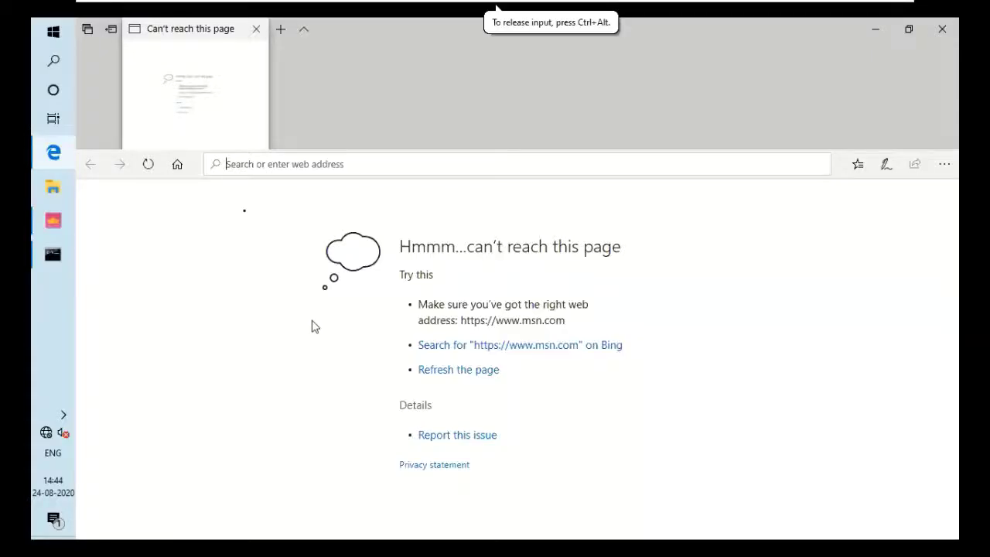
pyautogui.click(237, 160)
pyautogui.moveTo(65, 234)
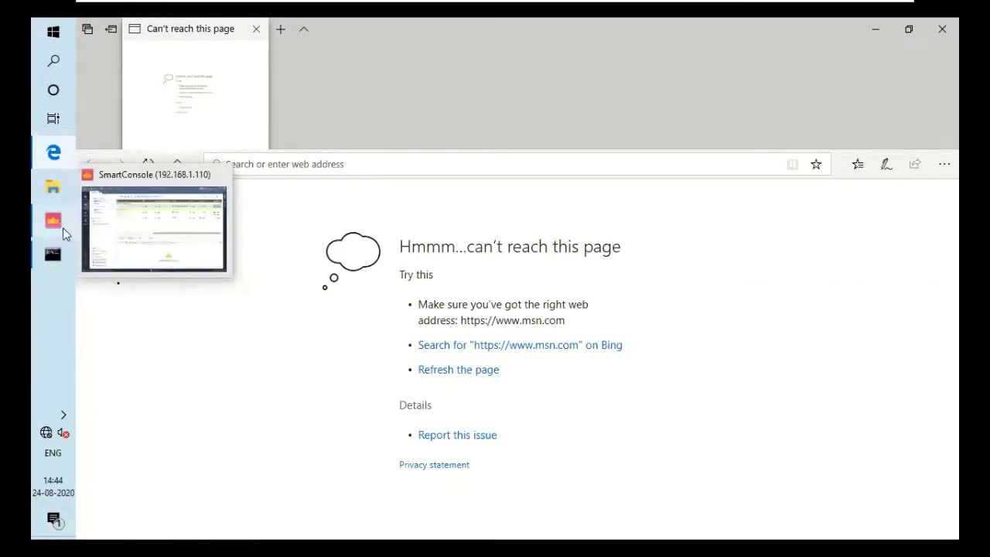
pyautogui.click(63, 228)
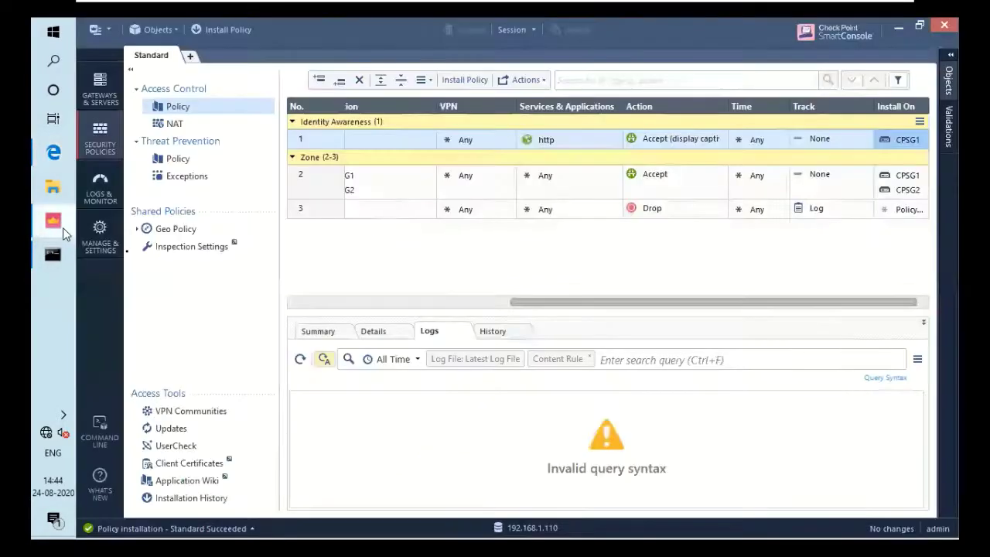
pyautogui.click(143, 530)
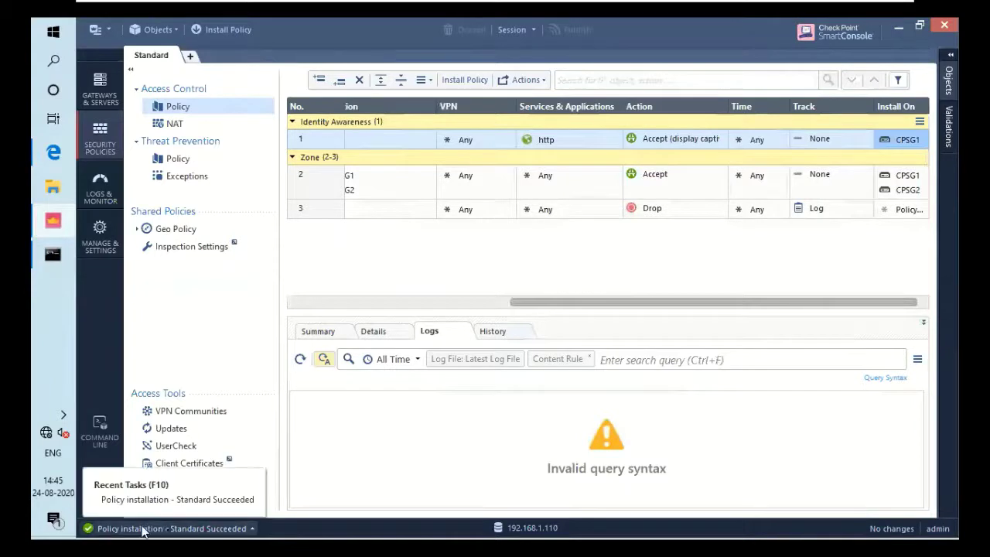
pyautogui.click(143, 529)
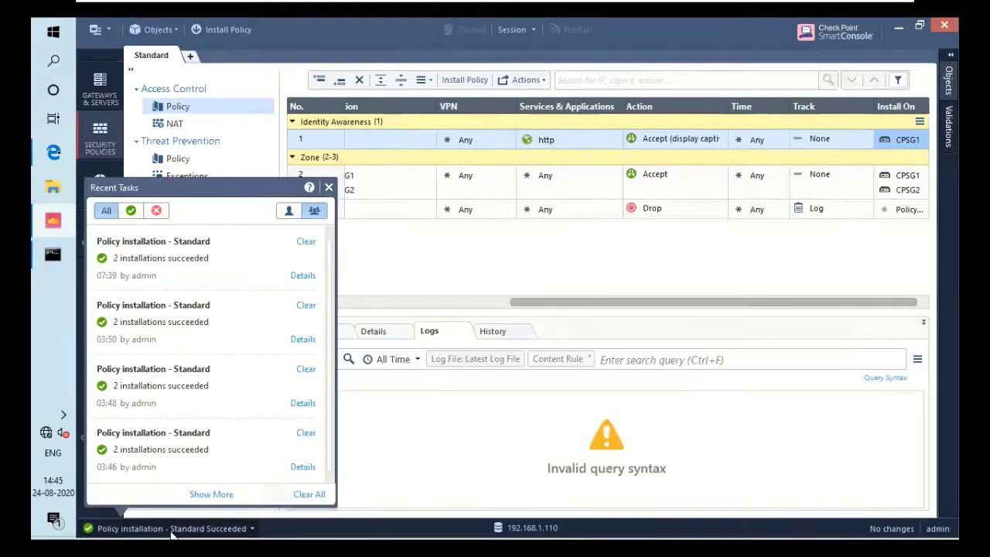
pyautogui.moveTo(53, 151)
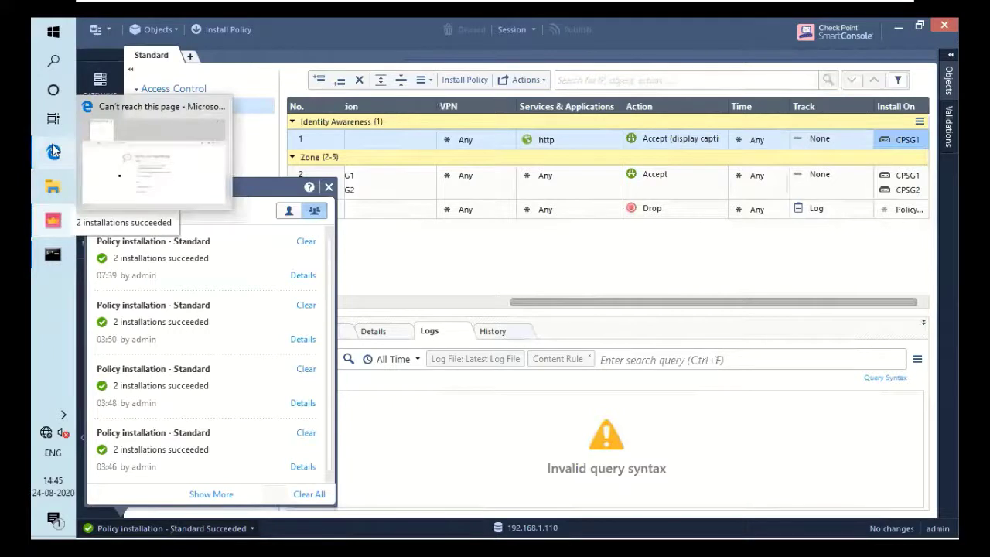
pyautogui.click(53, 151)
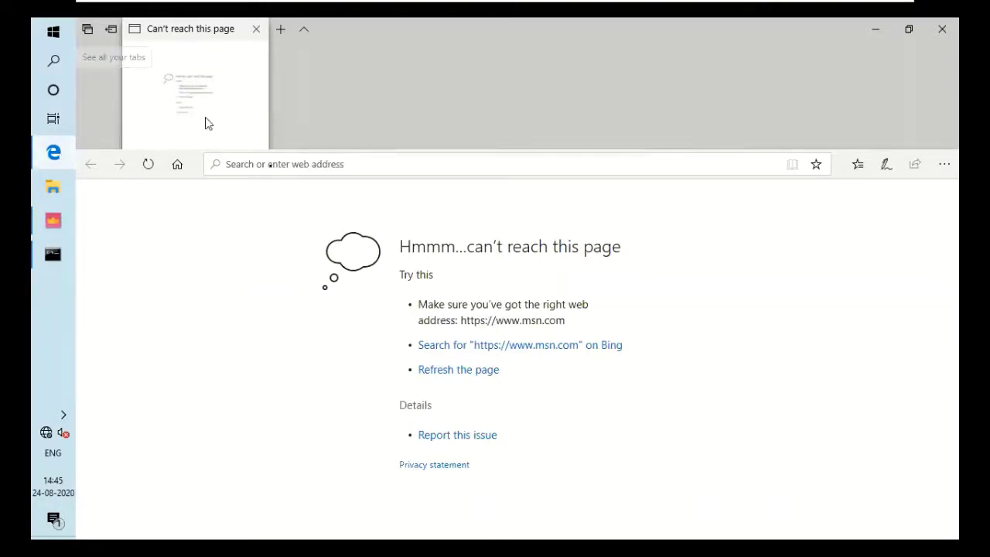
pyautogui.hotkey('ctrl', 't')
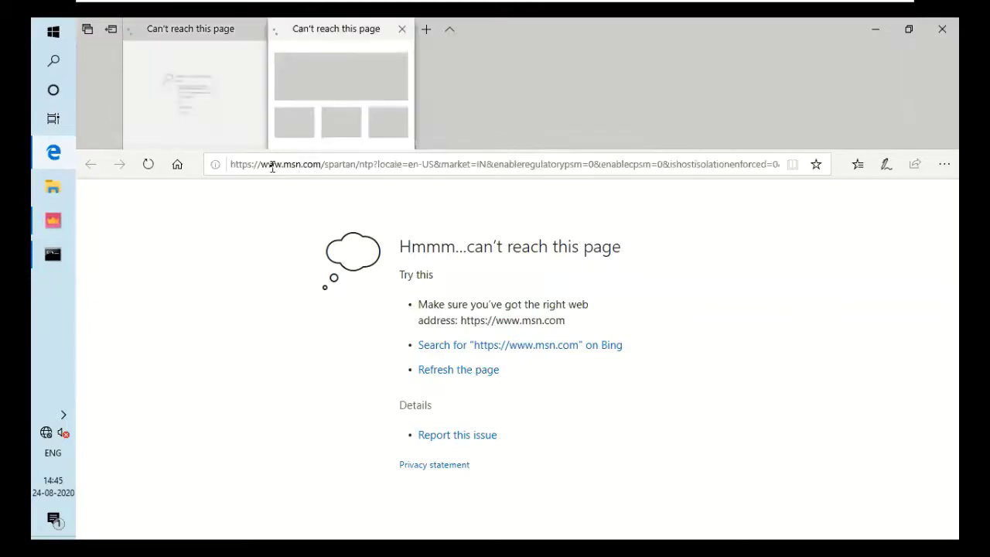
pyautogui.click(273, 164)
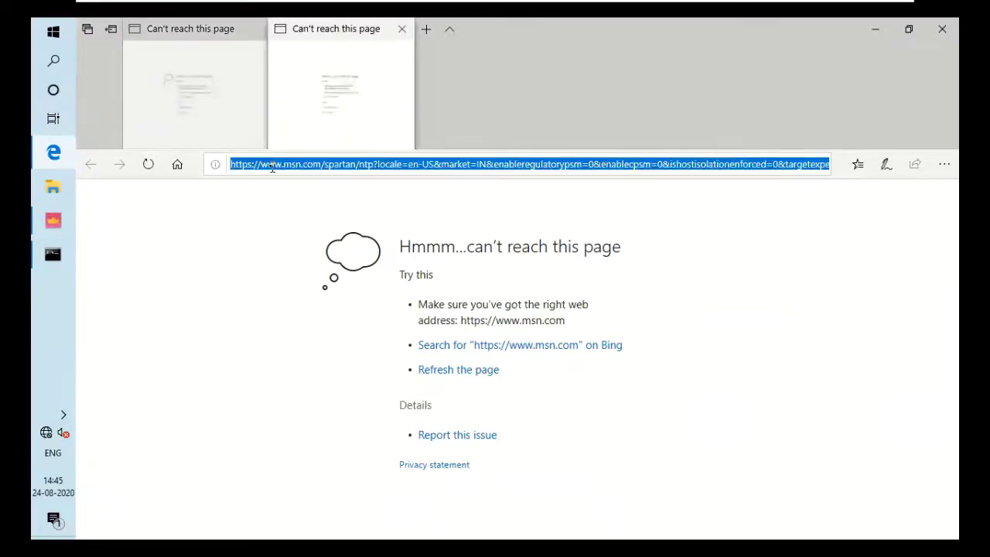
pyautogui.write('ht')
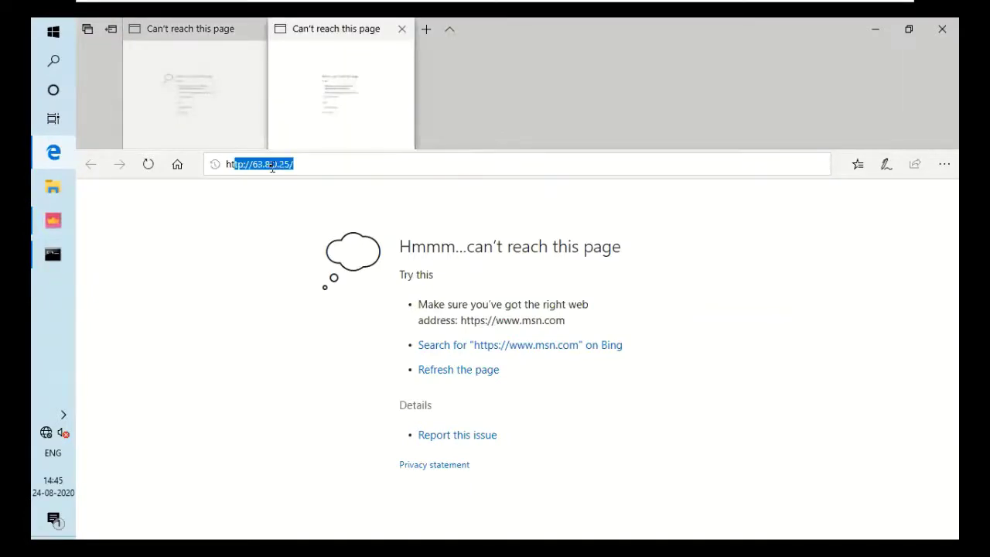
pyautogui.write('tps')
pyautogui.press('BackSpace')
pyautogui.press('BackSpace')
pyautogui.write('://')
pyautogui.press('Return')
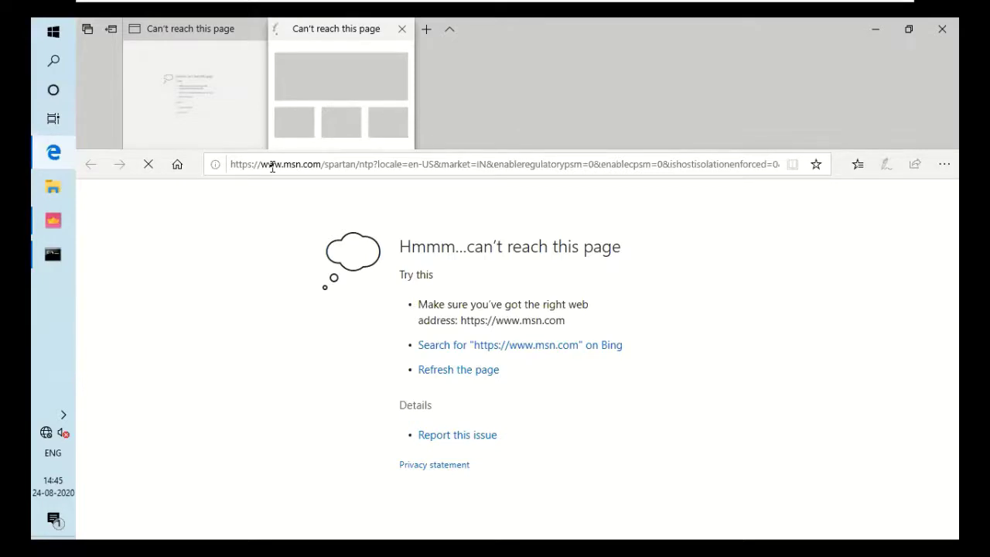
pyautogui.click(272, 166)
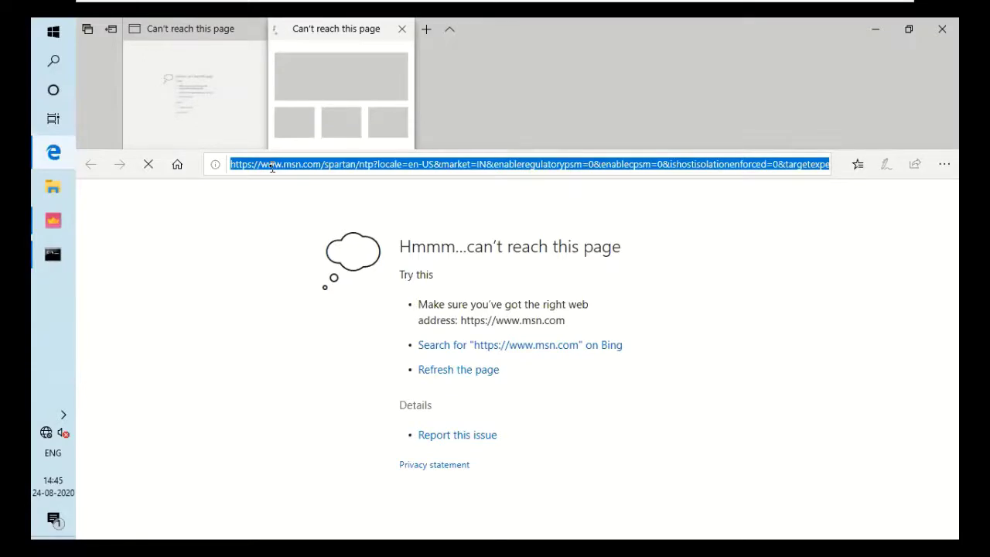
pyautogui.press('BackSpace')
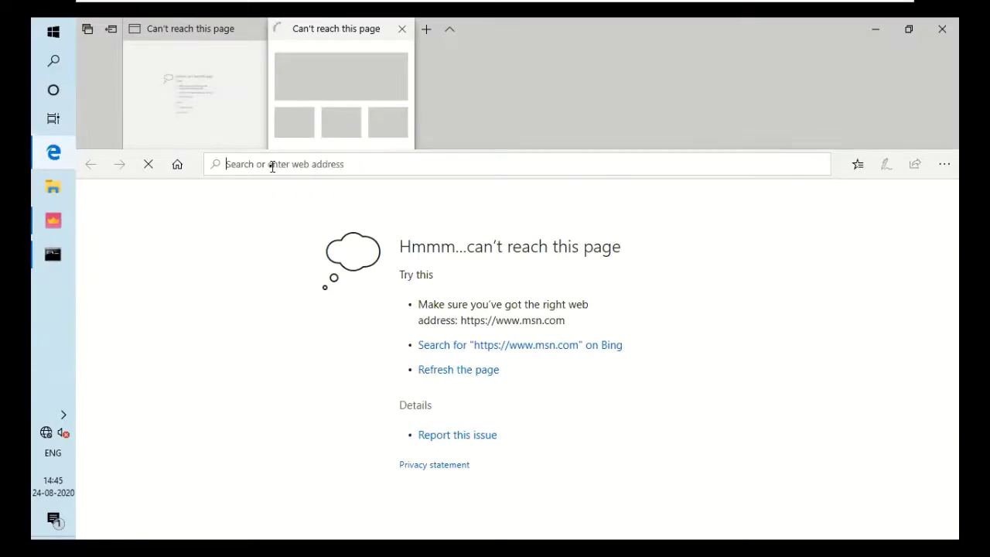
pyautogui.write('63.')
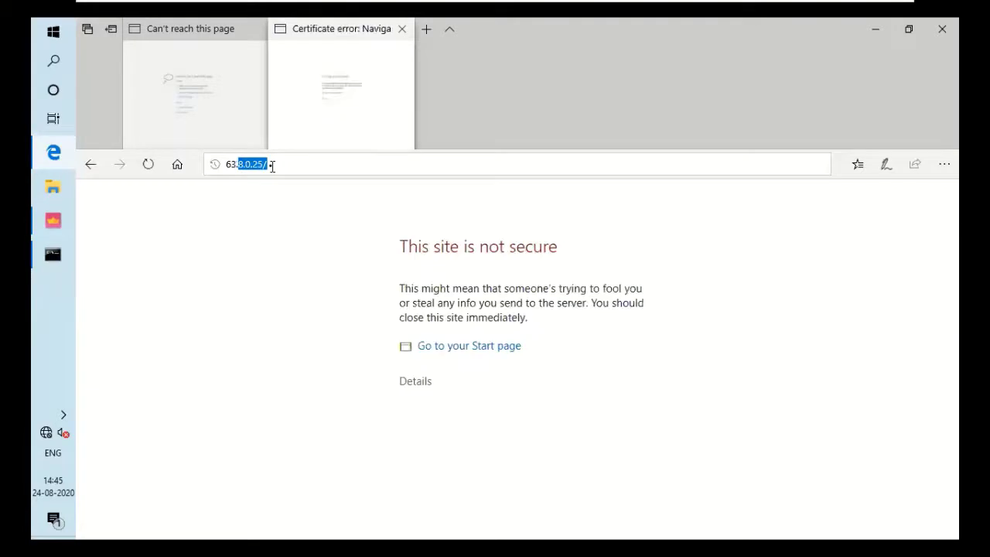
pyautogui.write('2')
pyautogui.click(470, 311)
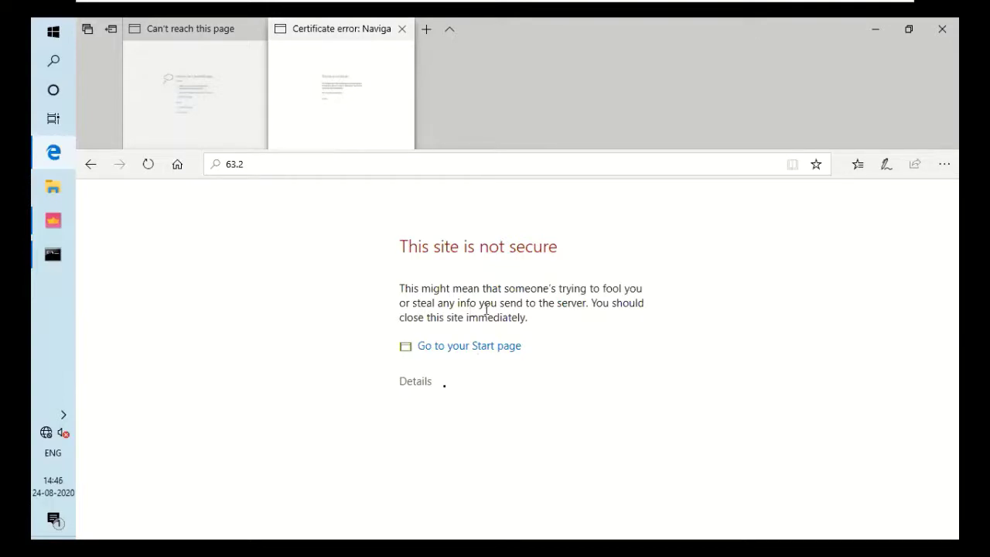
# - Expand the certificate warning's details, clear the leftover address text, collapse the tab previews and continue to the webpage
pyautogui.click(417, 382)
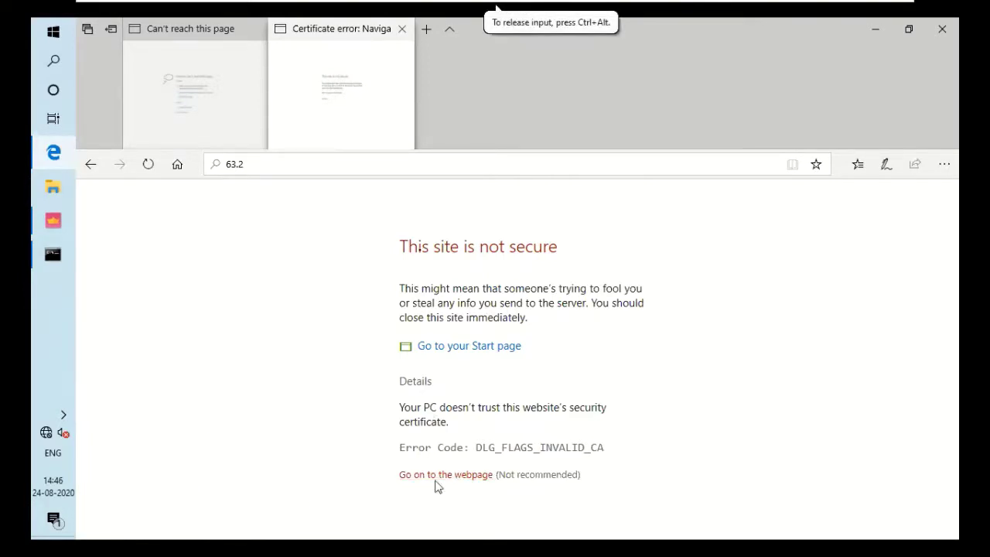
pyautogui.click(331, 164)
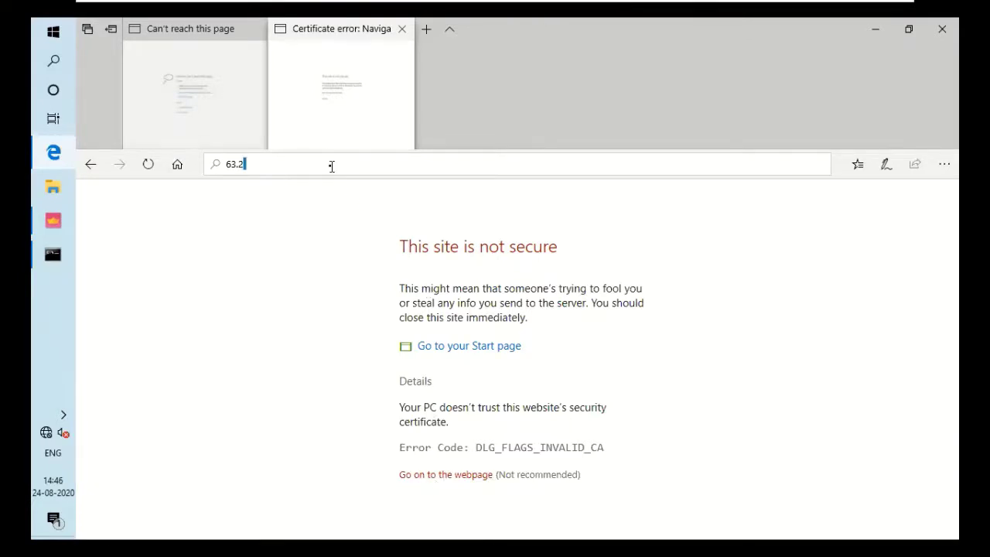
pyautogui.press('BackSpace')
pyautogui.press('BackSpace')
pyautogui.press('BackSpace')
pyautogui.press('BackSpace')
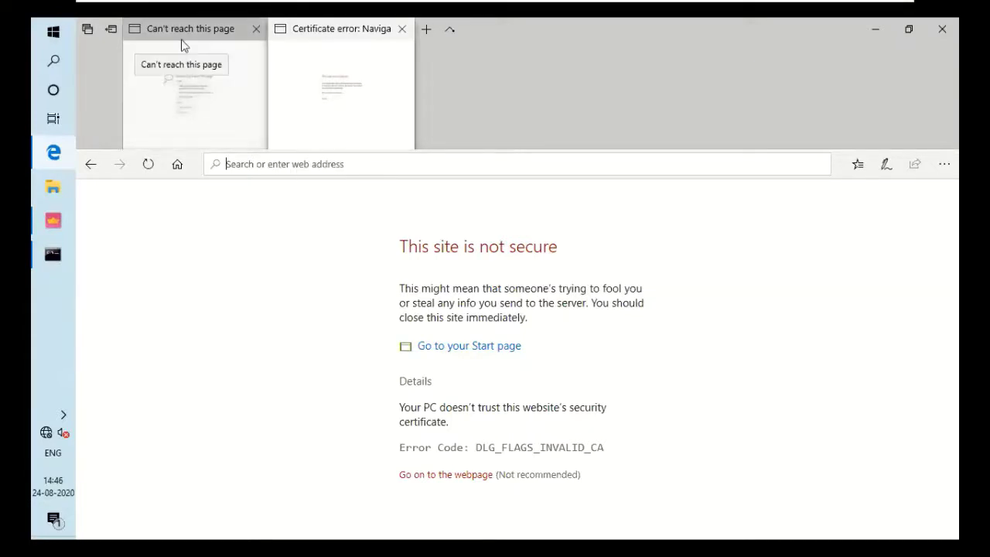
pyautogui.click(454, 34)
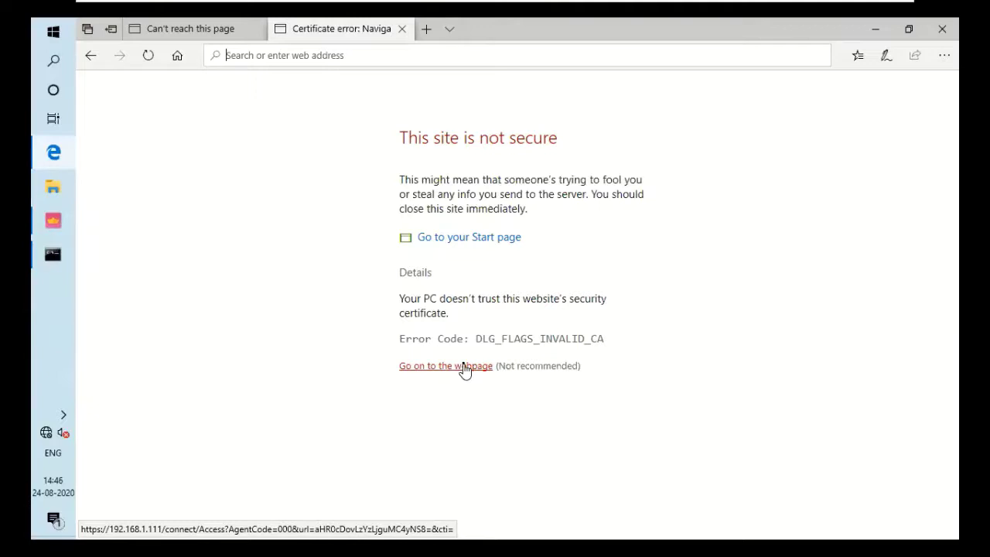
pyautogui.click(465, 370)
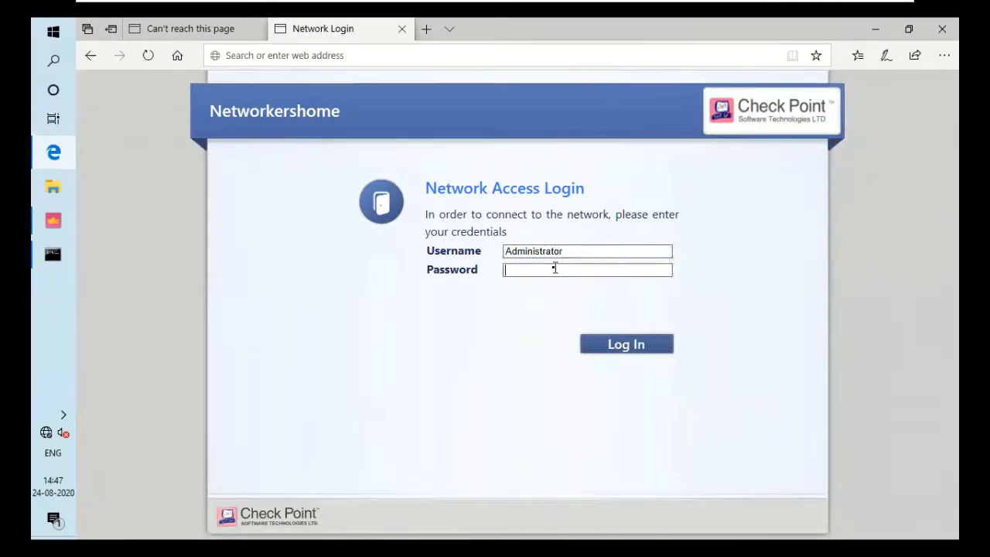
# - Enter the account password for Administrator on the Network Access Login page and log in
pyautogui.write('****')
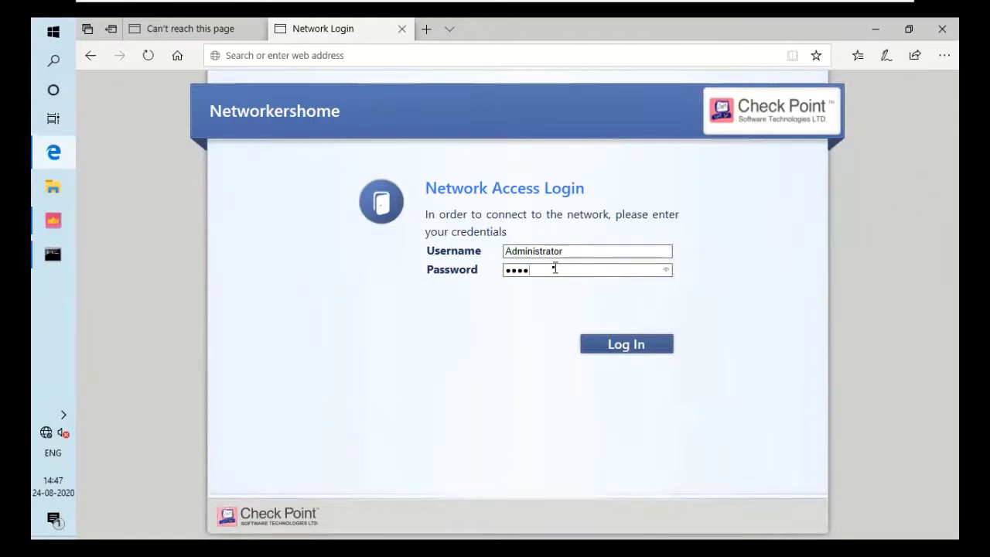
pyautogui.press('BackSpace')
pyautogui.press('BackSpace')
pyautogui.press('BackSpace')
pyautogui.press('BackSpace')
pyautogui.write('a********')
pyautogui.click(608, 350)
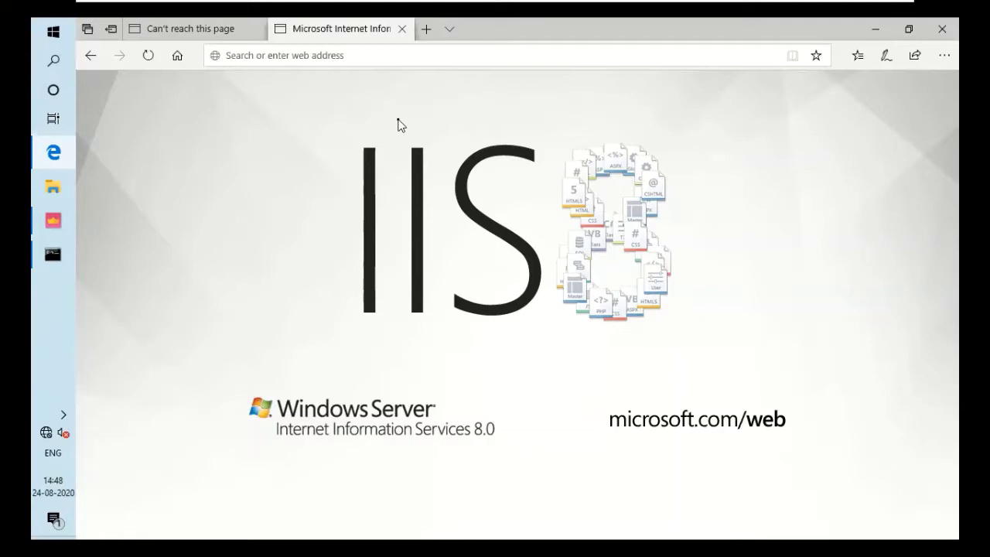
pyautogui.moveTo(648, 2)
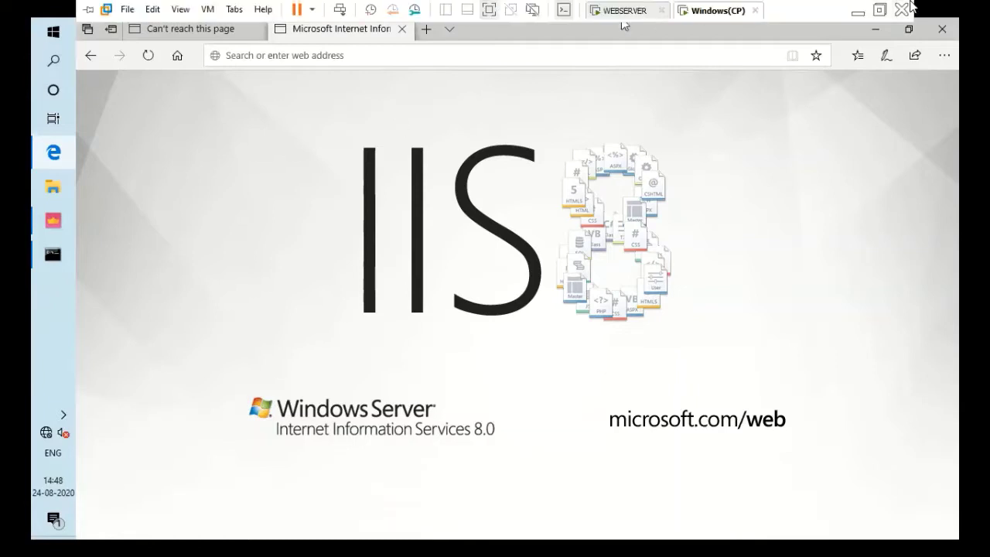
pyautogui.click(967, 176)
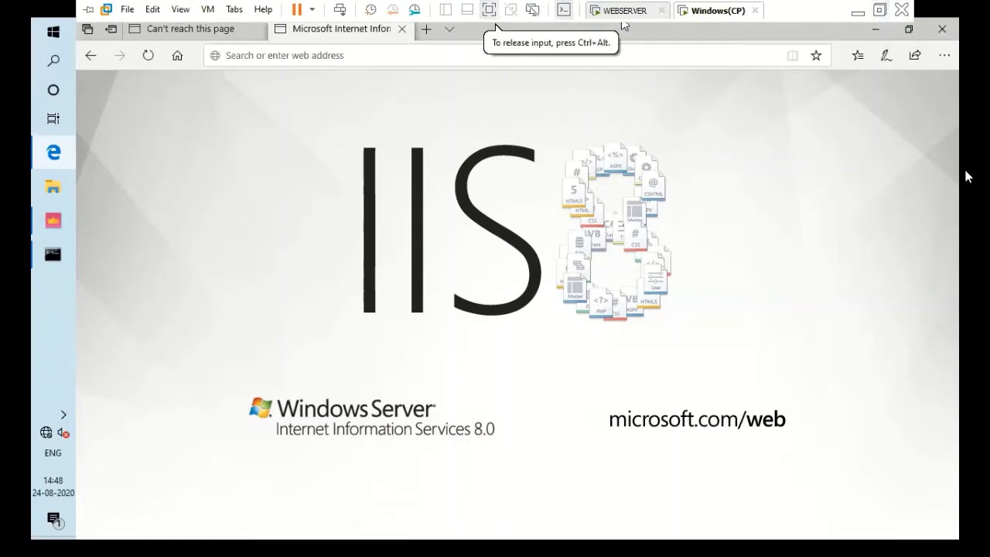